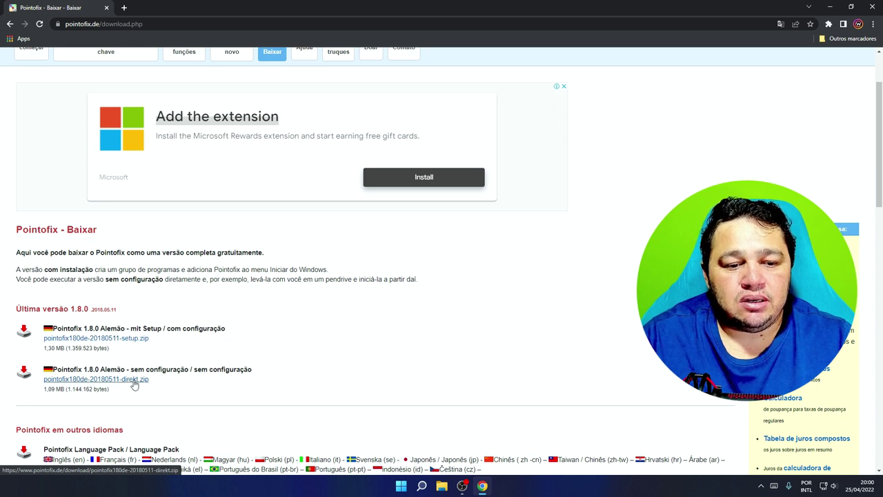
# Download pointofix180de-20180511-setup.zip from the Pointofix download page and save it to the desktop
pyautogui.click(135, 345)
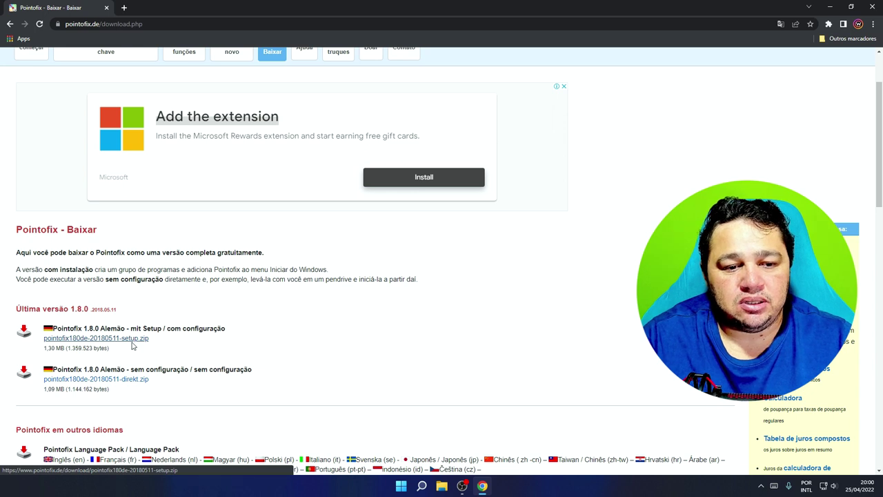
pyautogui.click(59, 83)
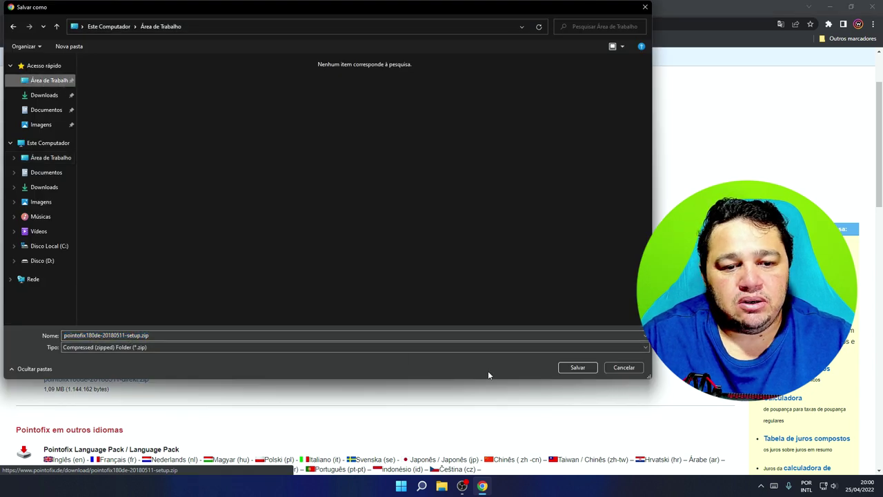
pyautogui.click(577, 368)
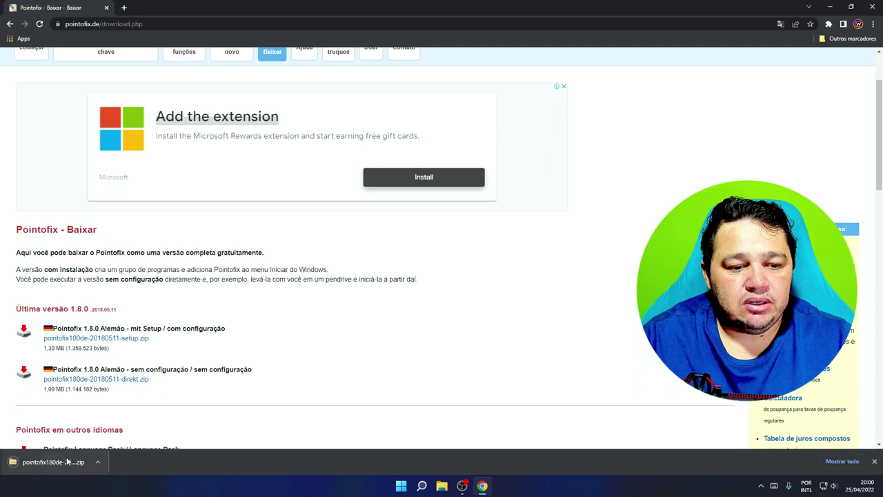
# Download the language pack pointofix-translation-20220120.zip to the desktop and close the browser
pyautogui.scroll(-2, 320, 350)
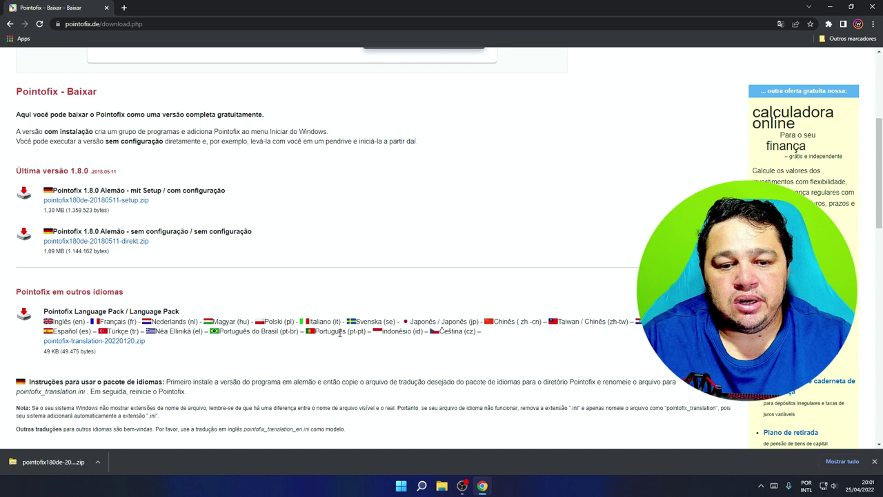
pyautogui.click(106, 343)
pyautogui.click(48, 80)
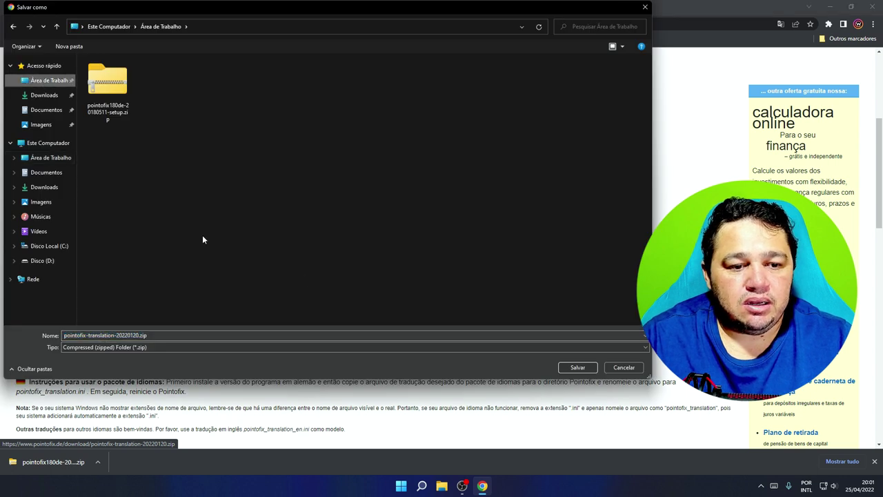
pyautogui.click(577, 367)
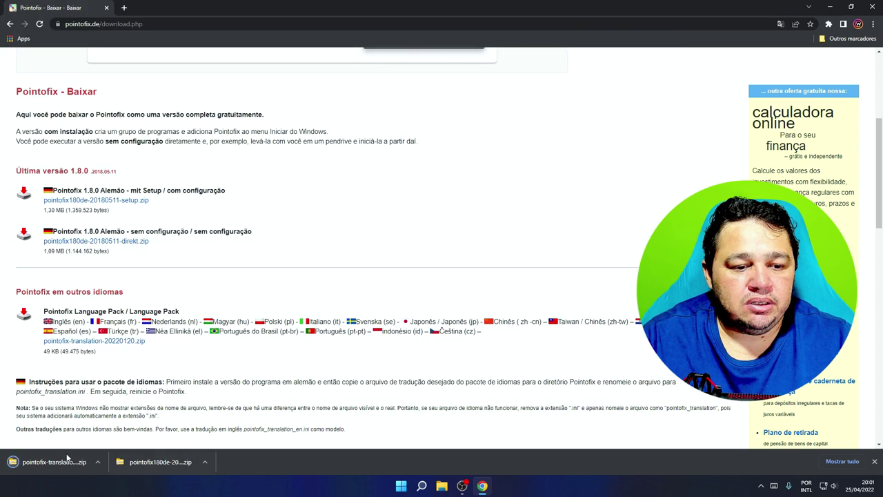
pyautogui.click(873, 7)
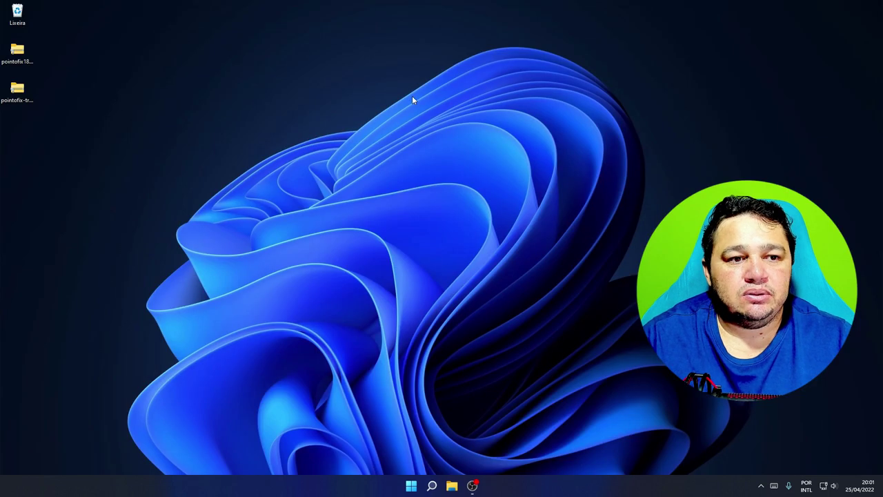
# Open the Pointofix setup archive from the desktop and try extracting only setup-pointofix.exe, discarding the copy and closing the archive window
pyautogui.moveTo(17, 49); pyautogui.dragTo(164, 132)
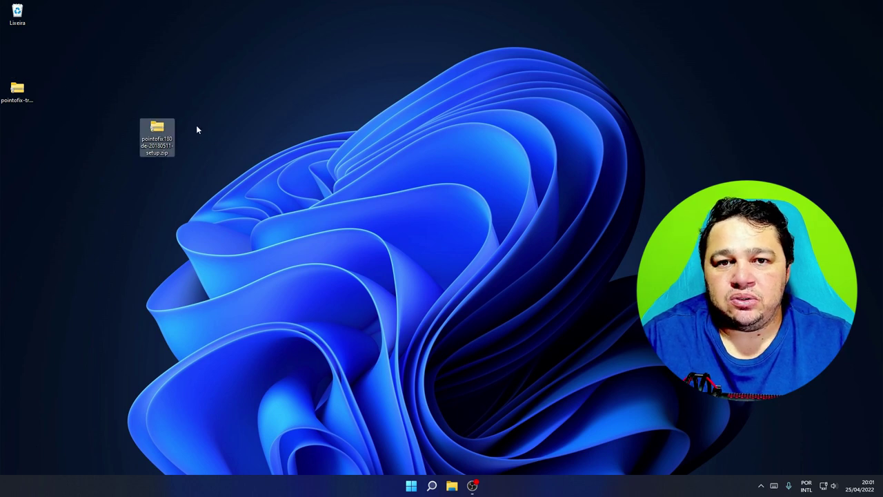
pyautogui.rightClick(158, 131)
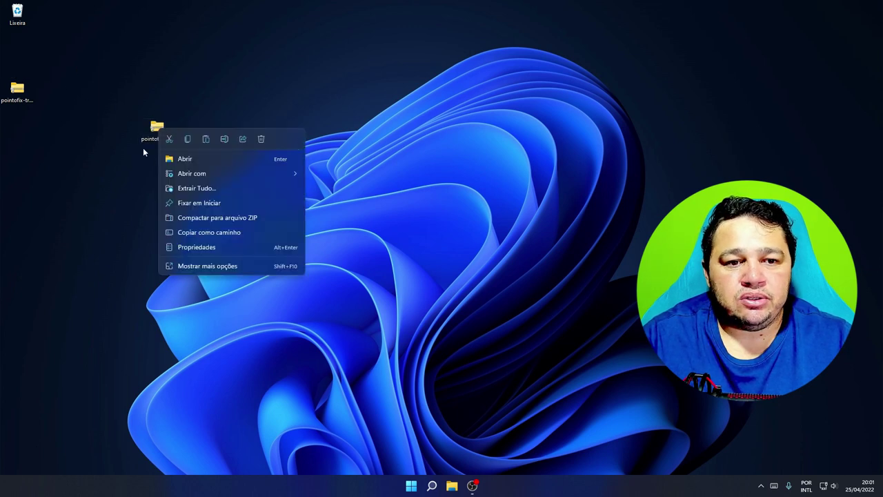
pyautogui.click(191, 160)
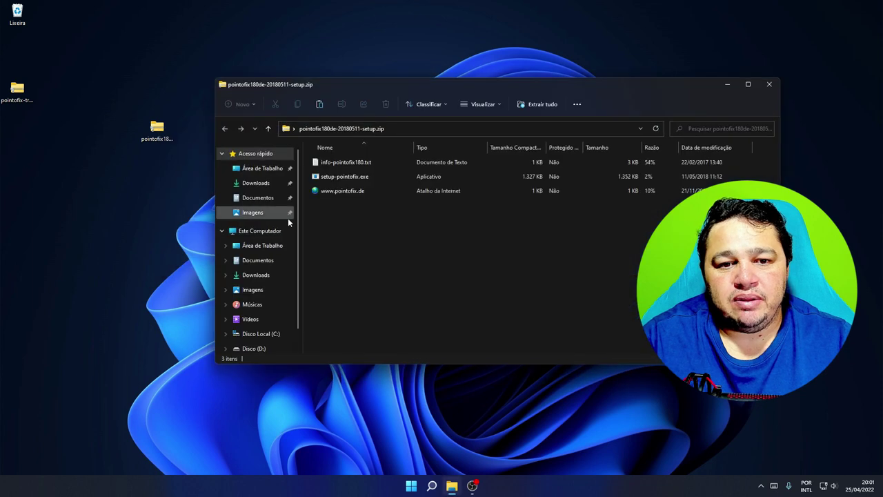
pyautogui.rightClick(353, 178)
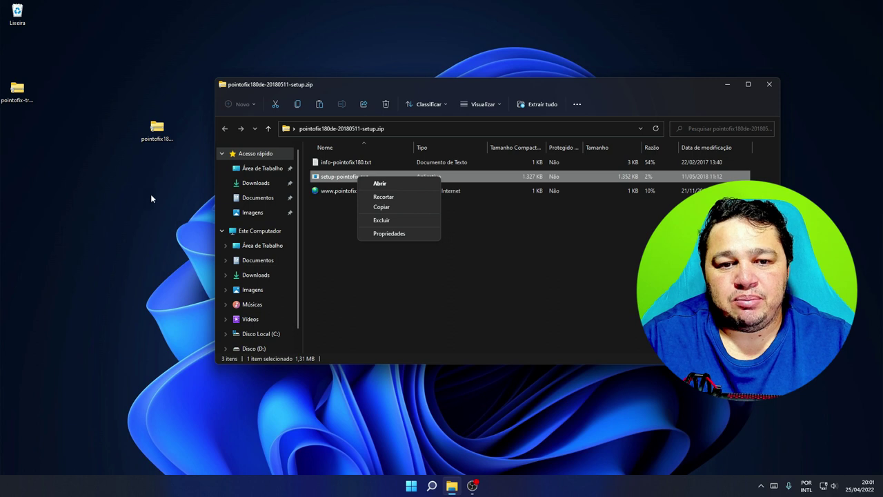
pyautogui.moveTo(343, 177); pyautogui.dragTo(96, 211)
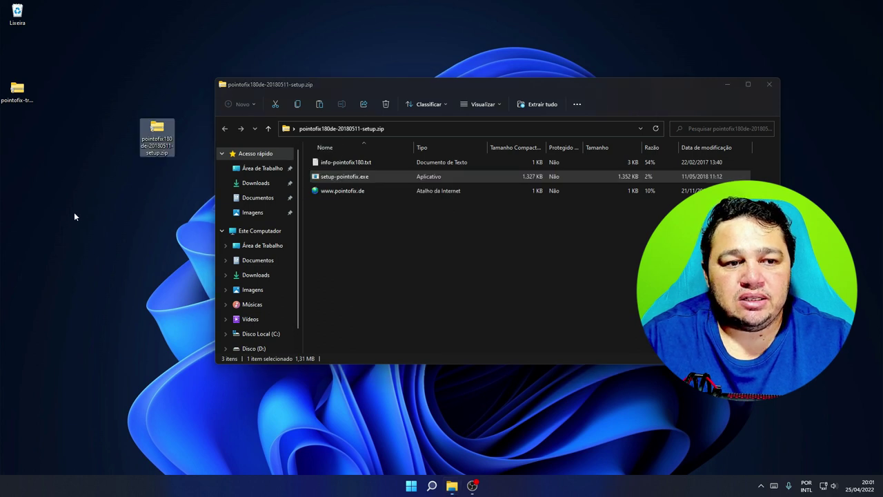
pyautogui.moveTo(18, 52); pyautogui.dragTo(18, 15)
pyautogui.click(769, 84)
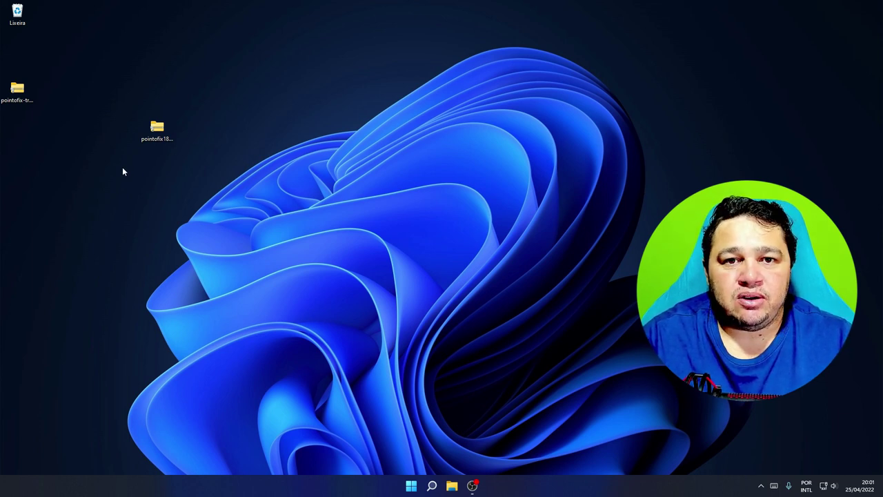
# Extract the setup archive with 7-Zip into a pointofix180de-20180511-setup folder on the desktop and delete the archive
pyautogui.rightClick(151, 132)
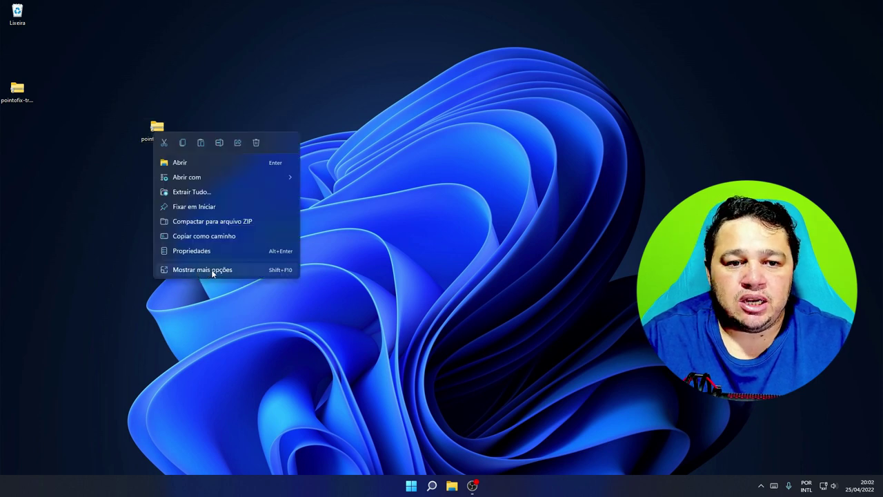
pyautogui.click(211, 271)
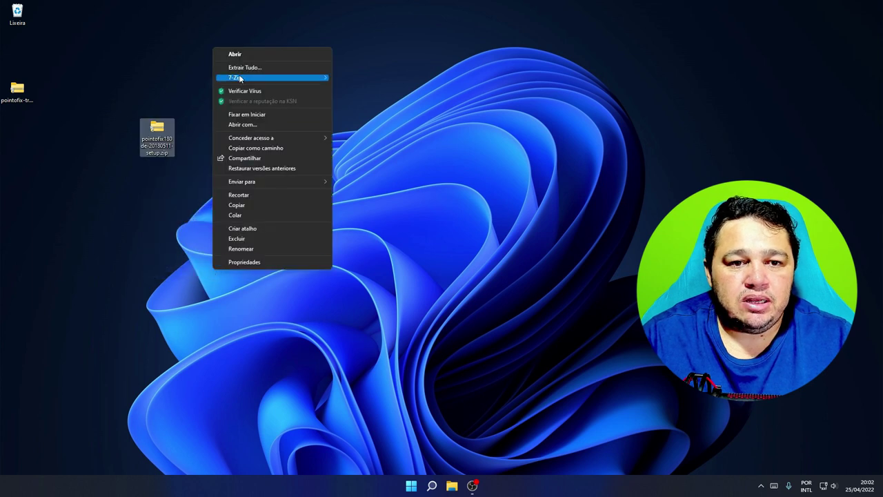
pyautogui.moveTo(248, 79)
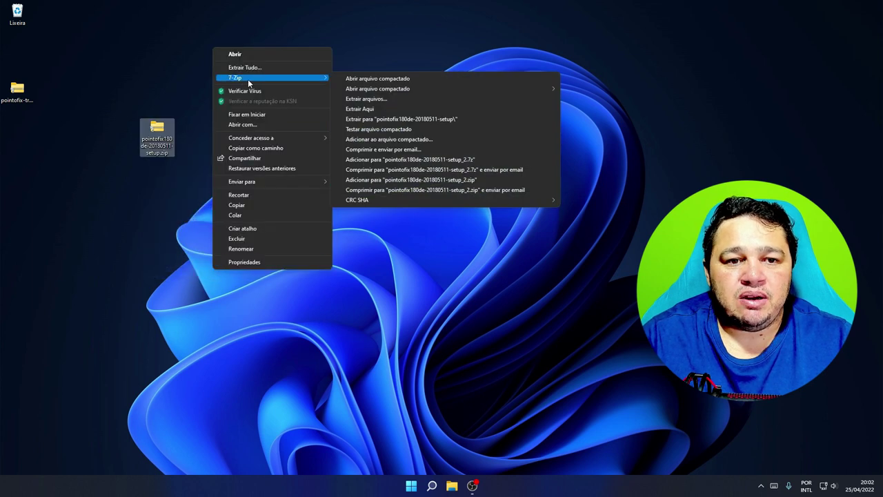
pyautogui.click(373, 99)
pyautogui.click(550, 194)
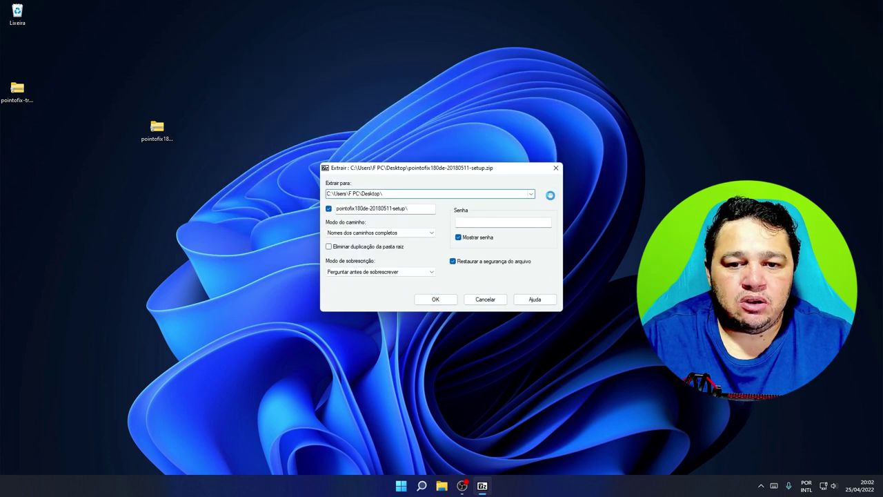
pyautogui.click(508, 169)
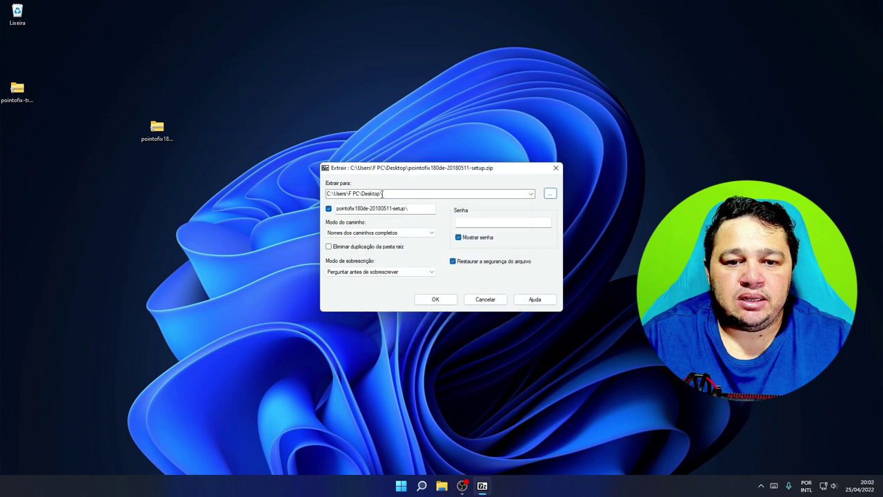
pyautogui.click(433, 300)
pyautogui.moveTo(17, 54); pyautogui.dragTo(156, 162)
pyautogui.moveTo(158, 130); pyautogui.dragTo(19, 21)
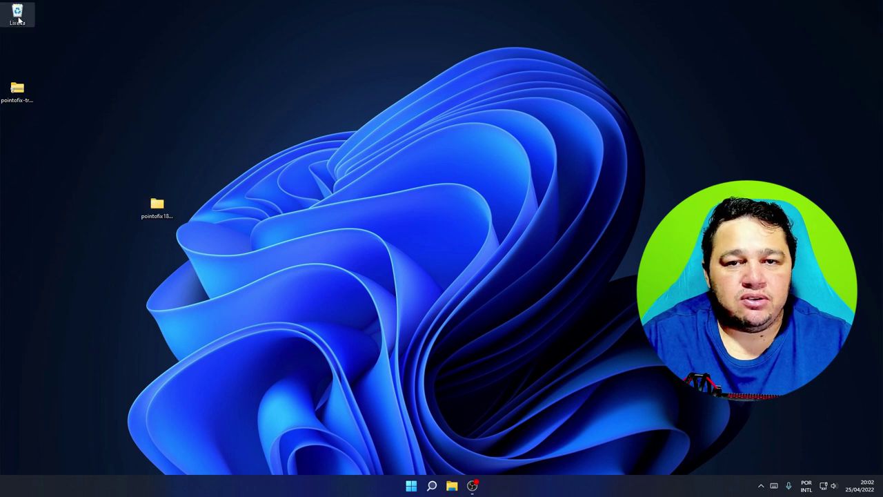
# Run setup-pointofix.exe from the extracted setup folder and allow it to make changes to the device
pyautogui.doubleClick(162, 204)
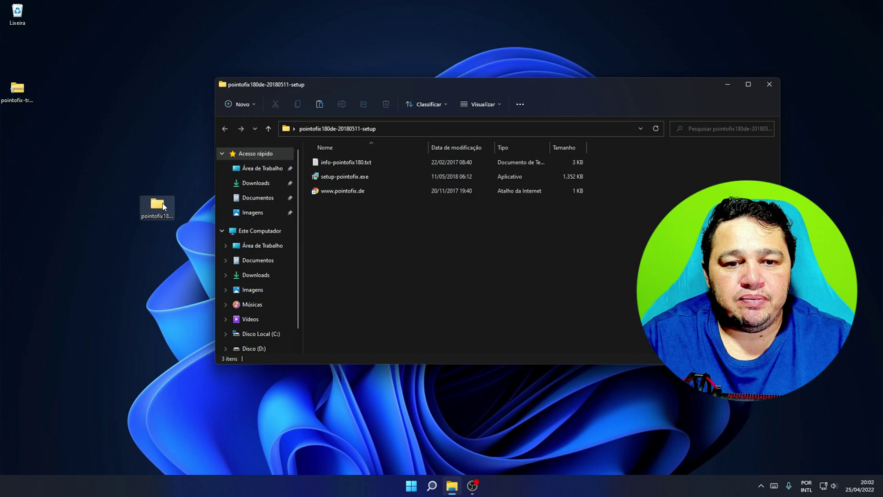
pyautogui.rightClick(349, 180)
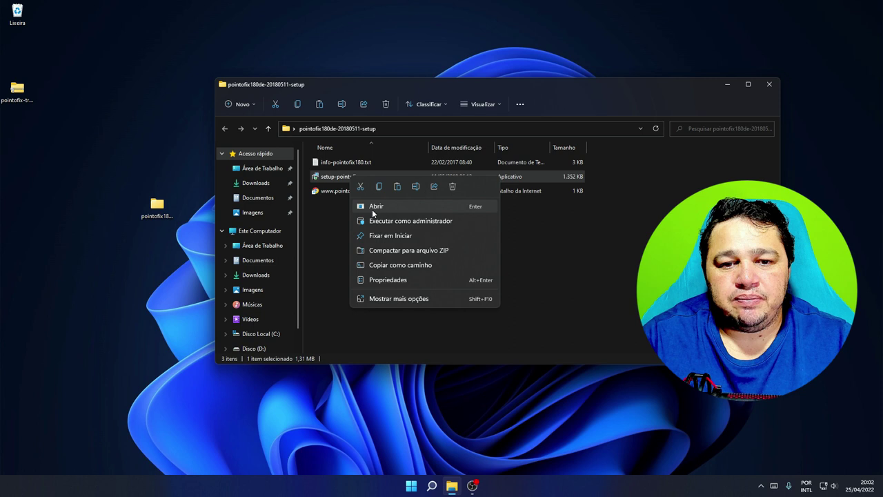
pyautogui.click(377, 207)
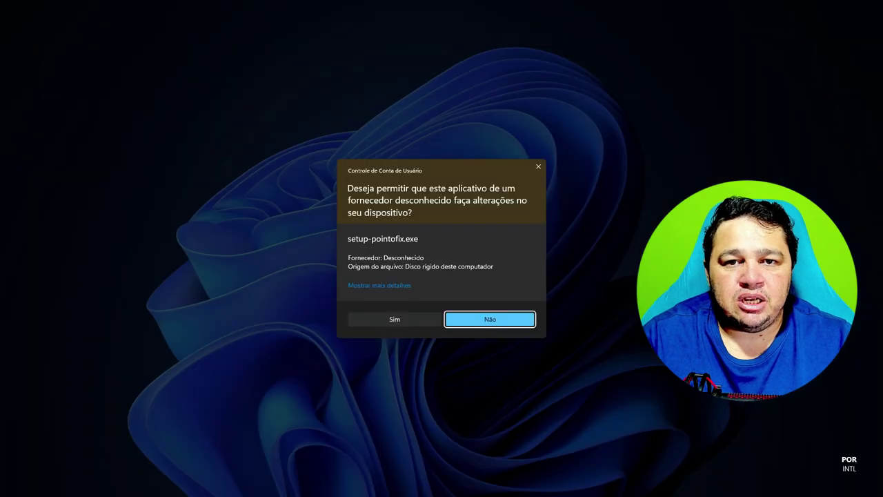
pyautogui.click(410, 319)
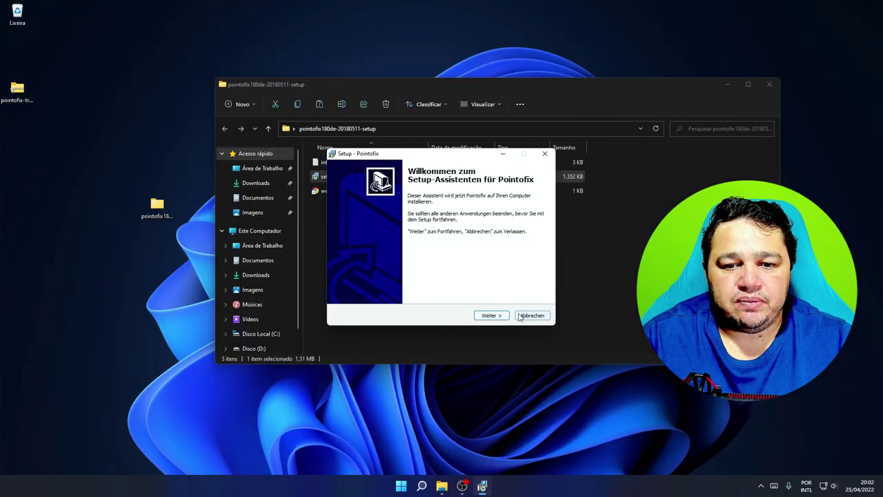
# Close the folder window and complete the Pointofix installation with Start menu folder Pointofix and both desktop and quick launch icons
pyautogui.click(769, 85)
pyautogui.click(491, 315)
pyautogui.click(491, 316)
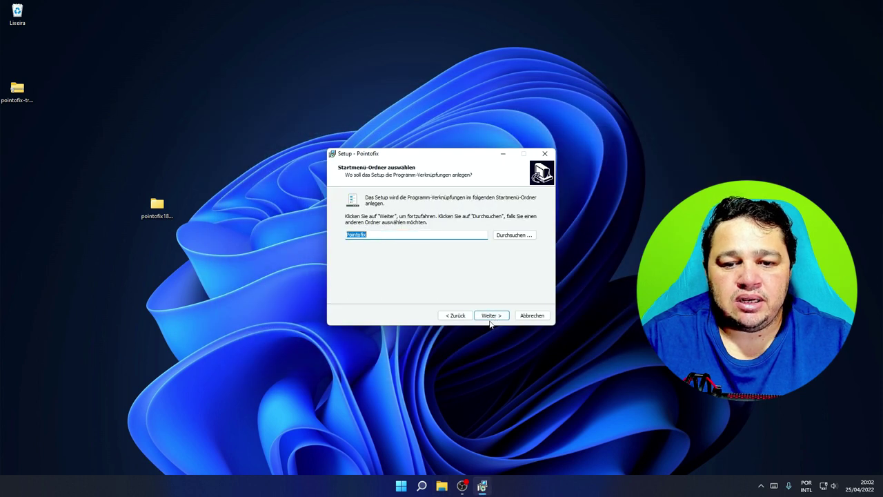
pyautogui.click(491, 316)
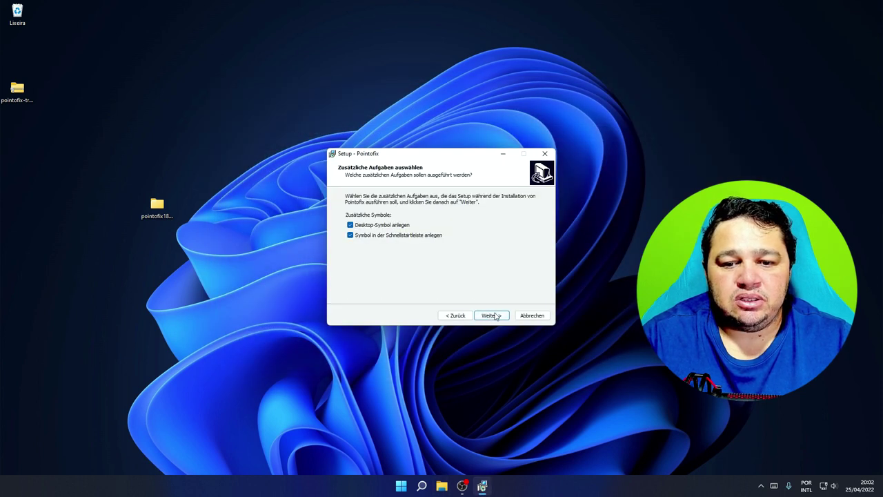
pyautogui.click(491, 315)
pyautogui.click(492, 316)
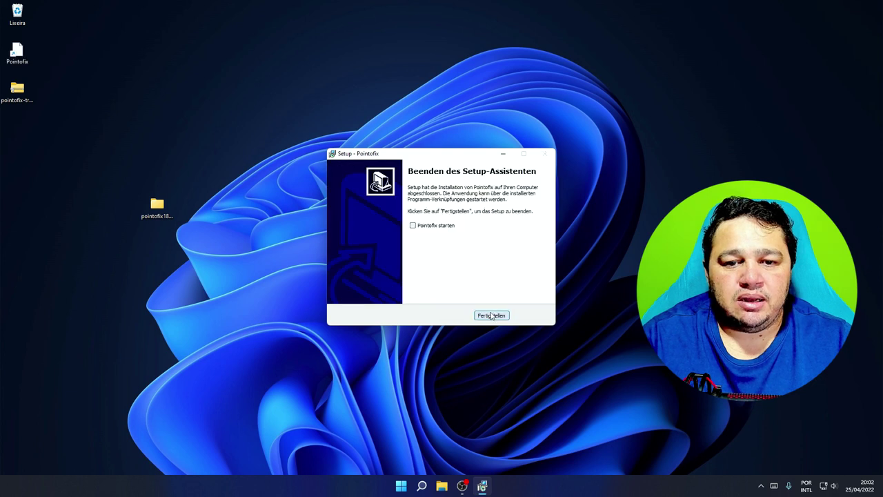
pyautogui.click(486, 317)
# Move the Pointofix shortcut lower on the desktop and delete the extracted setup folder
pyautogui.moveTo(16, 53); pyautogui.dragTo(26, 201)
pyautogui.moveTo(171, 206); pyautogui.dragTo(20, 14)
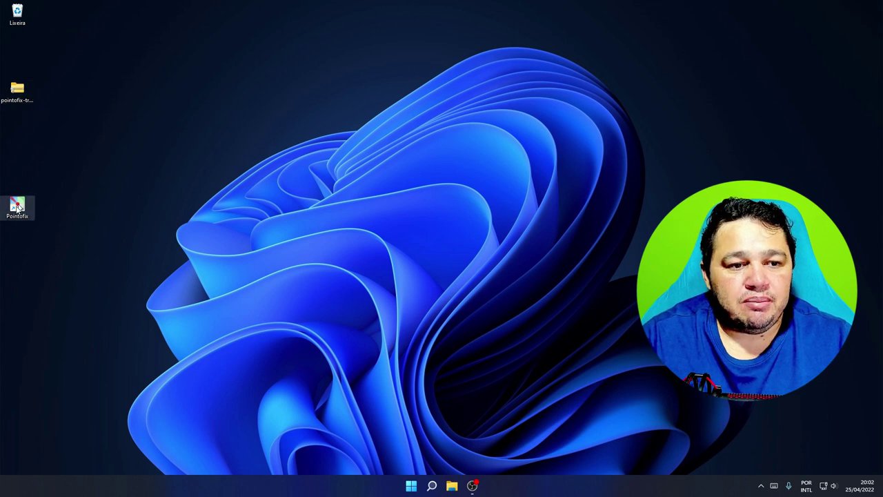
# Launch Pointofix, start its drawing mode to view the toolbar, and close the program
pyautogui.rightClick(19, 207)
pyautogui.click(40, 237)
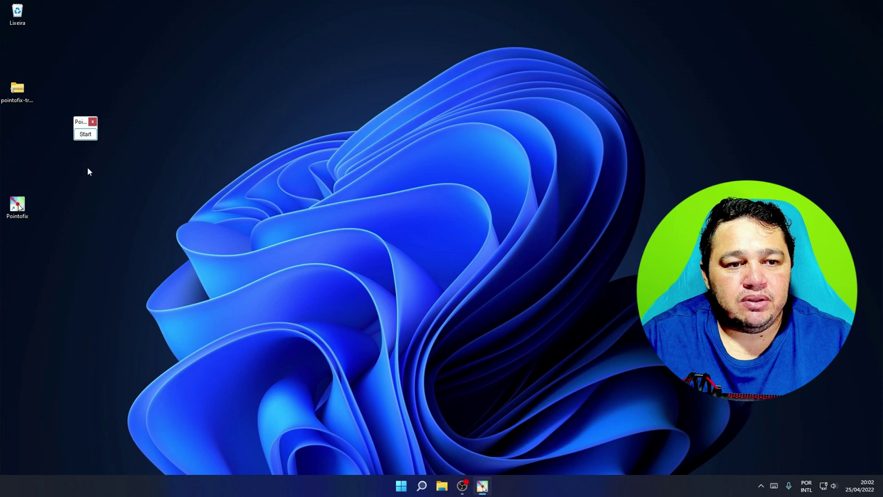
pyautogui.click(86, 135)
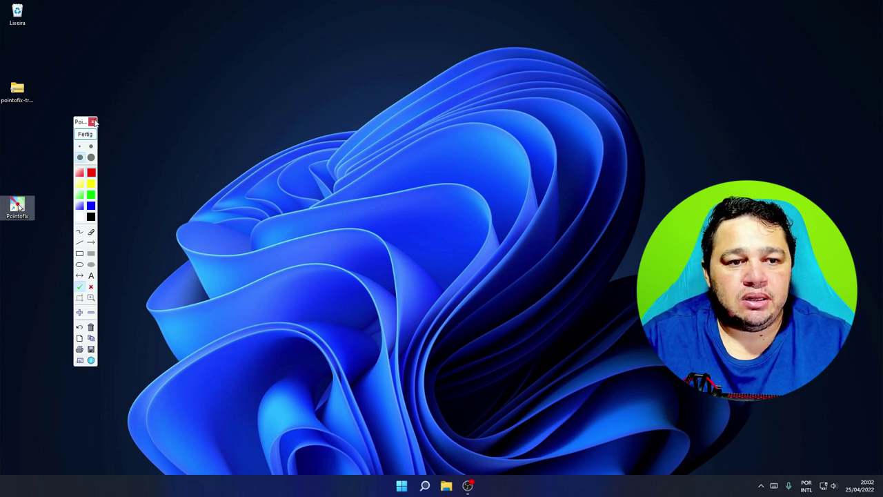
pyautogui.click(94, 122)
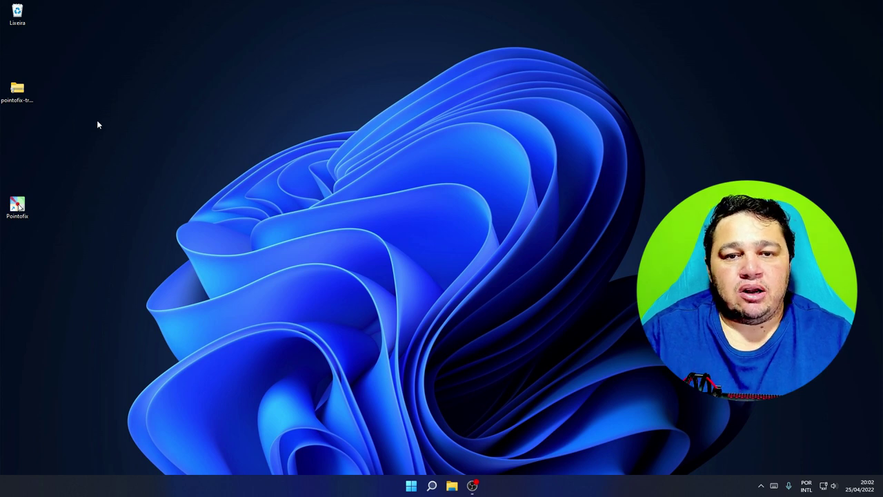
# Extract the translation archive with 7-Zip into a pointofix-translation-20220120 folder on the desktop
pyautogui.rightClick(19, 92)
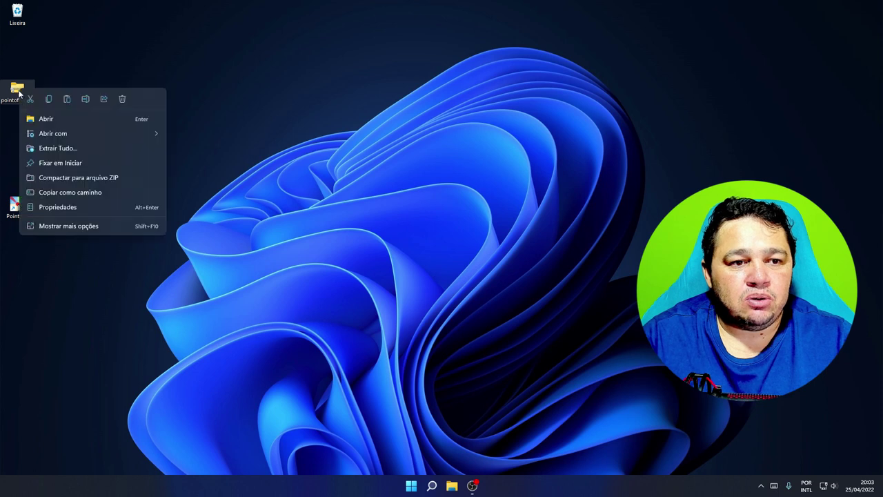
pyautogui.click(70, 225)
pyautogui.moveTo(116, 258)
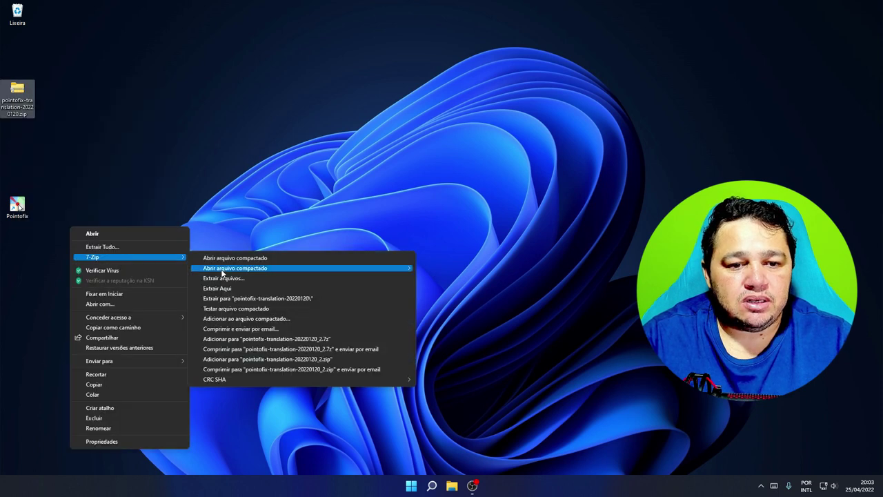
pyautogui.click(233, 279)
pyautogui.click(432, 299)
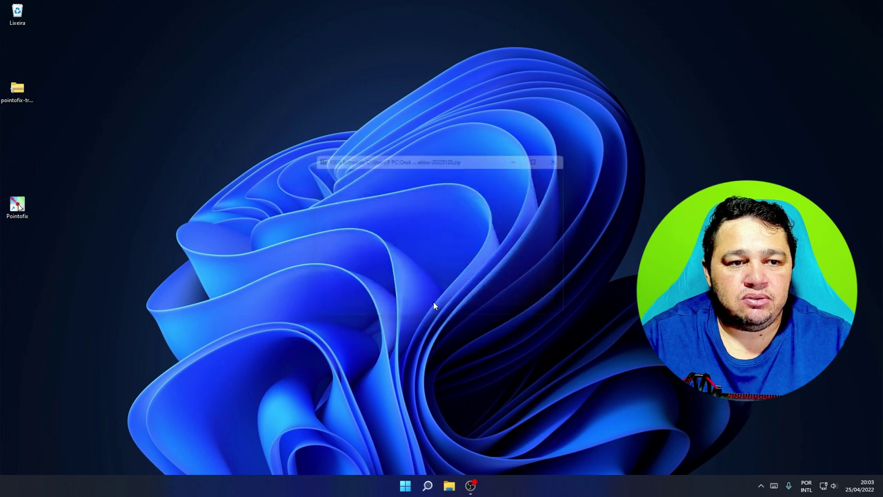
# Place the extracted translation folder beside the Pointofix shortcut and delete the translation archive
pyautogui.moveTo(21, 66); pyautogui.dragTo(92, 173)
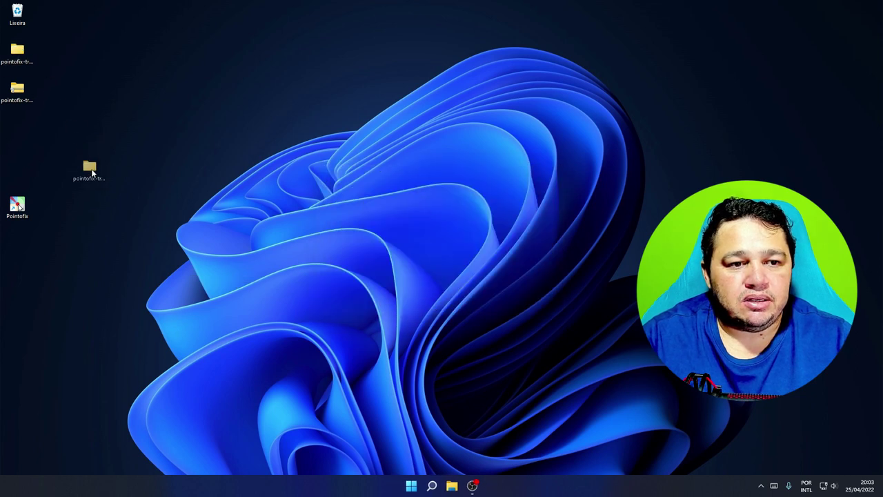
pyautogui.moveTo(102, 205); pyautogui.dragTo(97, 204)
pyautogui.moveTo(18, 88); pyautogui.dragTo(17, 14)
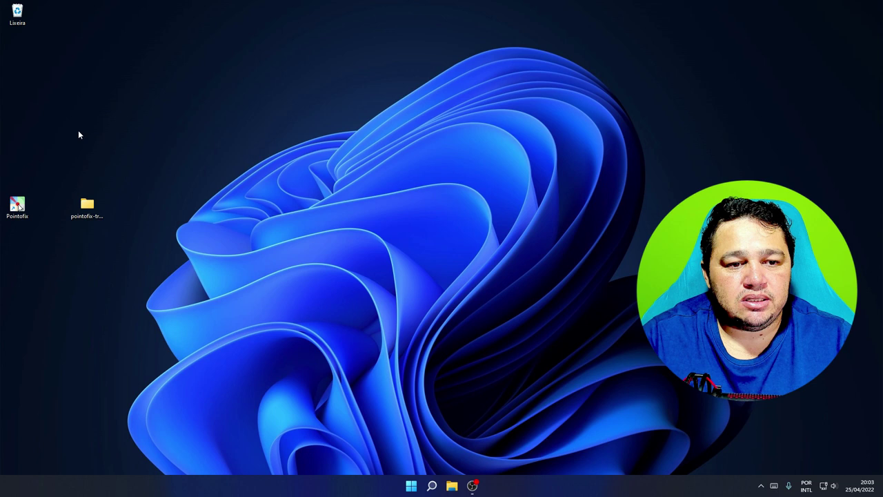
# Open the pointofix-translation-20220120 folder and switch the display of file name extensions off and back on
pyautogui.doubleClick(95, 206)
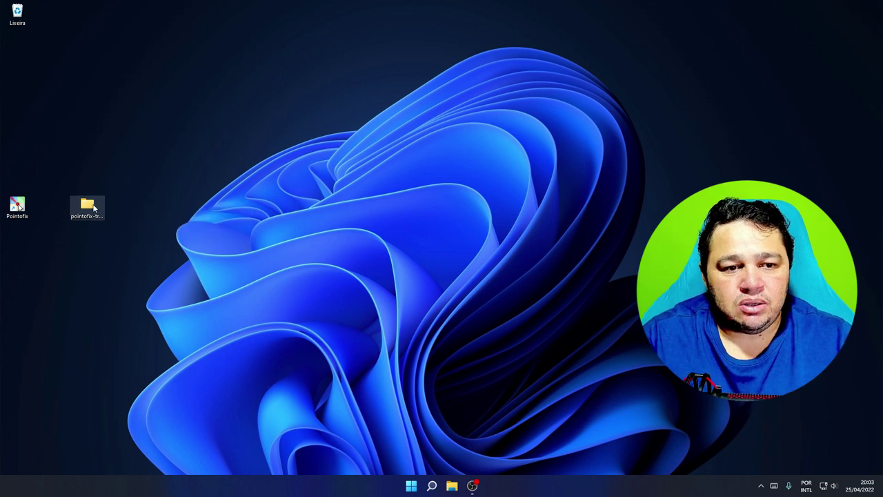
pyautogui.moveTo(565, 89); pyautogui.dragTo(428, 93)
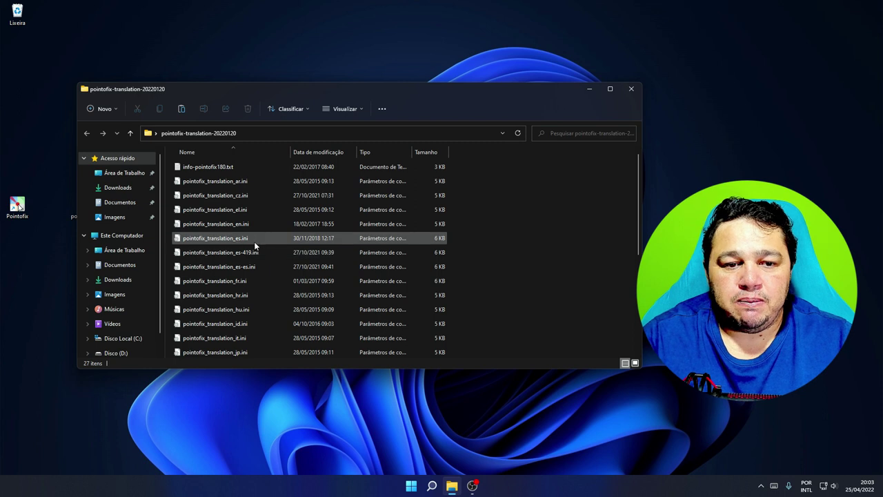
pyautogui.click(360, 108)
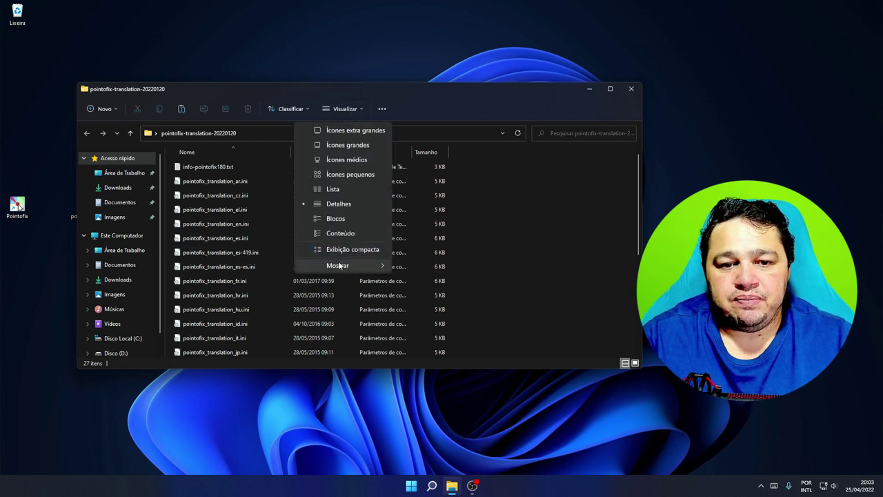
pyautogui.moveTo(346, 268)
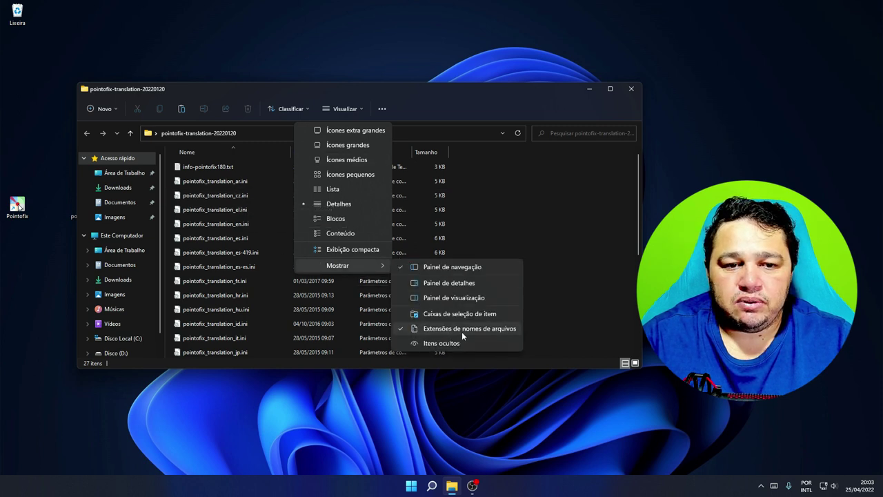
pyautogui.click(461, 331)
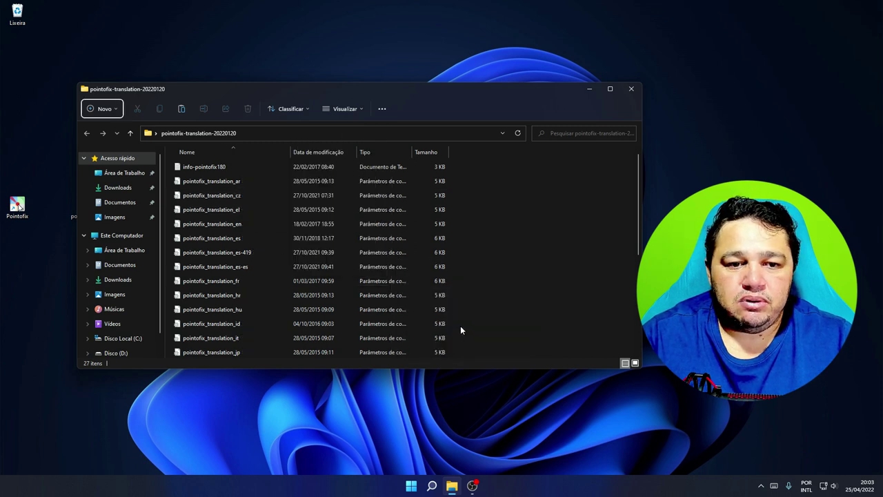
pyautogui.click(355, 109)
pyautogui.moveTo(356, 265)
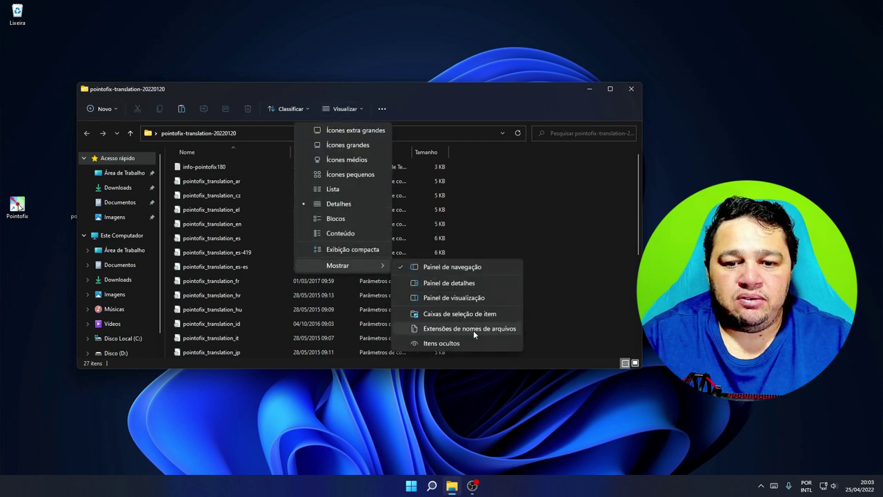
pyautogui.click(473, 330)
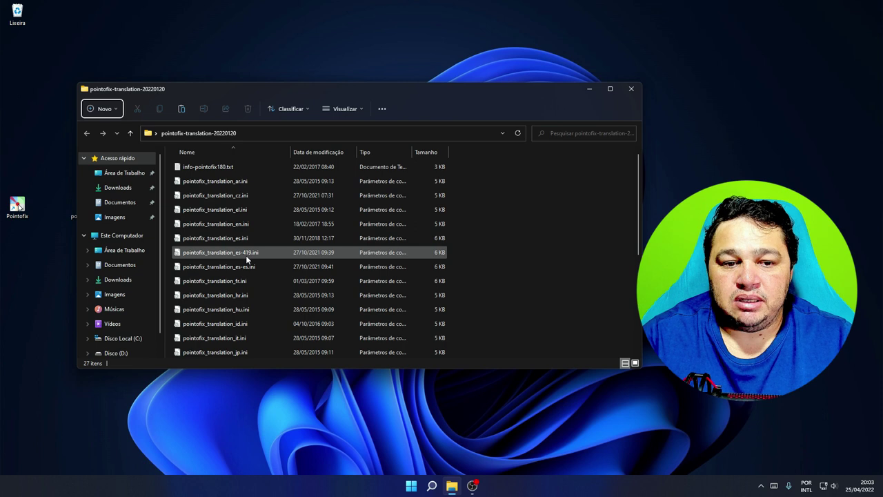
# Hide the file name extensions in the translation folder
pyautogui.click(360, 108)
pyautogui.moveTo(357, 266)
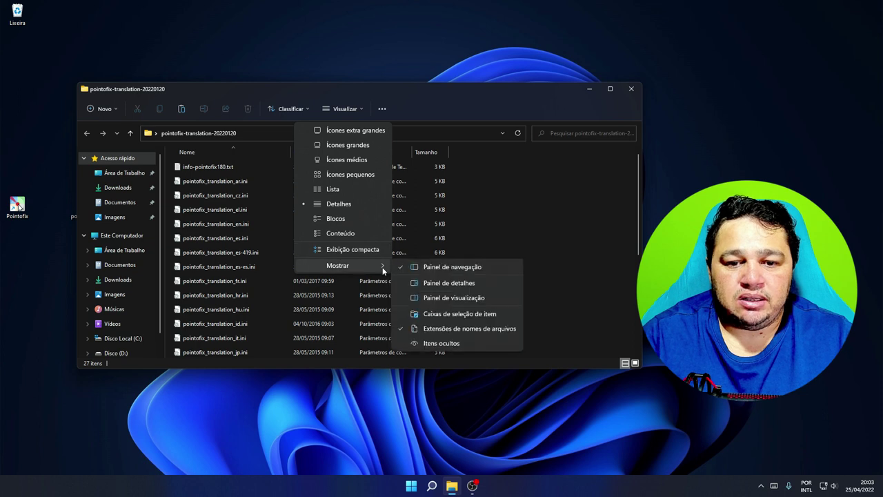
pyautogui.click(453, 334)
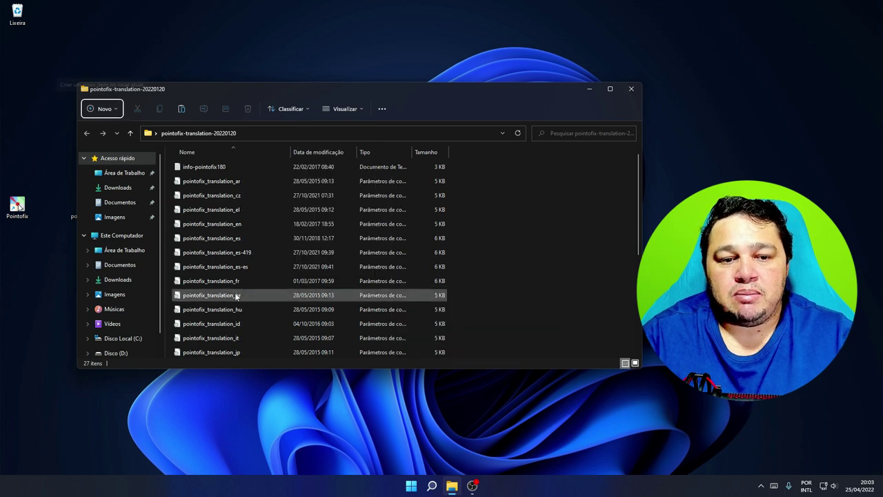
pyautogui.click(360, 109)
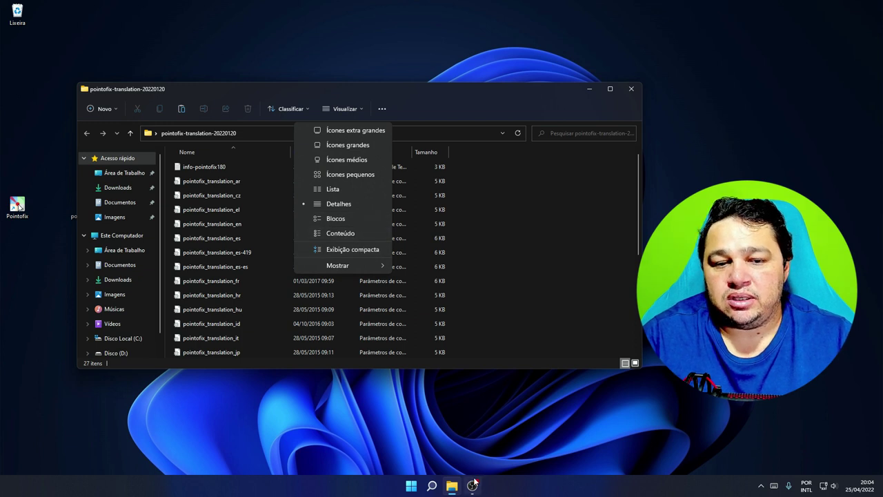
pyautogui.click(562, 100)
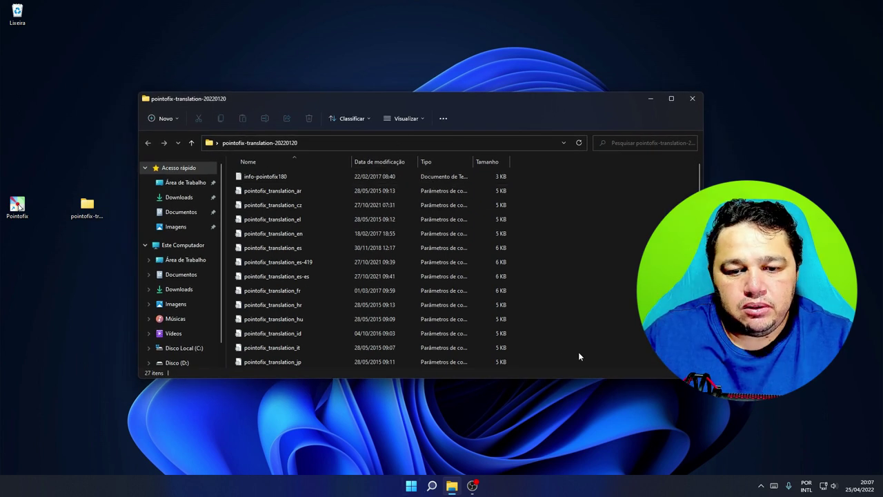
# Search Windows for "opções de pasta" to locate the File Explorer options, and dismiss the search
pyautogui.click(432, 486)
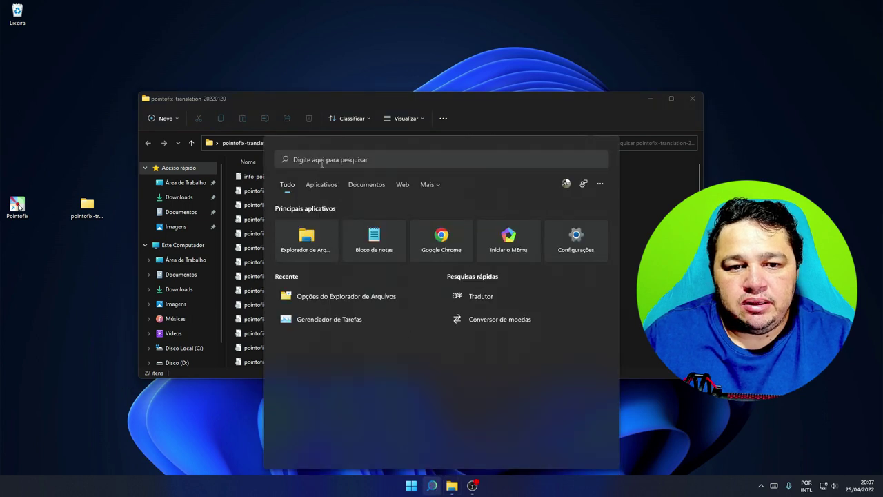
pyautogui.click(324, 161)
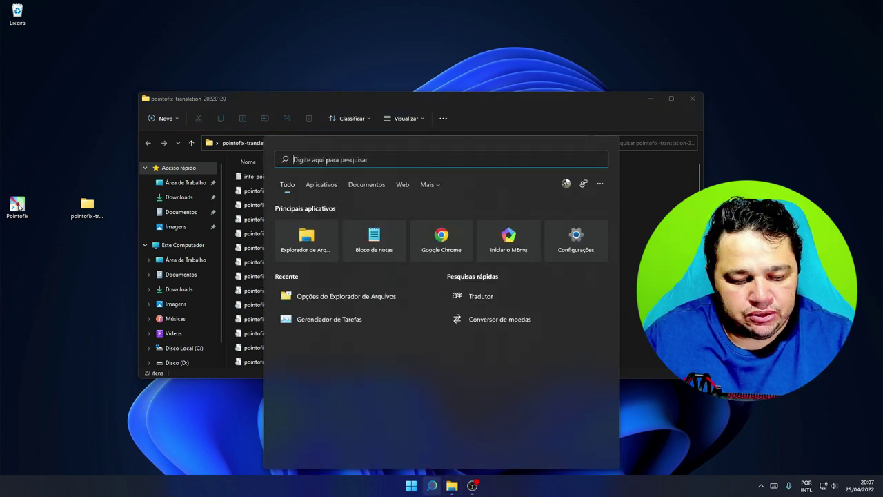
pyautogui.write('opções de pasta')
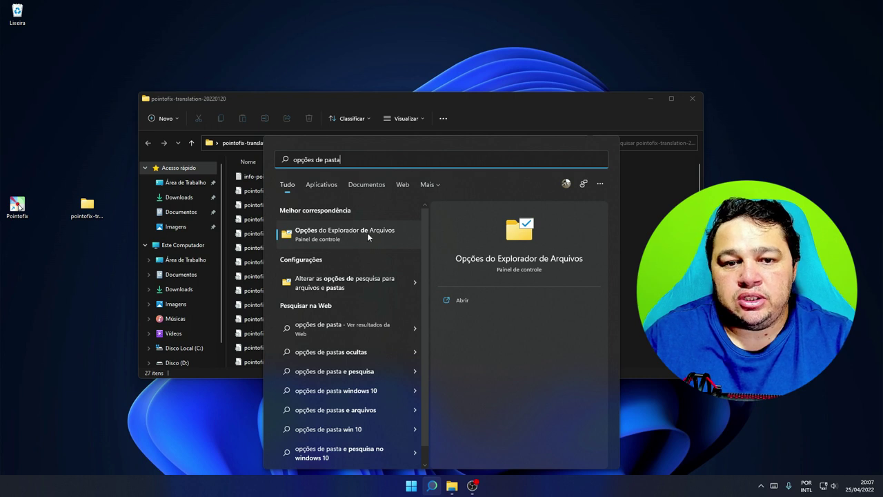
pyautogui.click(412, 486)
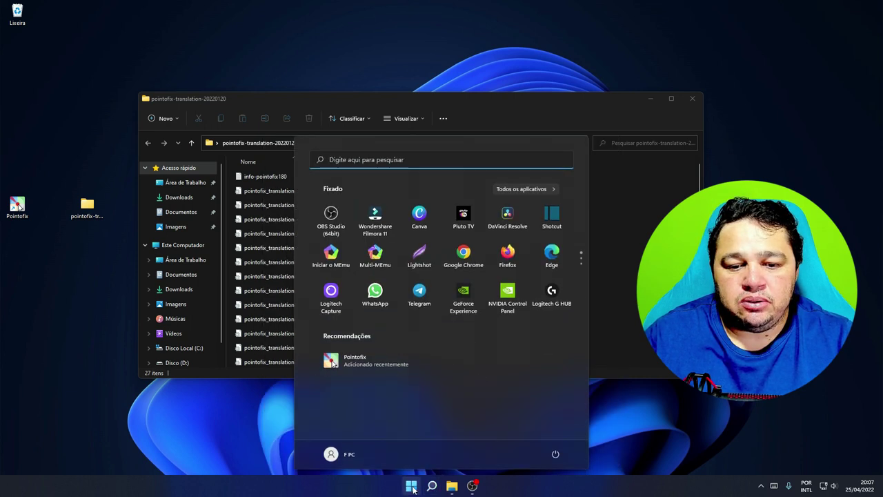
pyautogui.click(346, 159)
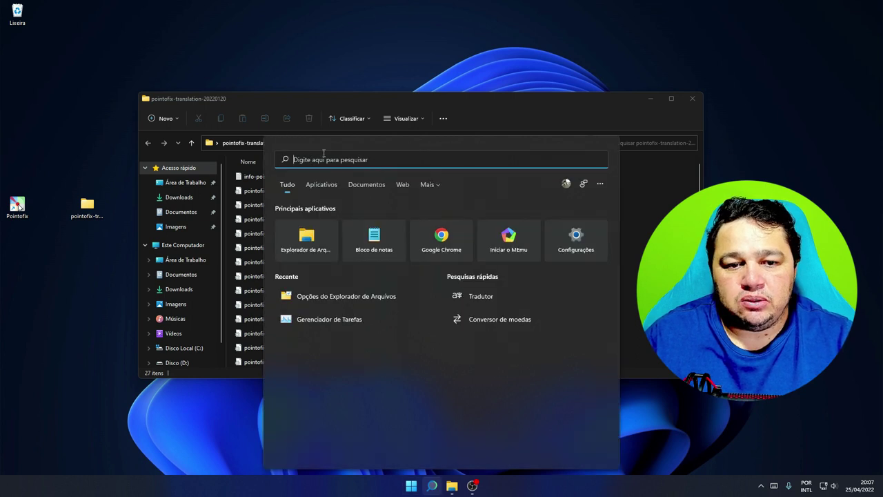
pyautogui.write('opções de pasta')
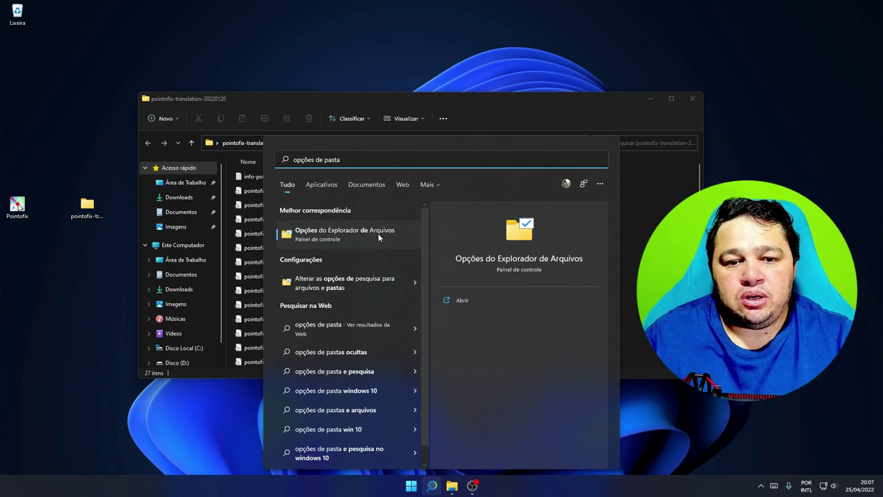
pyautogui.click(637, 469)
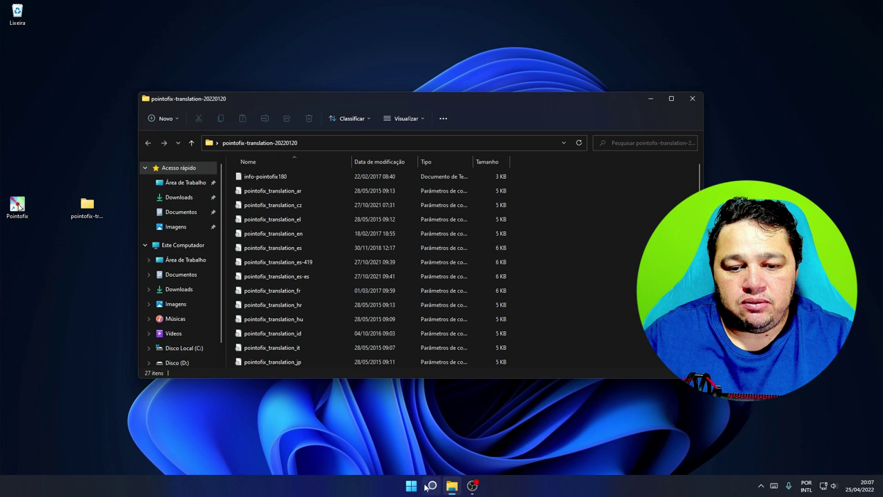
# Open File Explorer Options, disable hiding extensions for known file types, and apply the change
pyautogui.click(432, 485)
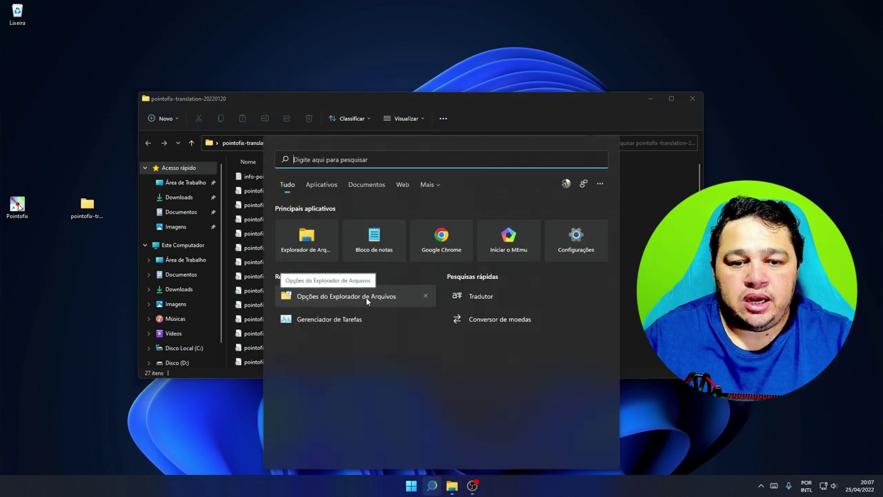
pyautogui.click(367, 298)
pyautogui.moveTo(168, 55); pyautogui.dragTo(206, 163)
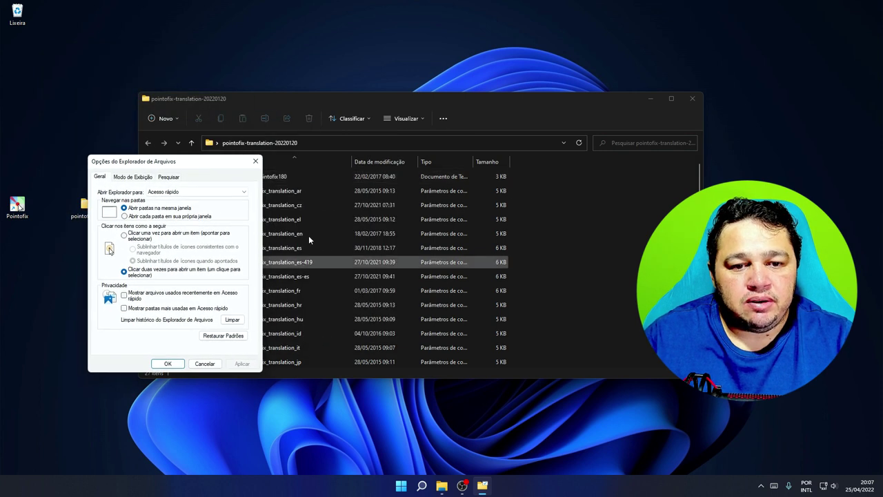
pyautogui.click(134, 178)
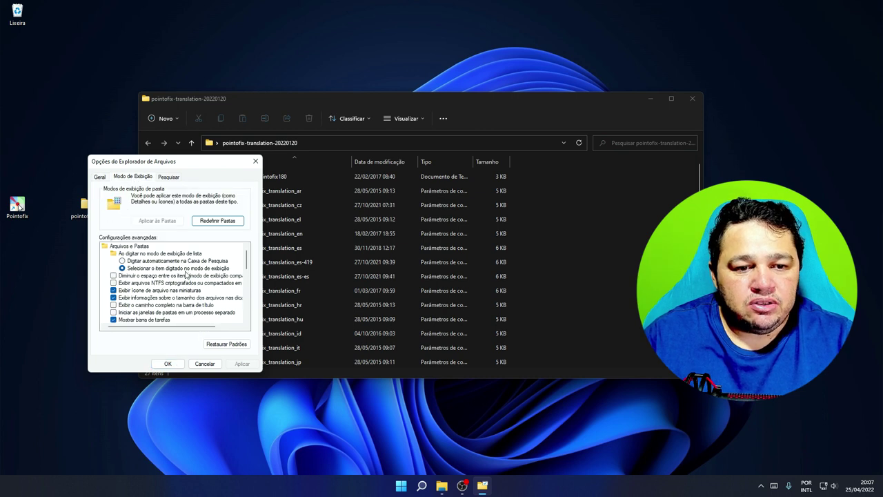
pyautogui.scroll(-3, 138, 289)
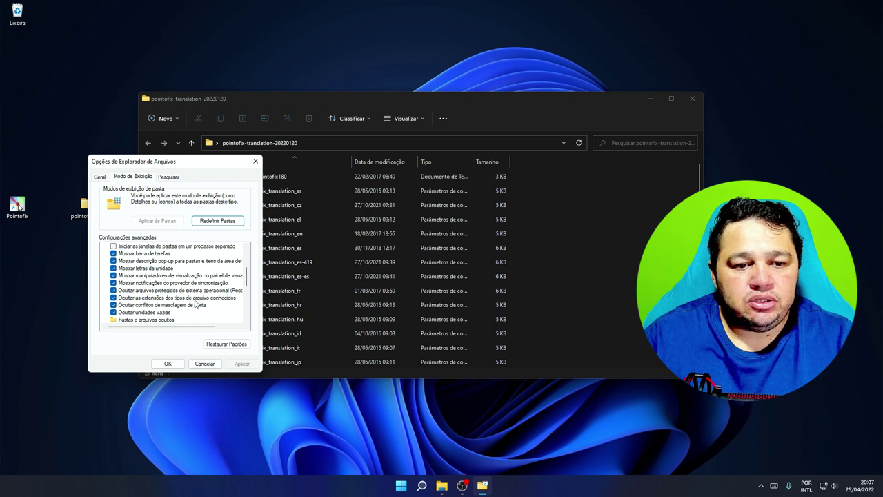
pyautogui.click(113, 299)
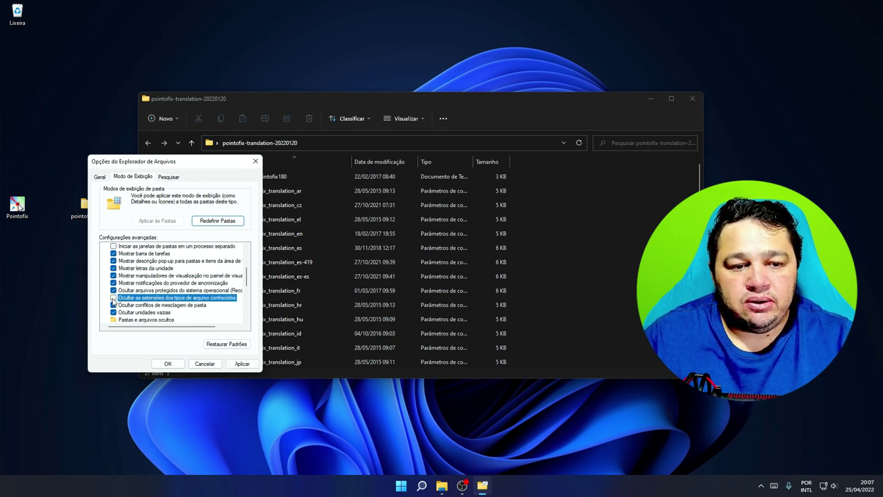
pyautogui.click(242, 365)
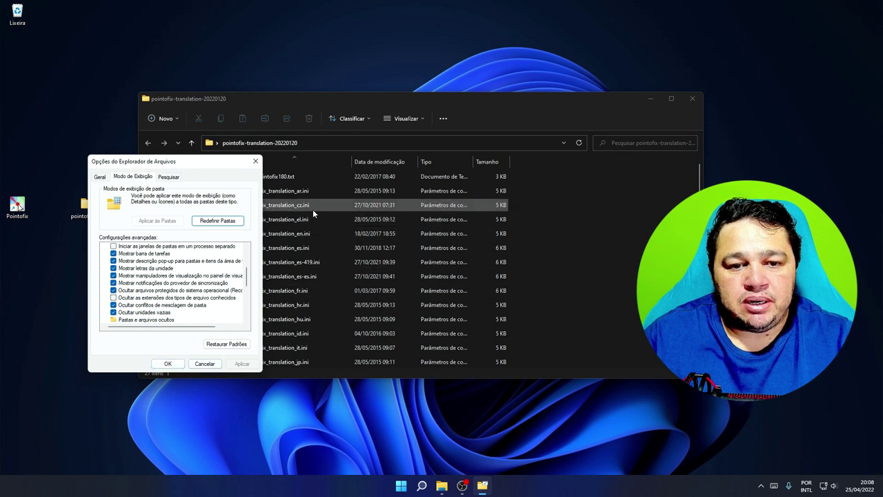
pyautogui.click(169, 367)
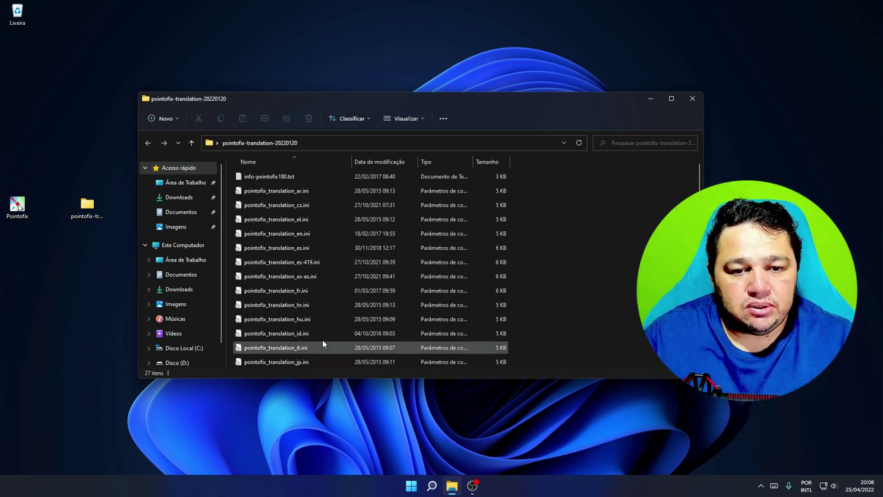
# Copy pointofix_translation_pt-br.ini from the translation folder to the desktop and place it above the Pointofix shortcut
pyautogui.scroll(-2, 325, 341)
pyautogui.scroll(-1, 336, 343)
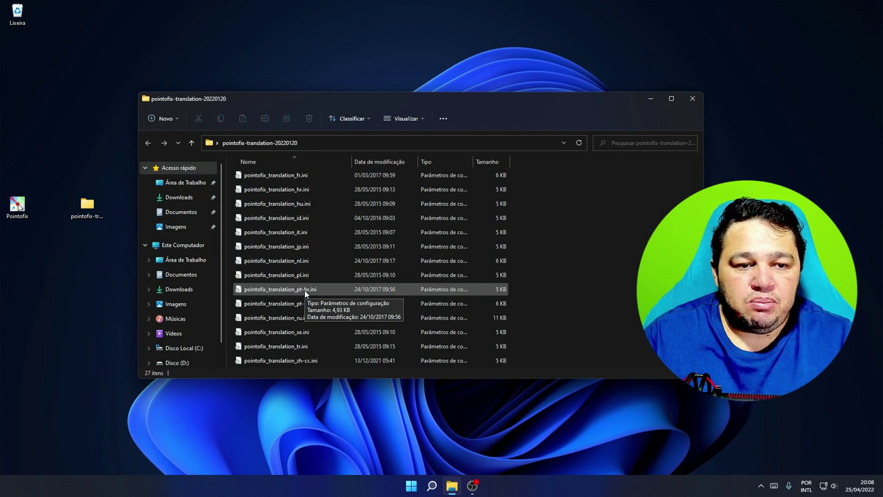
pyautogui.click(260, 291)
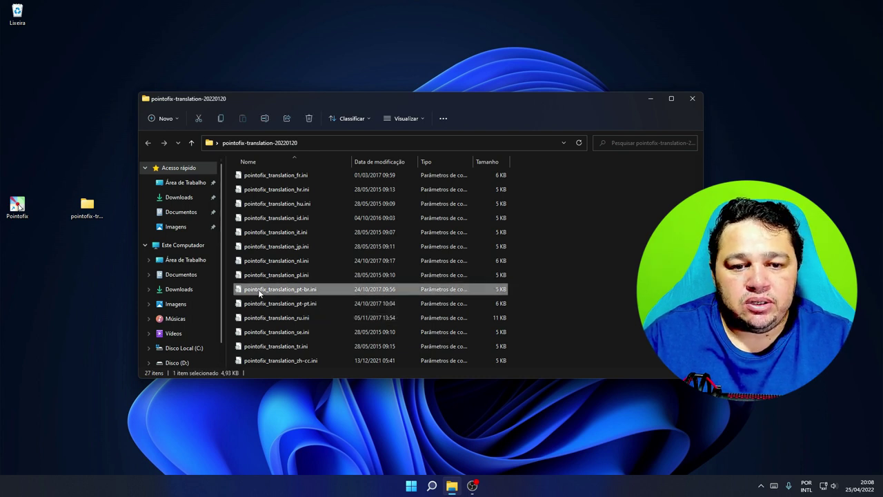
pyautogui.rightClick(259, 292)
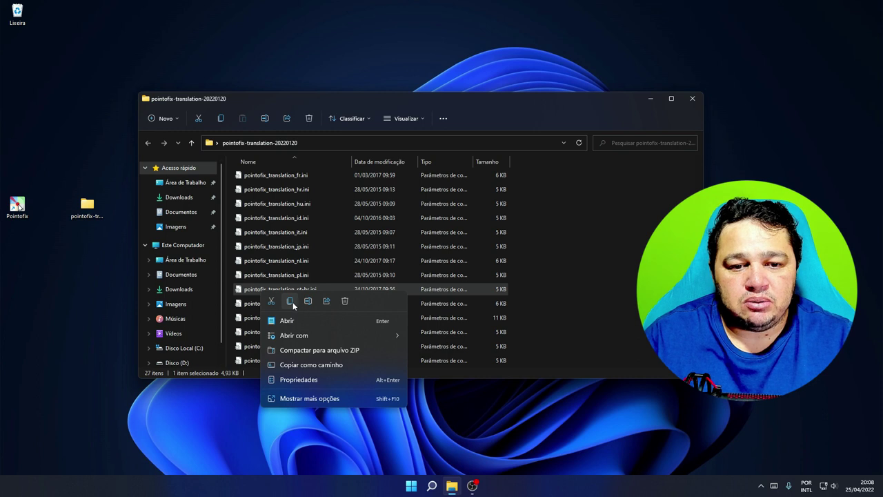
pyautogui.click(290, 301)
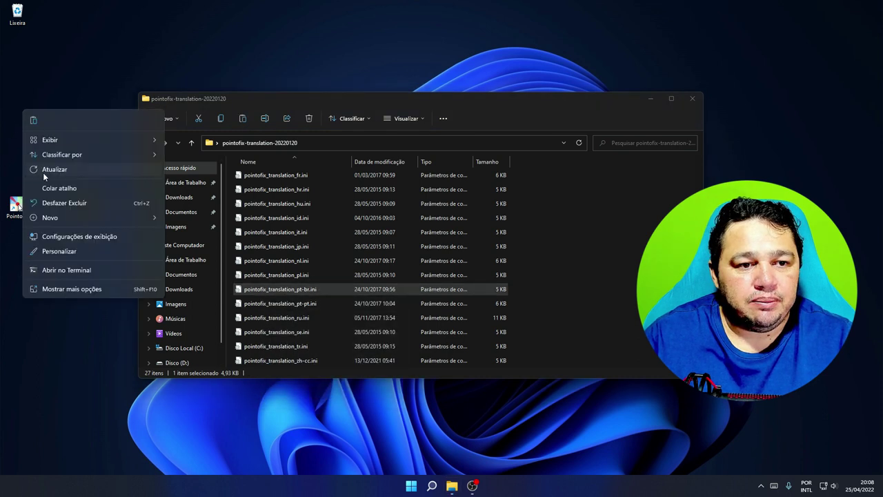
pyautogui.hotkey('ctrl', 'v')
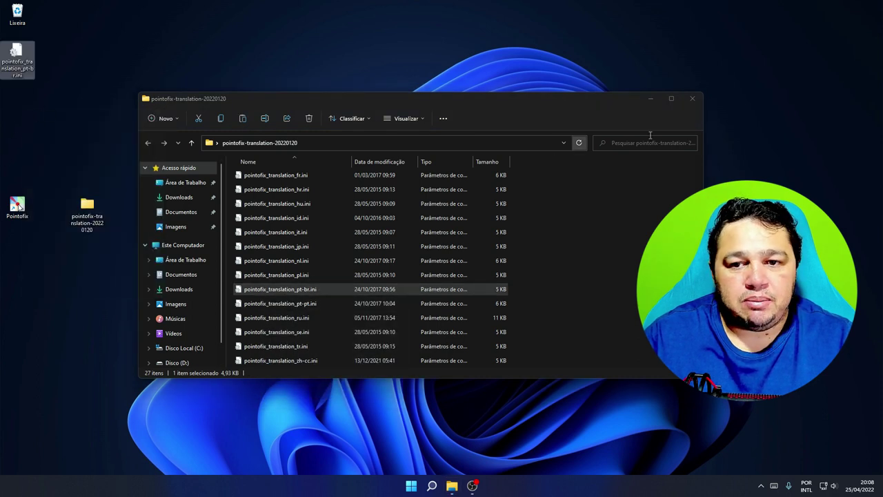
pyautogui.click(692, 98)
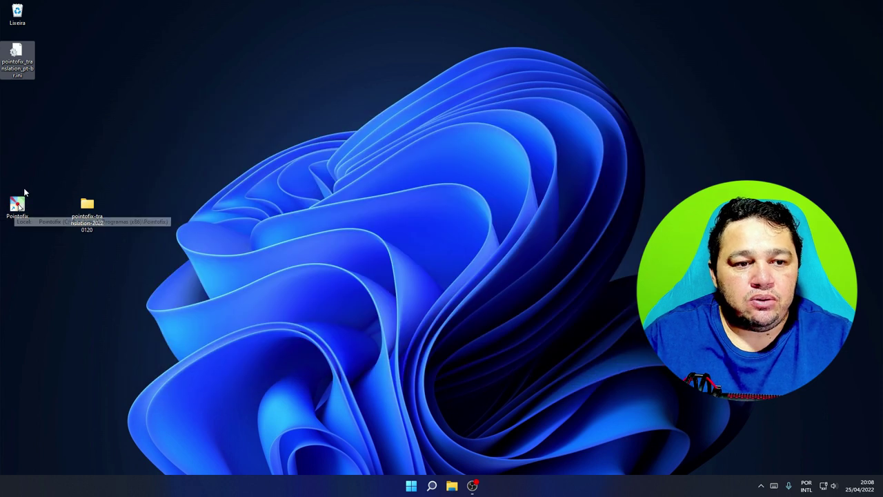
pyautogui.moveTo(14, 57); pyautogui.dragTo(13, 138)
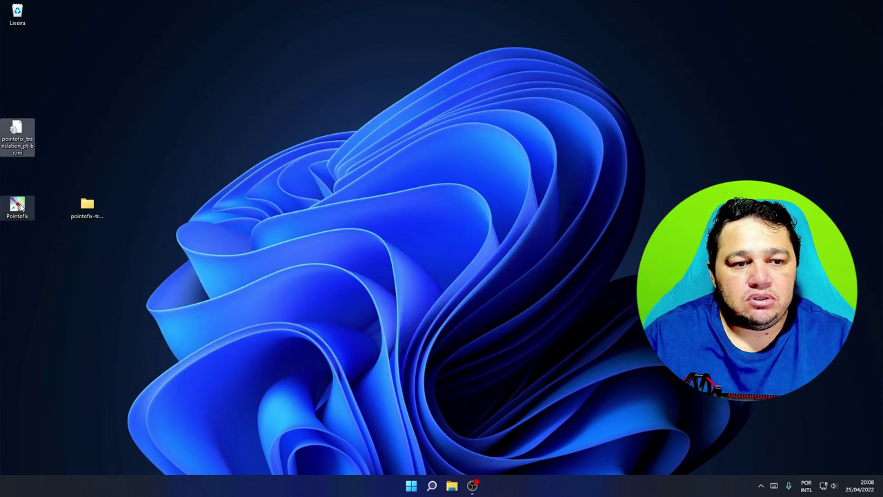
# Open the Pointofix installation folder through the file location in the desktop shortcut's properties
pyautogui.rightClick(19, 206)
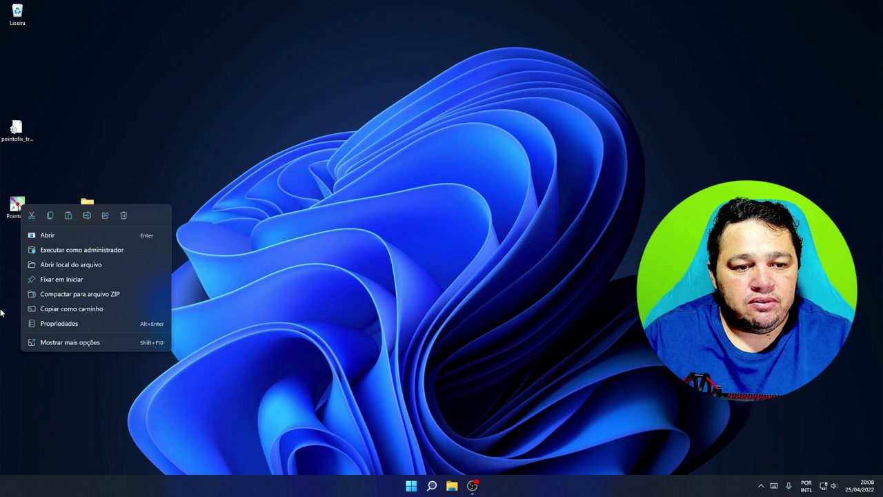
pyautogui.click(58, 324)
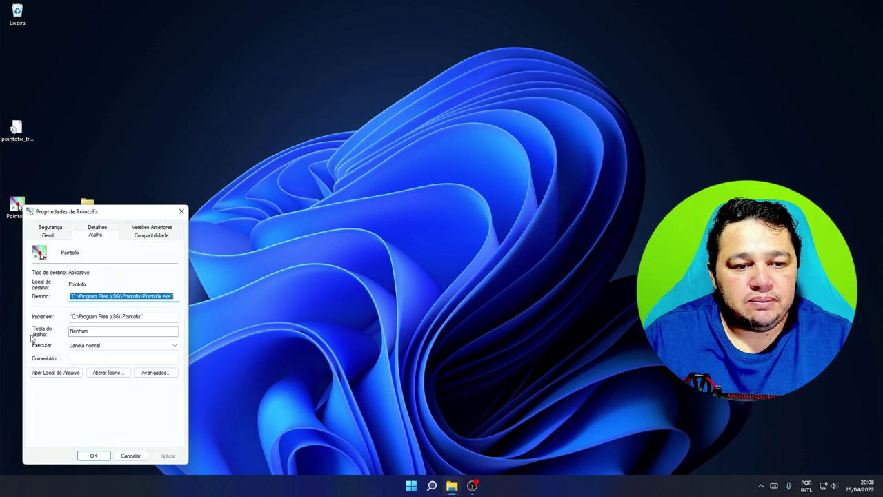
pyautogui.moveTo(132, 212); pyautogui.dragTo(256, 136)
pyautogui.click(179, 297)
pyautogui.moveTo(464, 95); pyautogui.dragTo(424, 124)
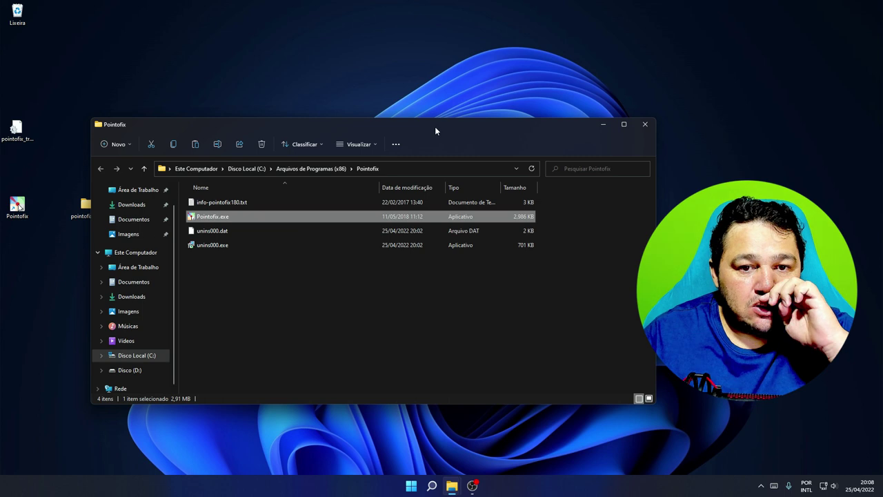
# Check in the Pointofix folder's view options whether file name extensions are set to show
pyautogui.click(364, 146)
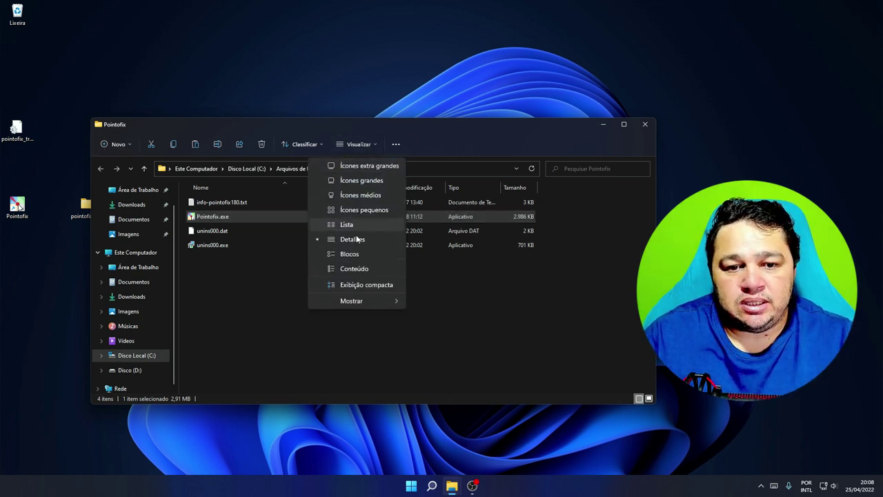
pyautogui.moveTo(368, 302)
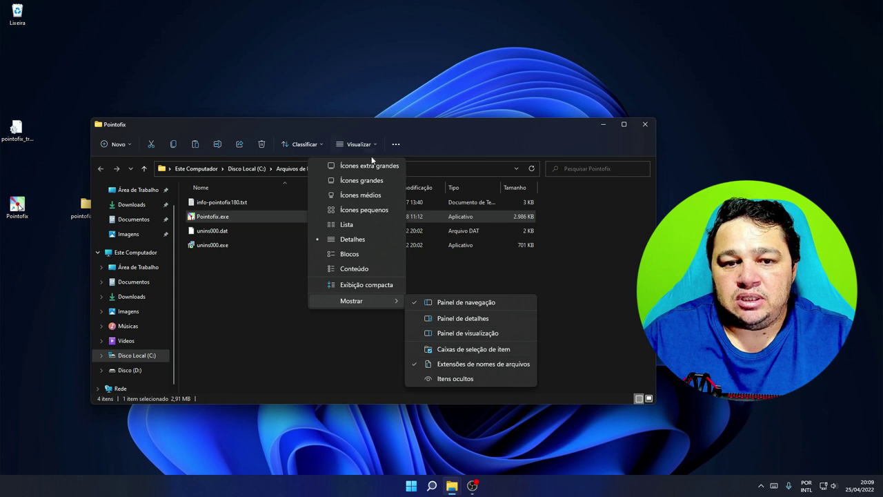
pyautogui.moveTo(432, 486)
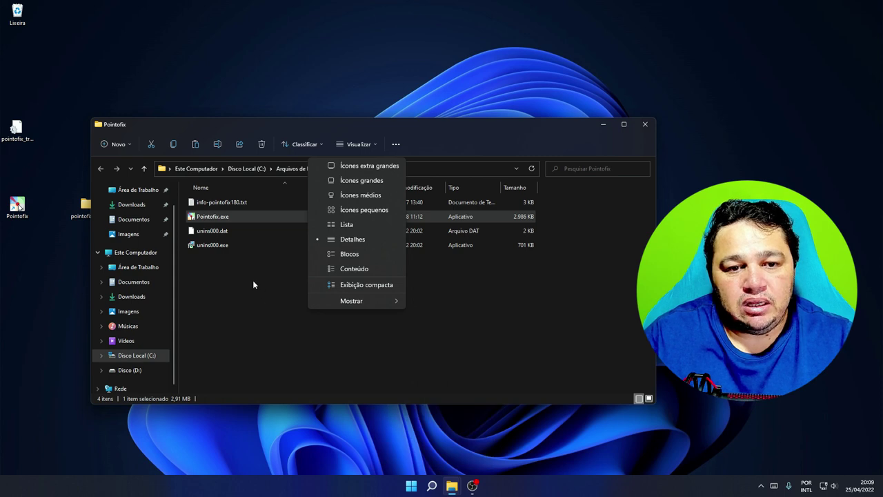
pyautogui.click(231, 282)
pyautogui.click(232, 283)
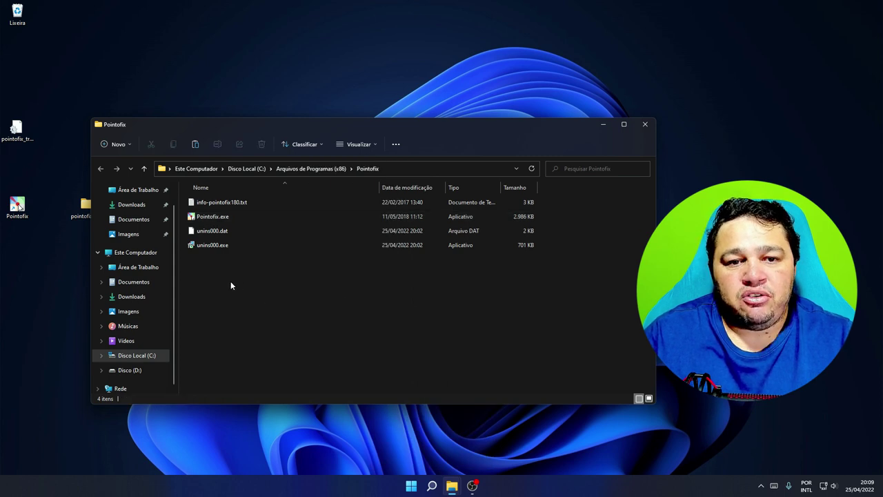
# Copy pointofix_translation_pt-br.ini from the desktop into the Pointofix installation folder, granting administrator permission
pyautogui.rightClick(20, 127)
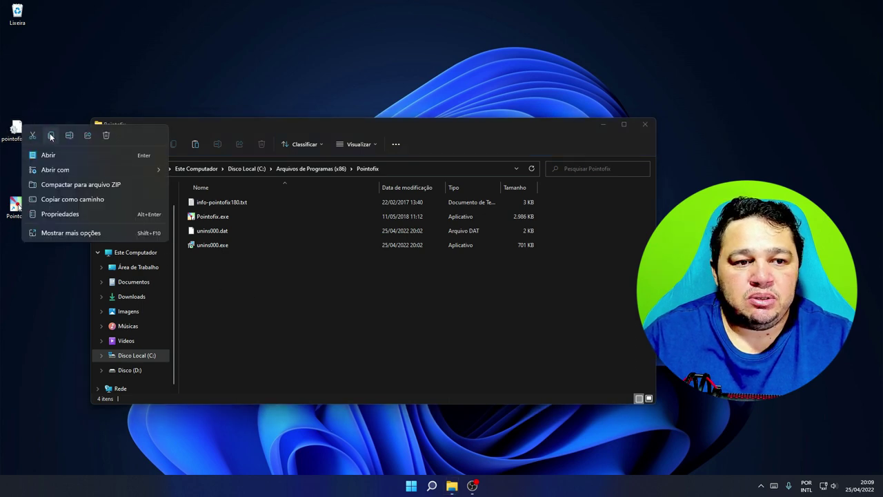
pyautogui.click(50, 136)
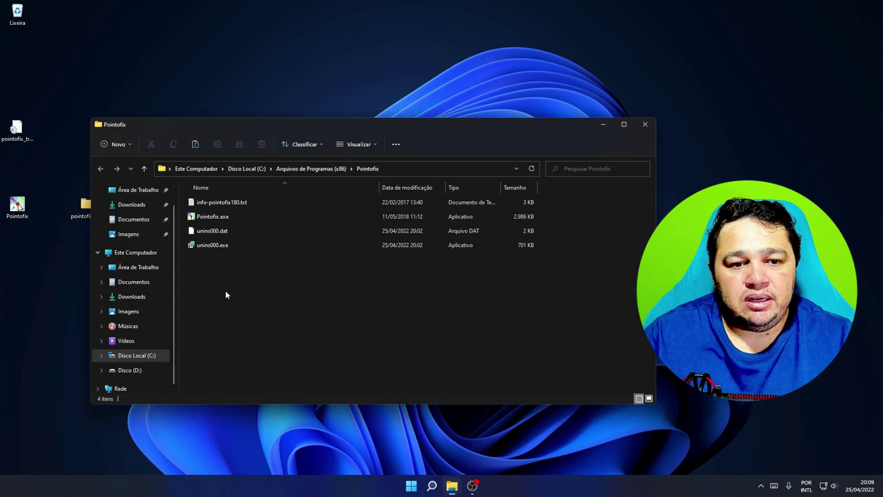
pyautogui.rightClick(225, 291)
pyautogui.click(239, 302)
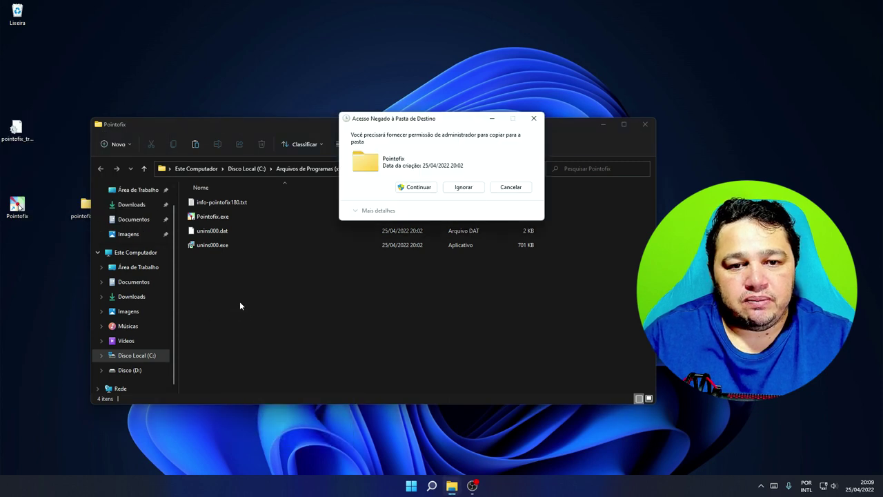
pyautogui.click(425, 189)
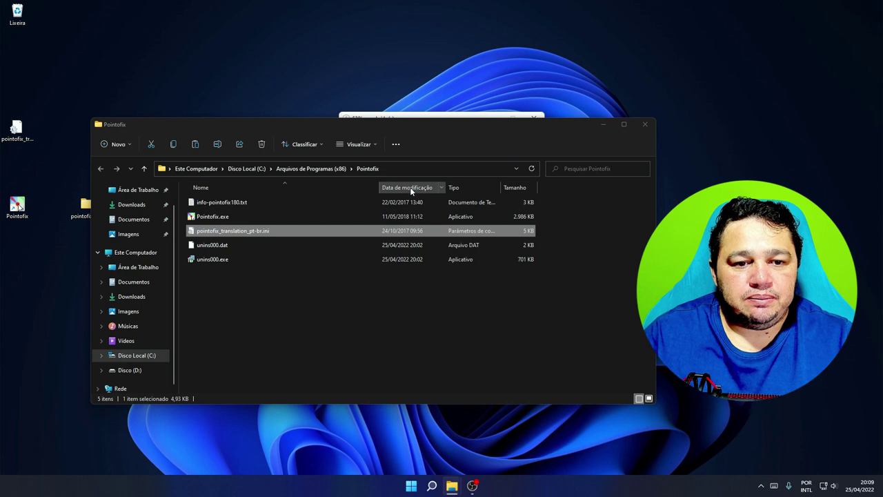
# Rename the pasted translation file to pointofix_translation.ini by removing the _pt-br suffix, and refresh the folder
pyautogui.press('F2')
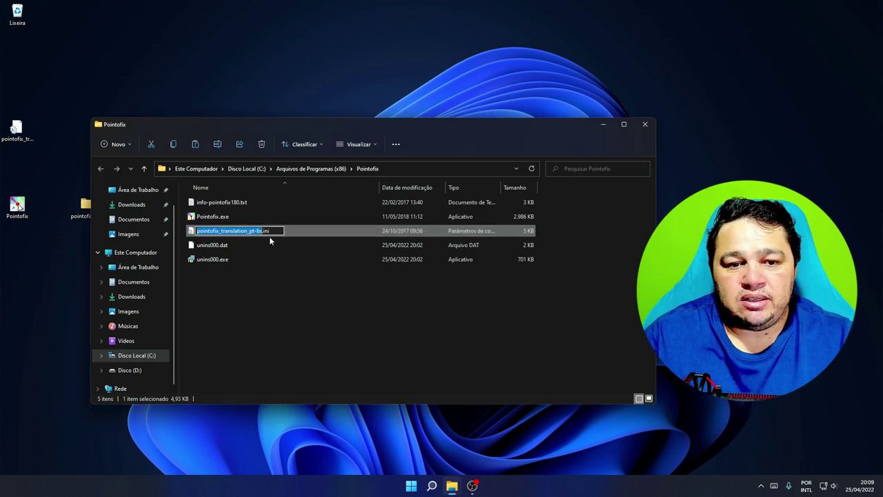
pyautogui.click(272, 273)
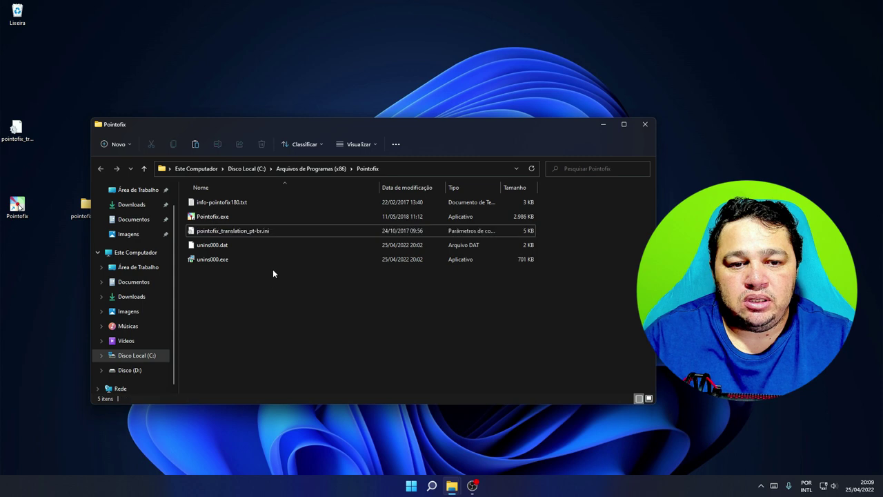
pyautogui.rightClick(254, 233)
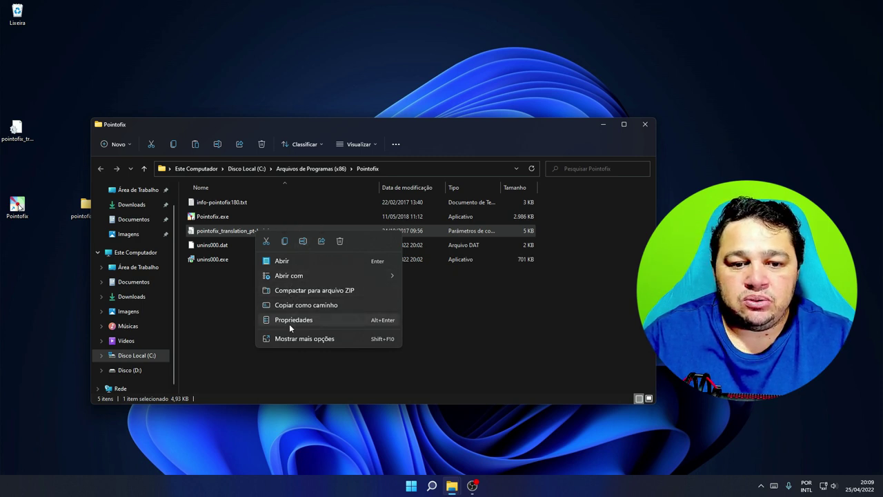
pyautogui.click(304, 241)
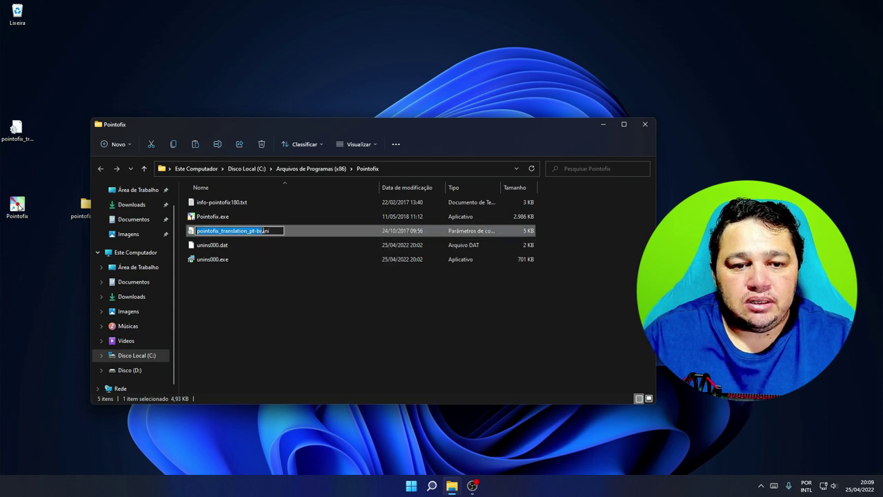
pyautogui.click(263, 231)
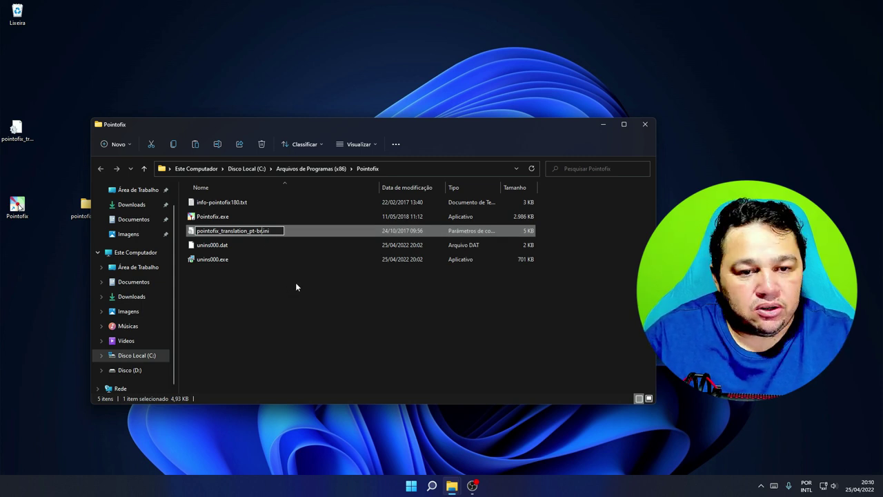
pyautogui.press('BackSpace')
pyautogui.press('BackSpace')
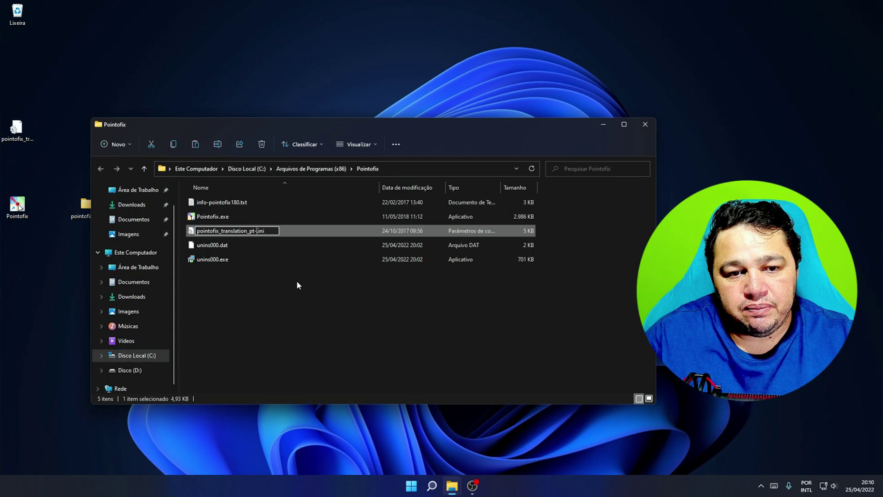
pyautogui.press('BackSpace')
pyautogui.press('BackSpace')
pyautogui.press('BackSpace')
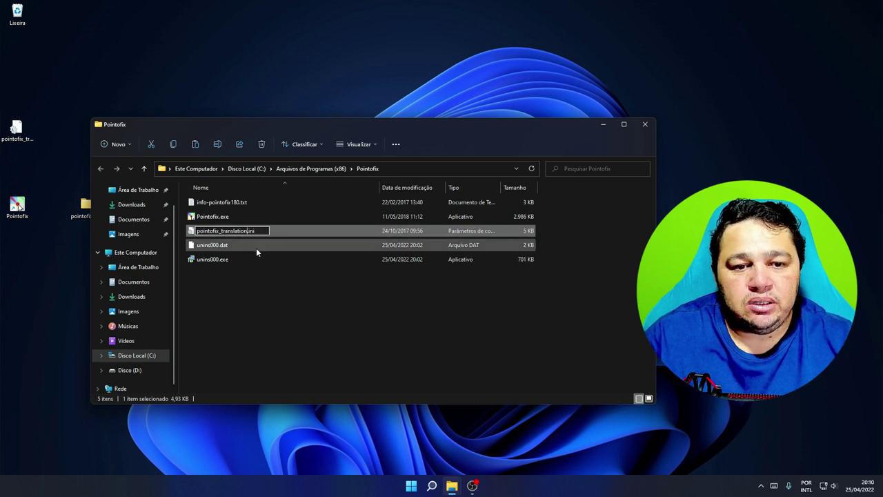
pyautogui.click(260, 317)
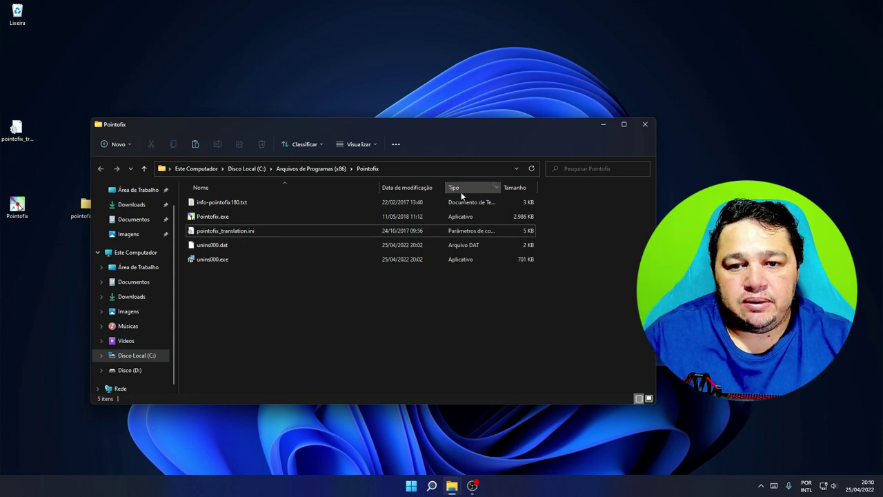
pyautogui.click(531, 170)
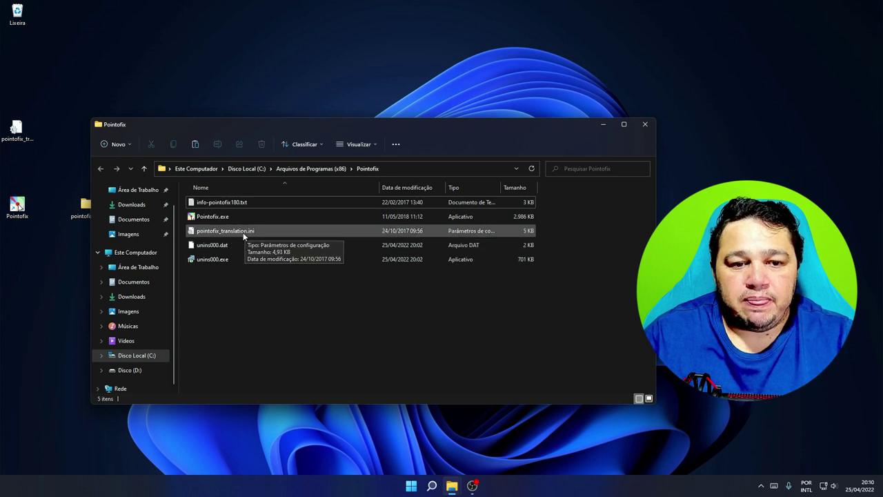
# Paste a second copy of the desktop's pointofix_translation_pt-br.ini into the installation folder with administrator permission
pyautogui.rightClick(11, 131)
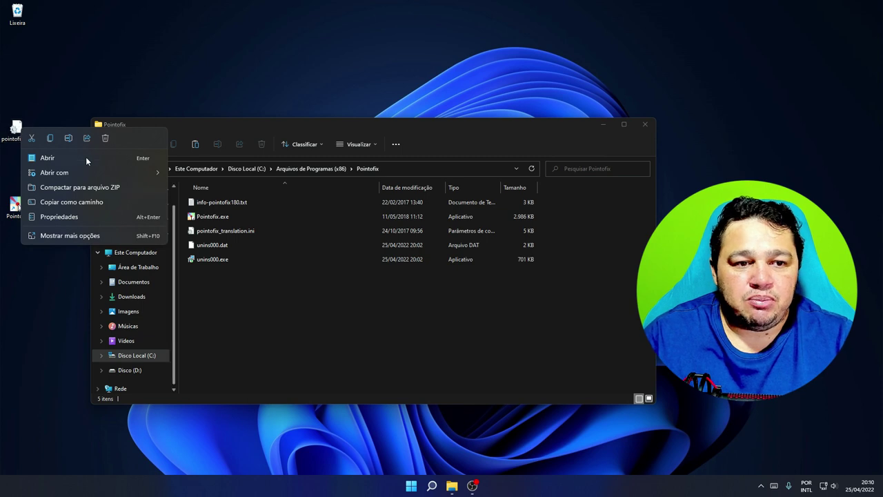
pyautogui.click(50, 137)
pyautogui.click(242, 322)
pyautogui.rightClick(242, 322)
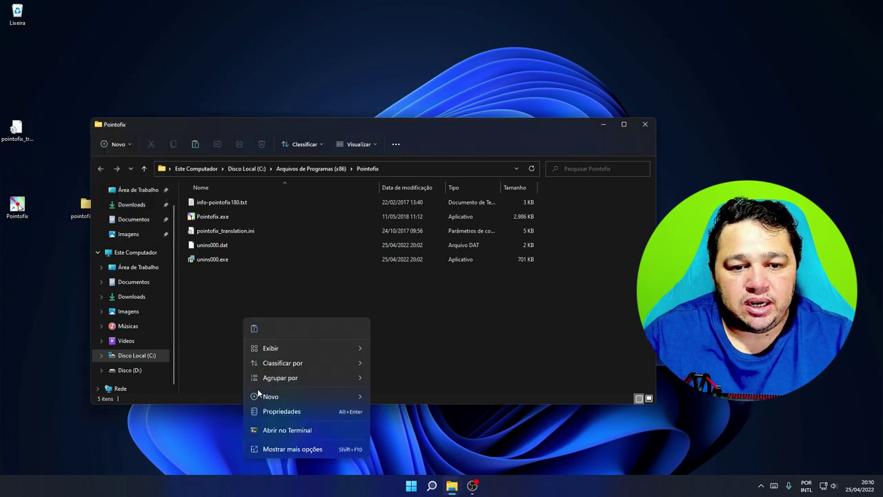
pyautogui.click(254, 328)
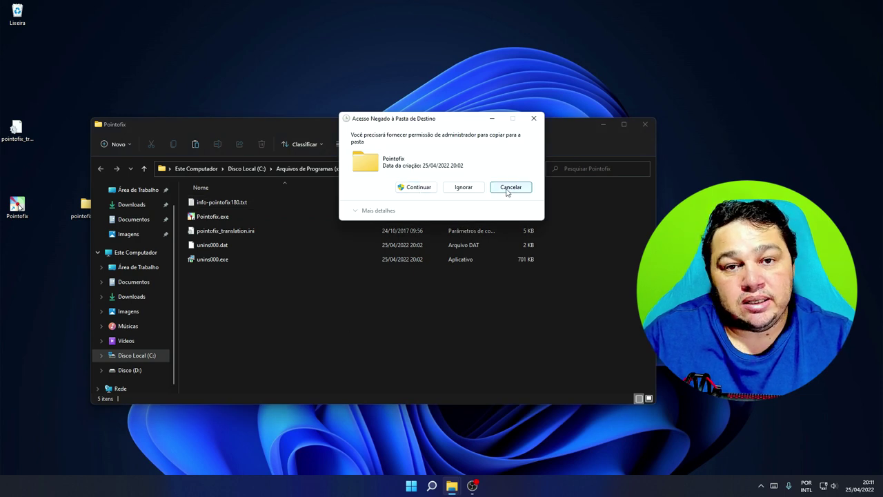
pyautogui.click(417, 189)
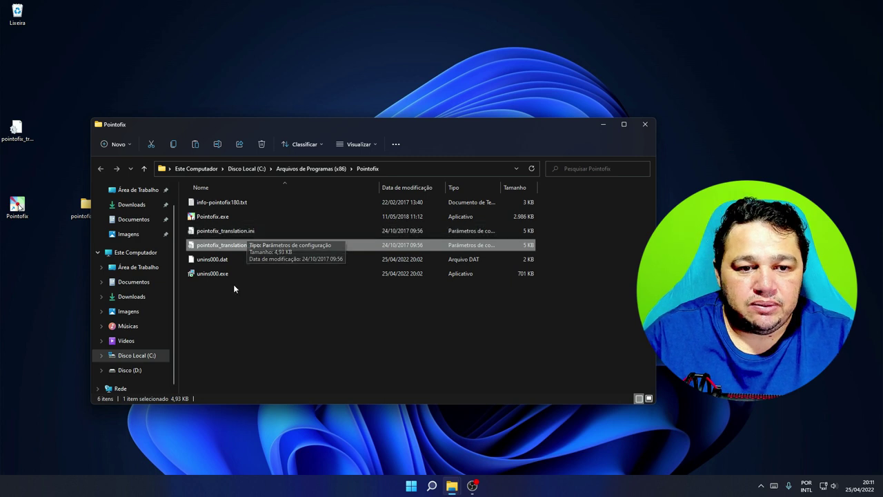
# Copy the name pointofix_translation from the already renamed file, and delete that file from the installation folder
pyautogui.rightClick(232, 231)
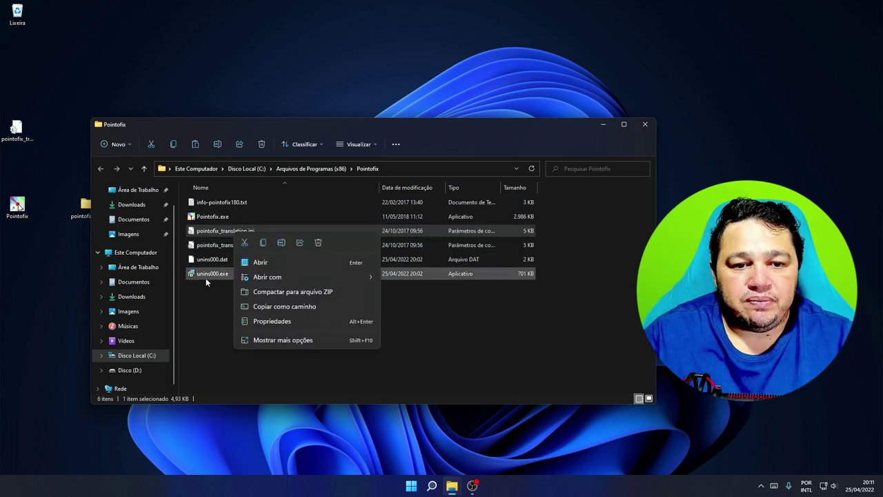
pyautogui.click(282, 241)
pyautogui.rightClick(235, 231)
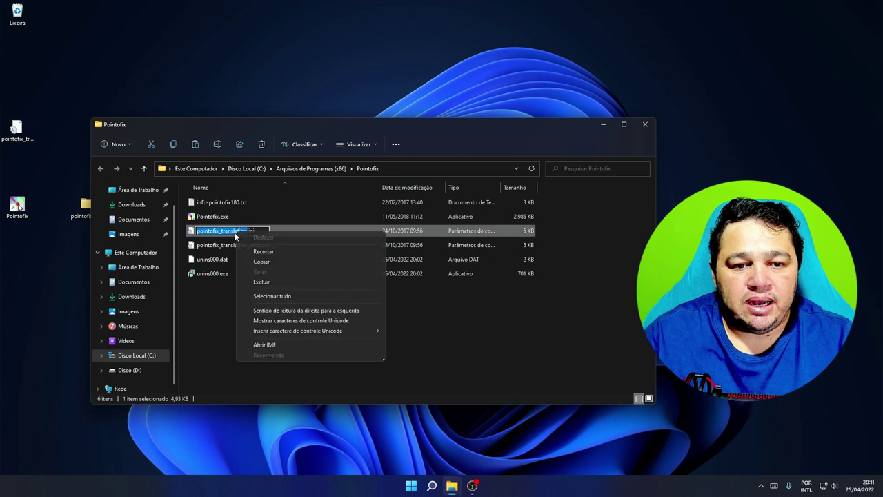
pyautogui.click(263, 262)
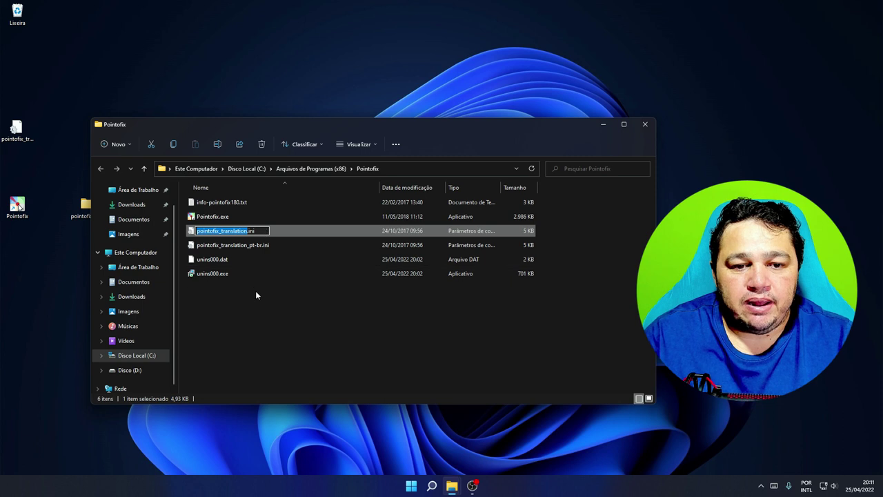
pyautogui.click(244, 318)
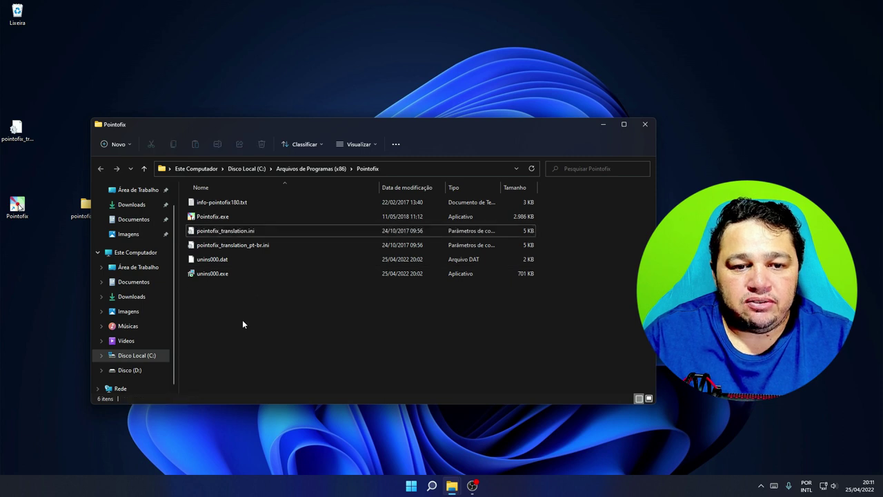
pyautogui.rightClick(245, 231)
pyautogui.click(335, 243)
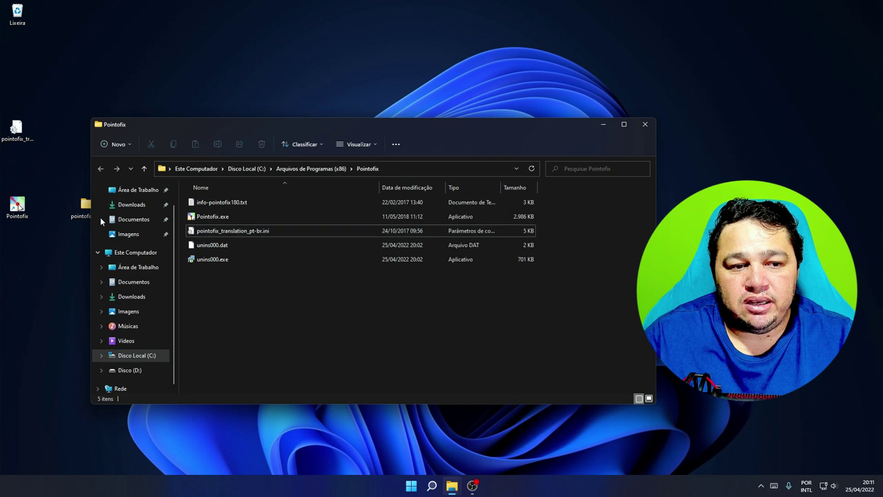
# Rename pointofix_translation_pt-br.ini in the installation folder to pointofix_translation.ini using the copied name
pyautogui.rightClick(259, 233)
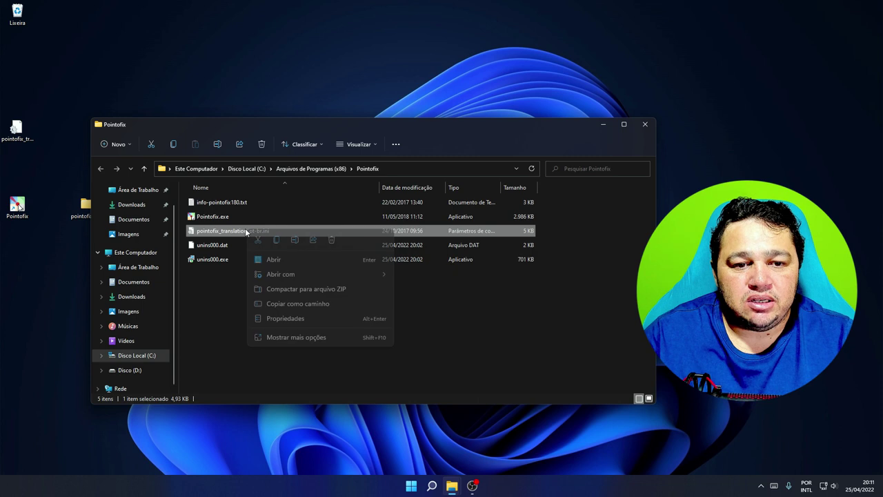
pyautogui.click(295, 240)
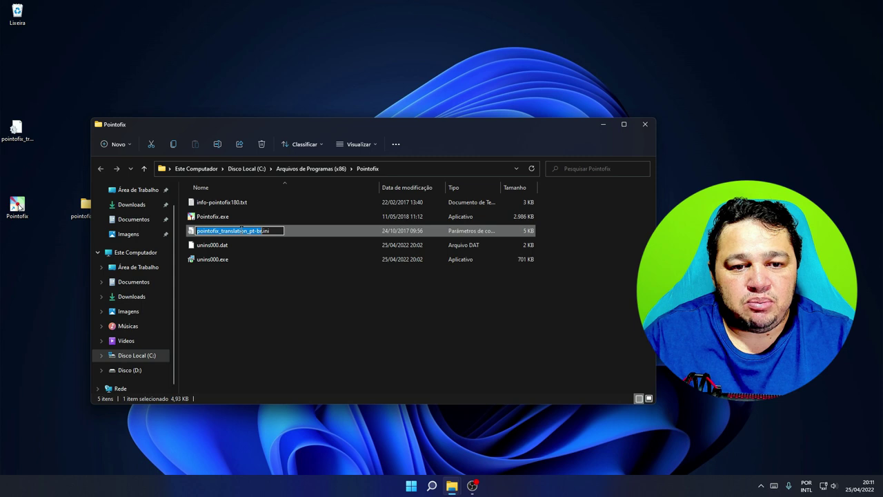
pyautogui.rightClick(242, 230)
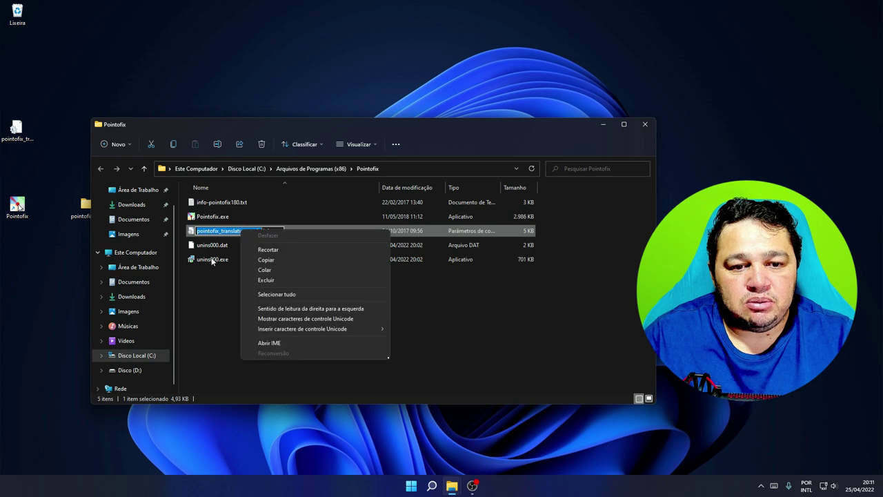
pyautogui.click(266, 270)
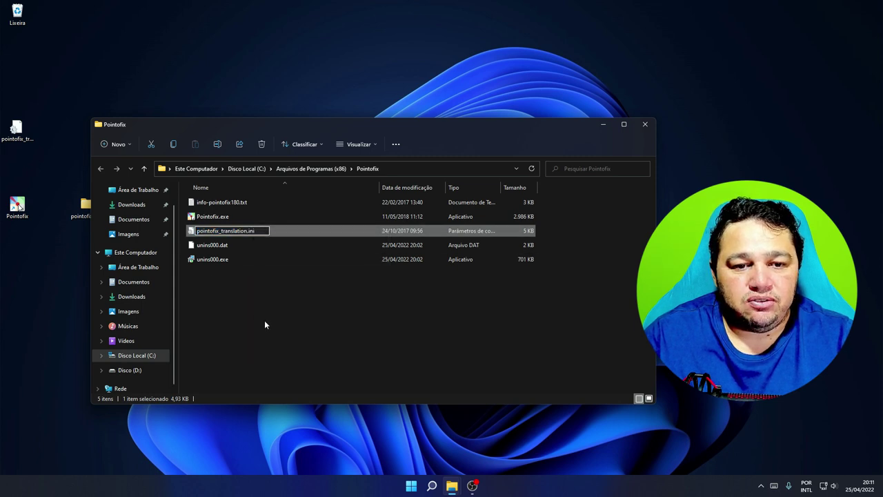
pyautogui.click(265, 322)
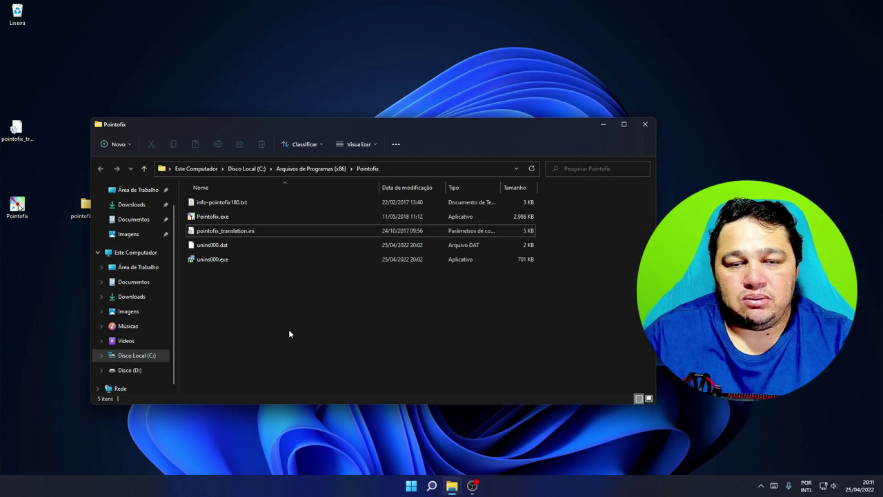
# Close the installation folder and the shortcut properties, and launch Pointofix from its desktop shortcut
pyautogui.click(644, 124)
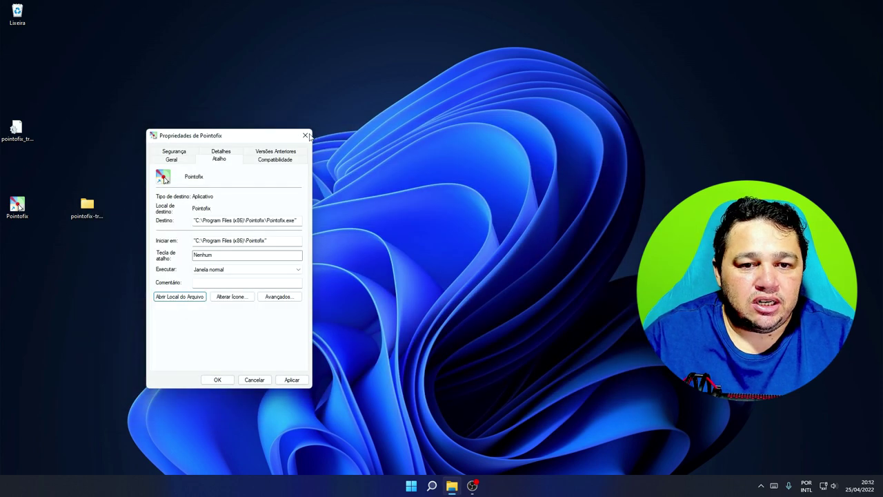
pyautogui.click(307, 136)
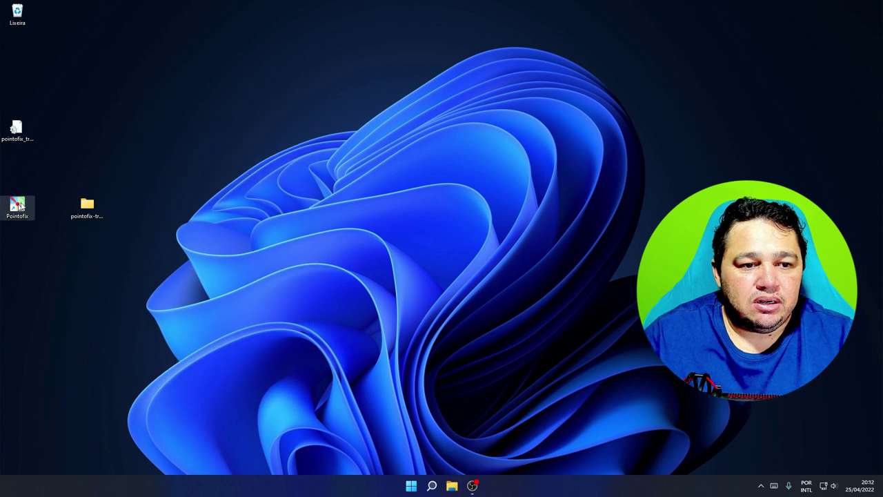
pyautogui.rightClick(19, 206)
pyautogui.click(38, 235)
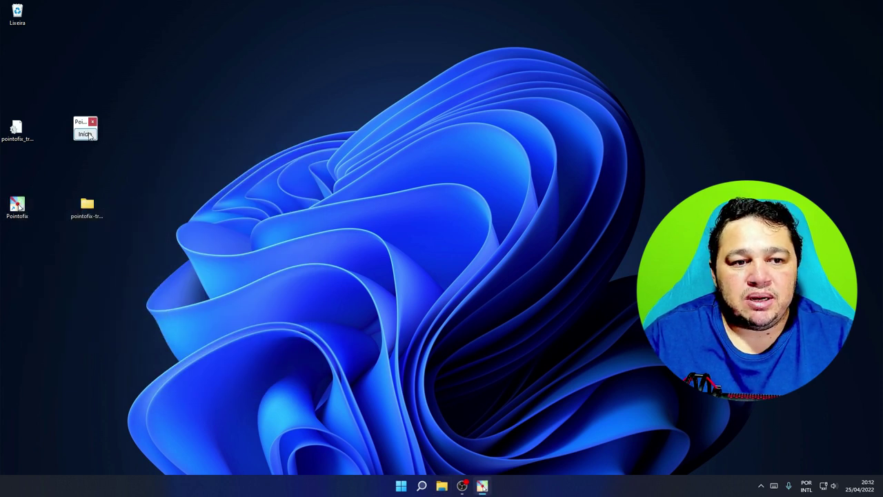
# Move the Pointofix translation folder and the leftover translation file from the desktop to the Recycle Bin
pyautogui.moveTo(88, 207); pyautogui.dragTo(16, 19)
pyautogui.moveTo(17, 128); pyautogui.dragTo(16, 16)
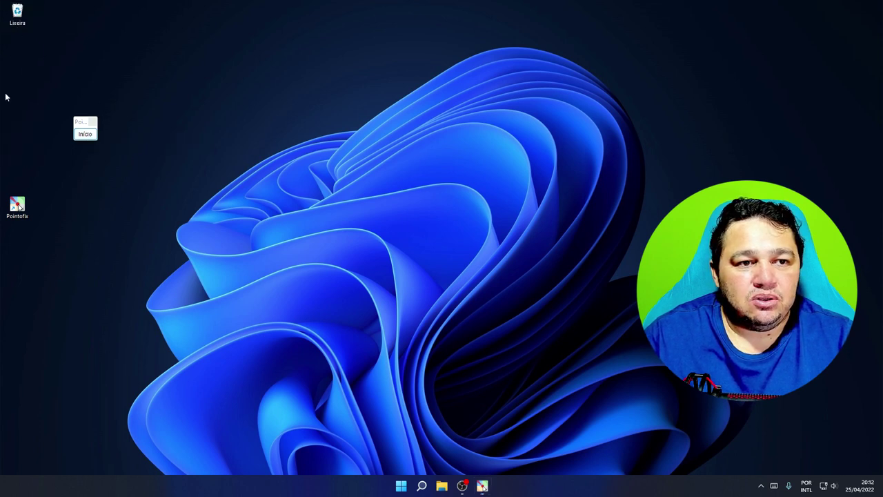
# Show the Pointofix drawing toolbar, move it closer to the desktop icons, and close the program
pyautogui.click(85, 133)
pyautogui.moveTo(81, 123); pyautogui.dragTo(50, 132)
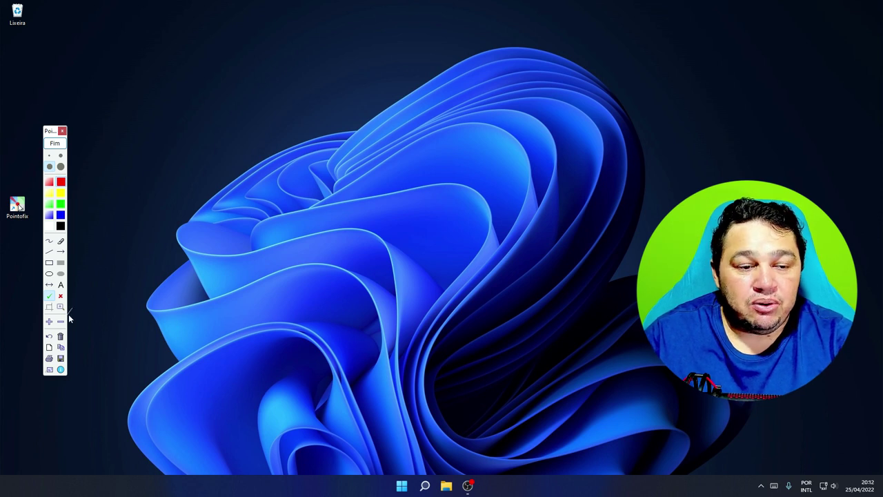
pyautogui.click(62, 131)
# Launch Pointofix from its desktop shortcut, place its small window just above the shortcut, and start drawing mode
pyautogui.rightClick(17, 204)
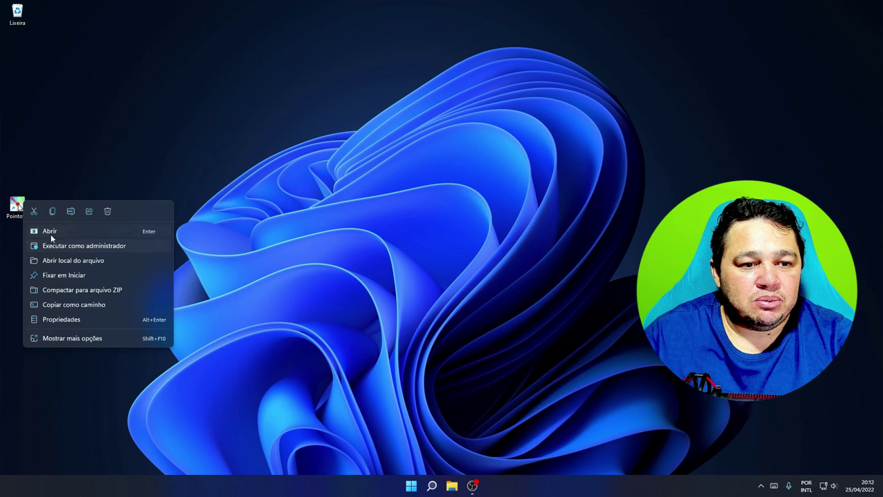
pyautogui.click(50, 234)
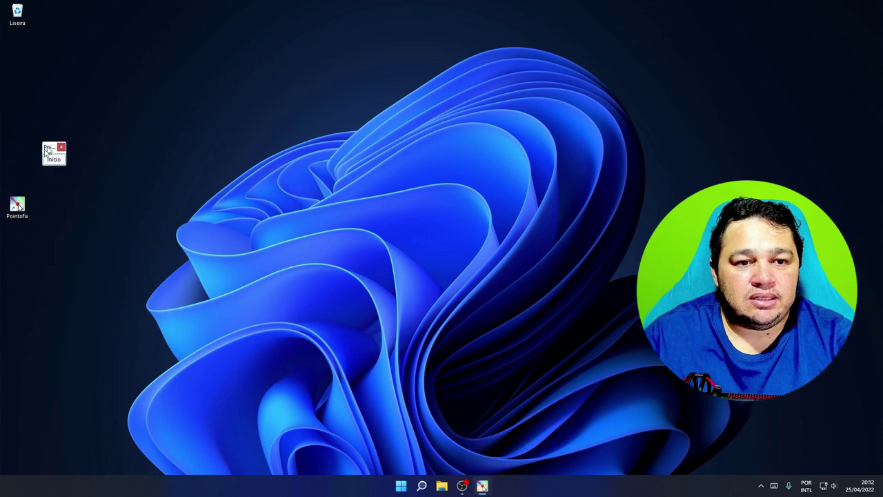
pyautogui.moveTo(55, 139); pyautogui.dragTo(48, 149)
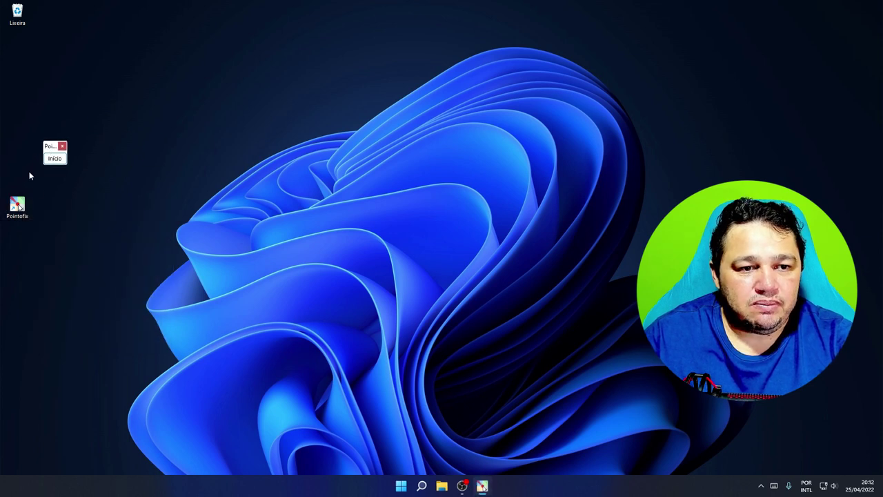
pyautogui.click(55, 159)
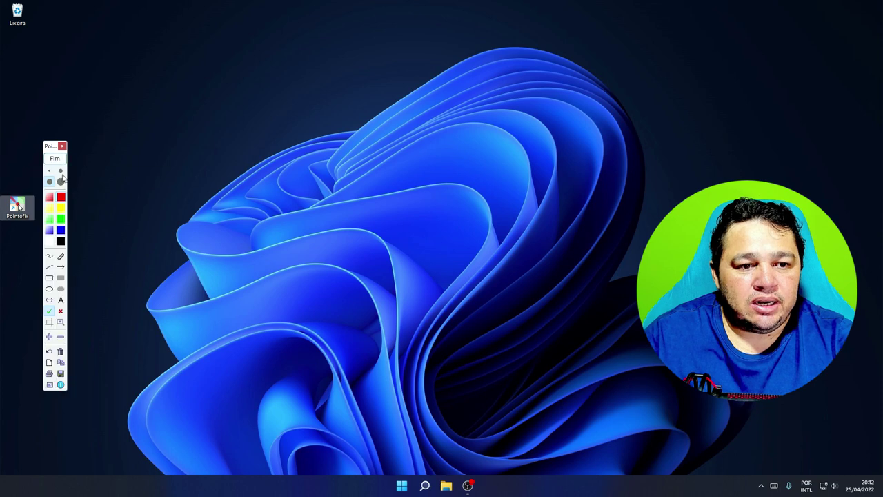
pyautogui.click(61, 160)
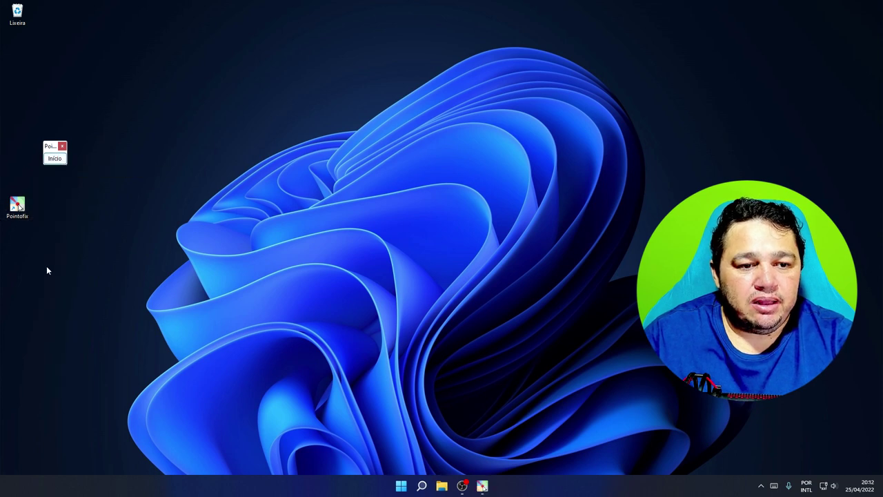
pyautogui.click(55, 158)
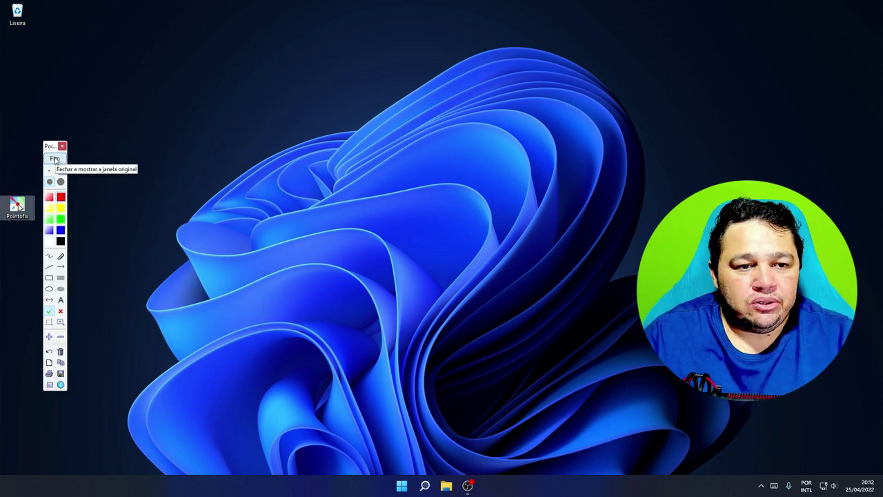
# Open the Pointofix information window and its settings (Configurações) to examine the available options
pyautogui.rightClick(55, 160)
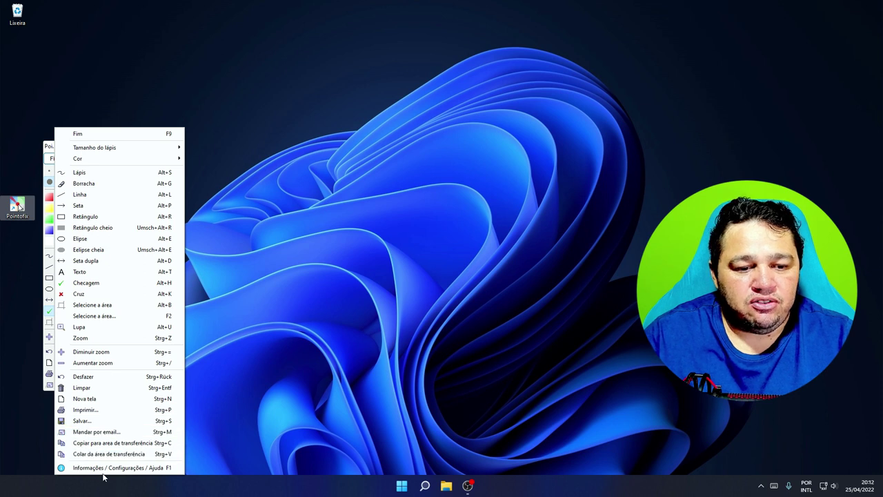
pyautogui.click(158, 469)
pyautogui.moveTo(471, 110); pyautogui.dragTo(333, 119)
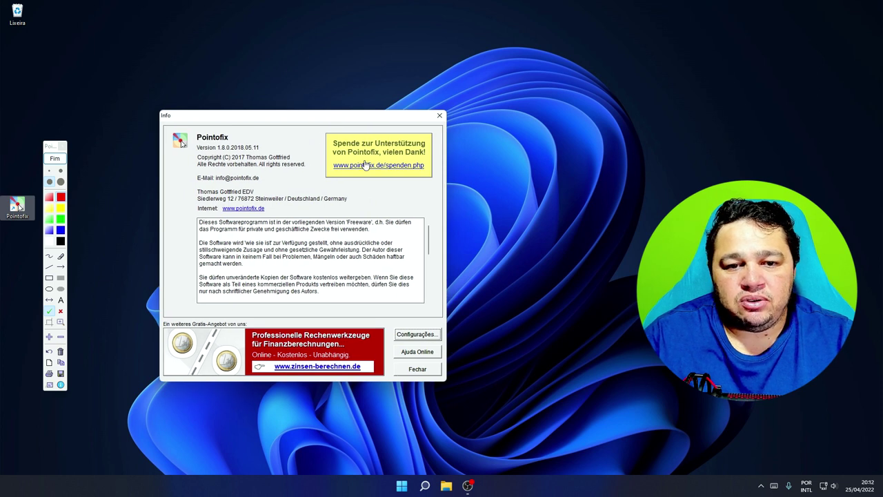
pyautogui.click(415, 334)
pyautogui.moveTo(475, 140); pyautogui.dragTo(379, 147)
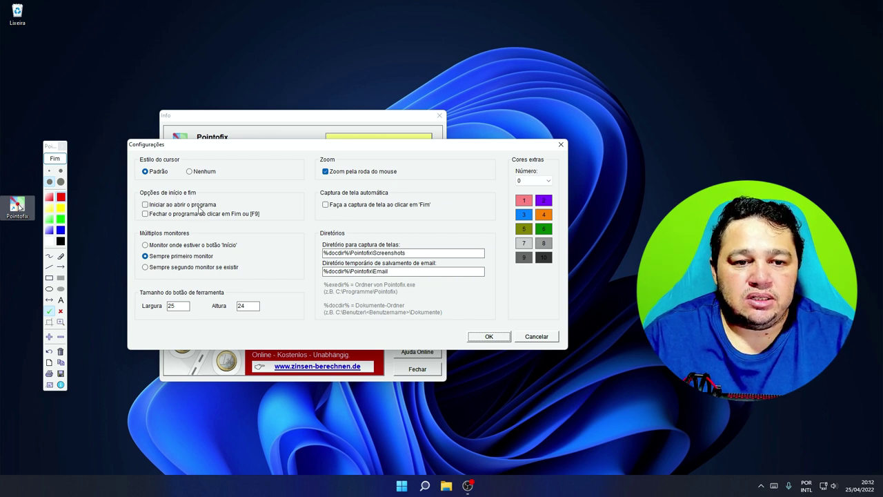
# Switch Múltiplos monitores to the monitor with the Início button and back to Sempre primeiro monitor, then save and close the information window
pyautogui.click(146, 246)
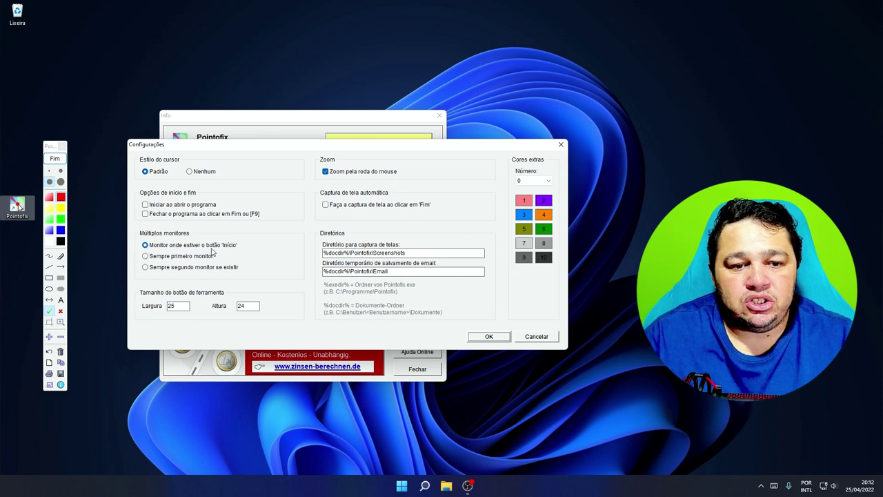
pyautogui.click(147, 258)
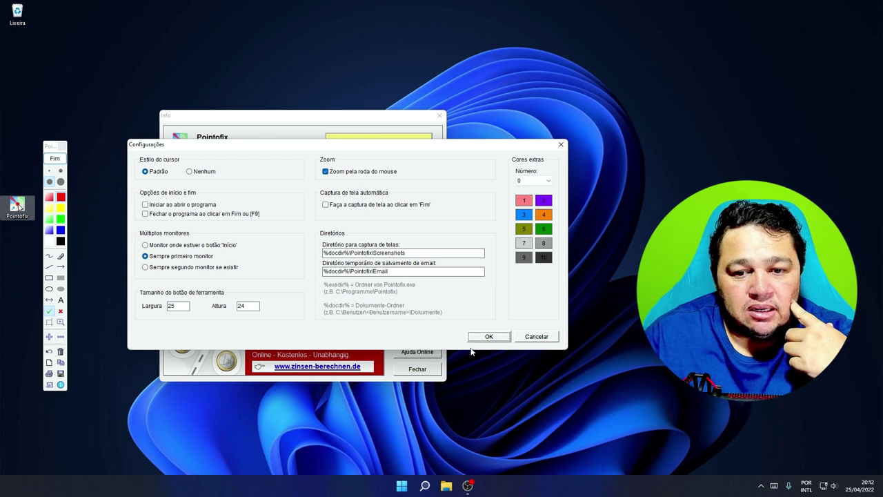
pyautogui.click(488, 336)
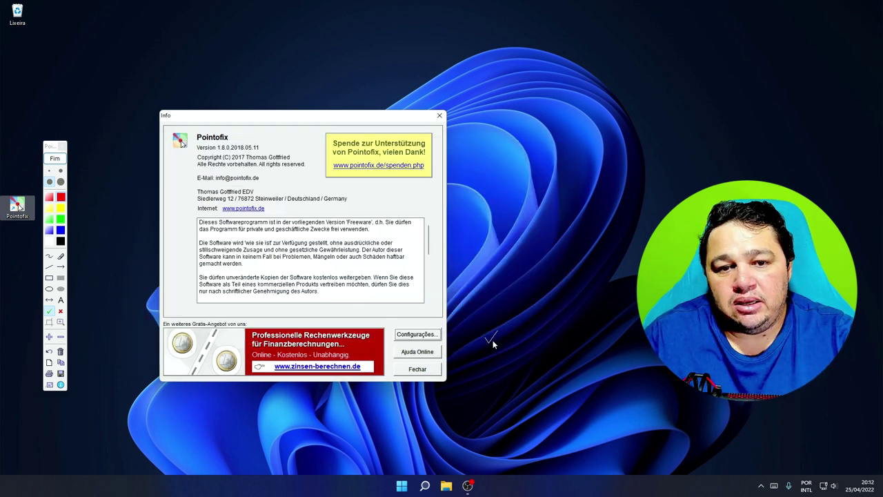
pyautogui.click(438, 116)
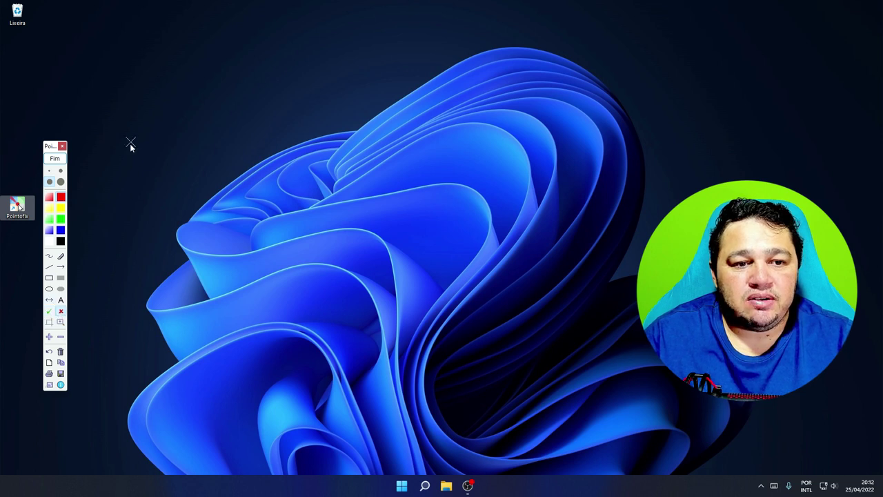
# Draw four blue freehand lines, one in each pencil size from smallest to largest, and a white line in the largest size
pyautogui.click(61, 267)
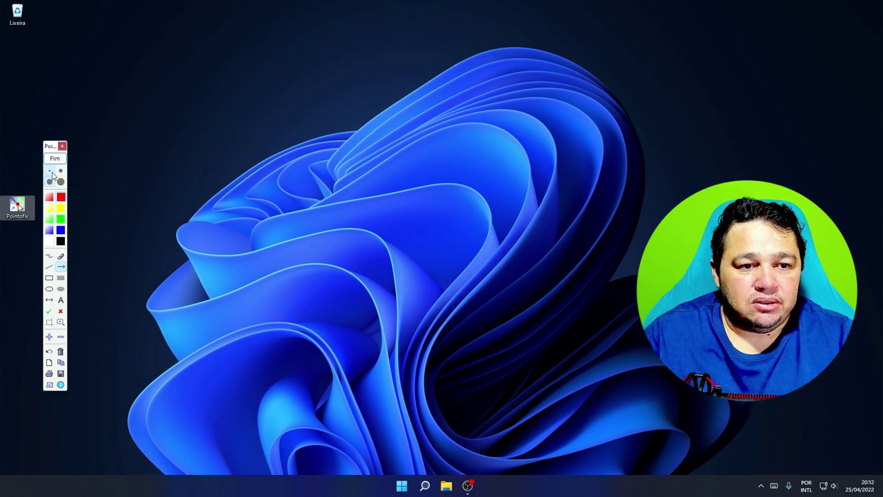
pyautogui.click(61, 172)
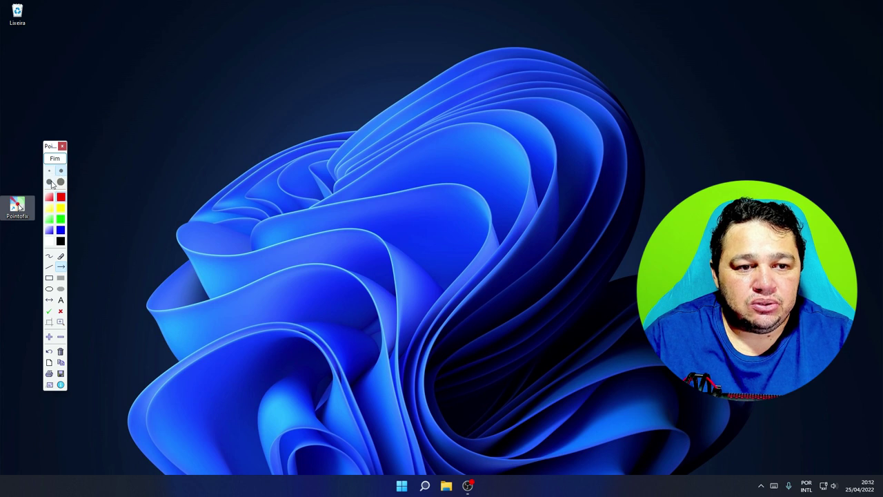
pyautogui.click(60, 181)
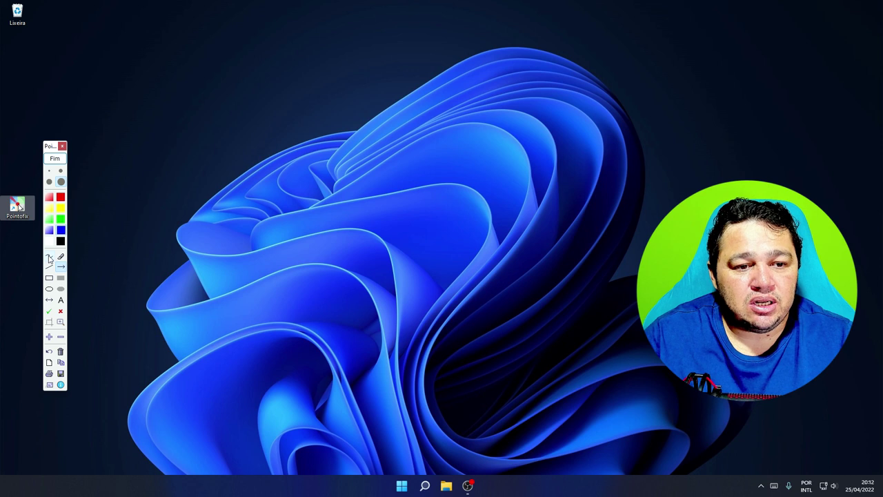
pyautogui.click(50, 171)
pyautogui.moveTo(131, 121); pyautogui.dragTo(278, 116)
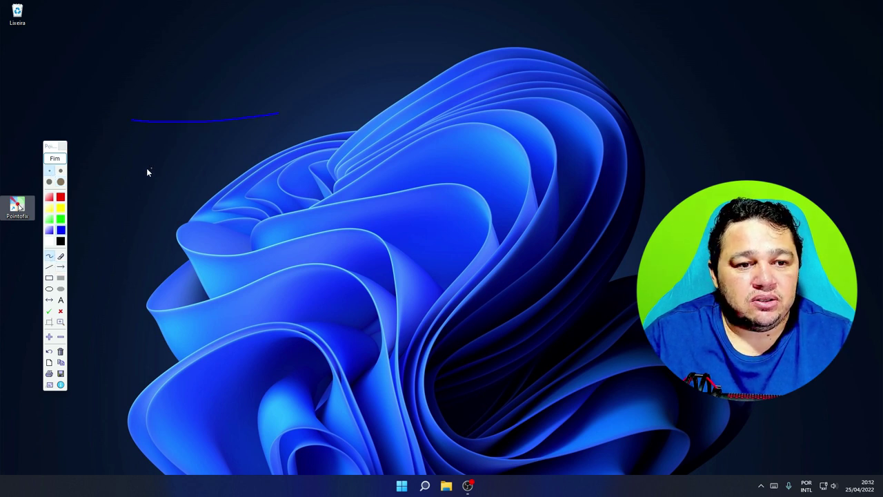
pyautogui.click(60, 171)
pyautogui.moveTo(143, 155); pyautogui.dragTo(226, 156)
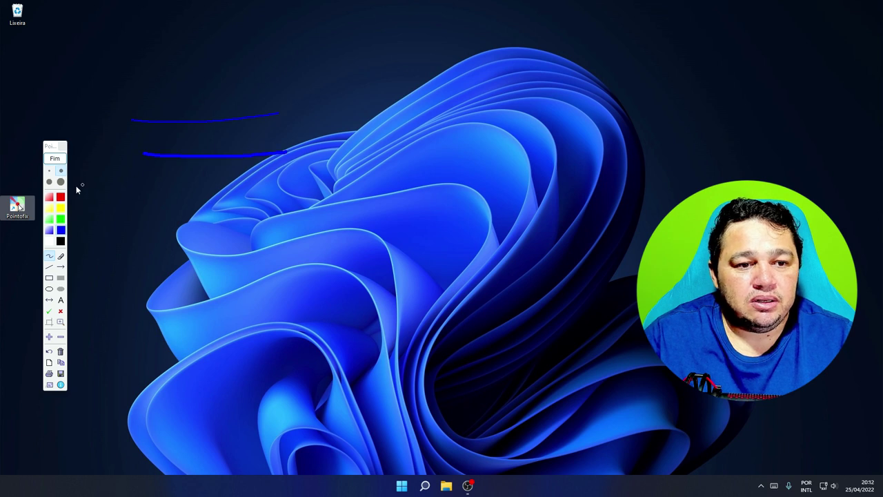
pyautogui.click(49, 182)
pyautogui.moveTo(123, 182); pyautogui.dragTo(283, 181)
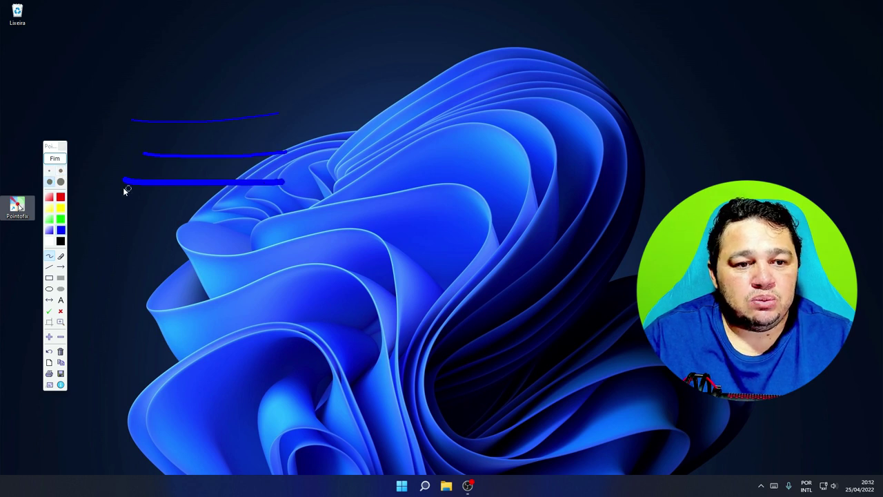
pyautogui.click(60, 182)
pyautogui.moveTo(107, 200); pyautogui.dragTo(279, 201)
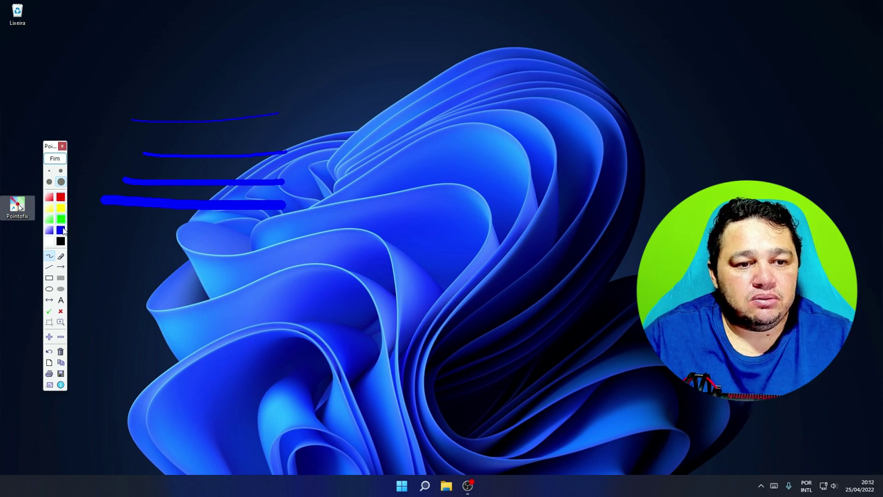
pyautogui.click(49, 241)
pyautogui.moveTo(83, 230); pyautogui.dragTo(263, 237)
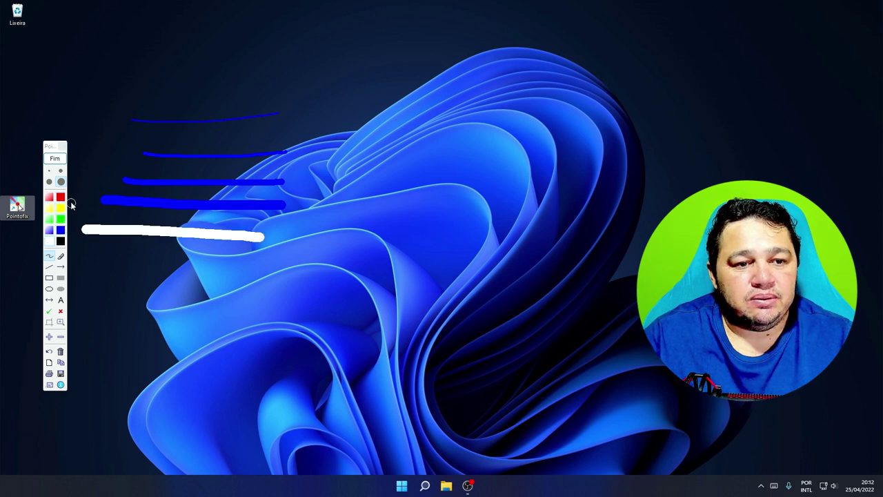
# Erase all the freehand lines with the Eraser, using the smallest, the largest and the second-smallest size
pyautogui.click(49, 170)
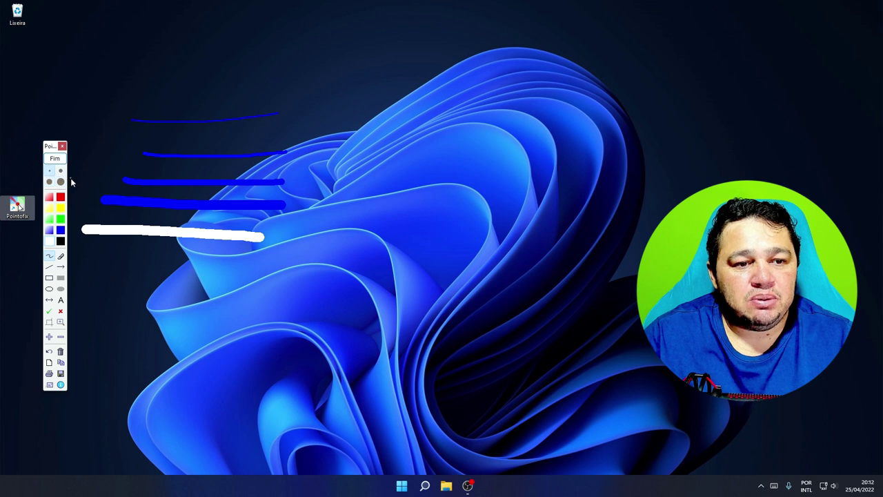
pyautogui.click(60, 257)
pyautogui.moveTo(114, 122)
pyautogui.mouseDown()
pyautogui.moveTo(236, 121)
pyautogui.moveTo(276, 113)
pyautogui.mouseUp()
pyautogui.moveTo(177, 159); pyautogui.dragTo(135, 183)
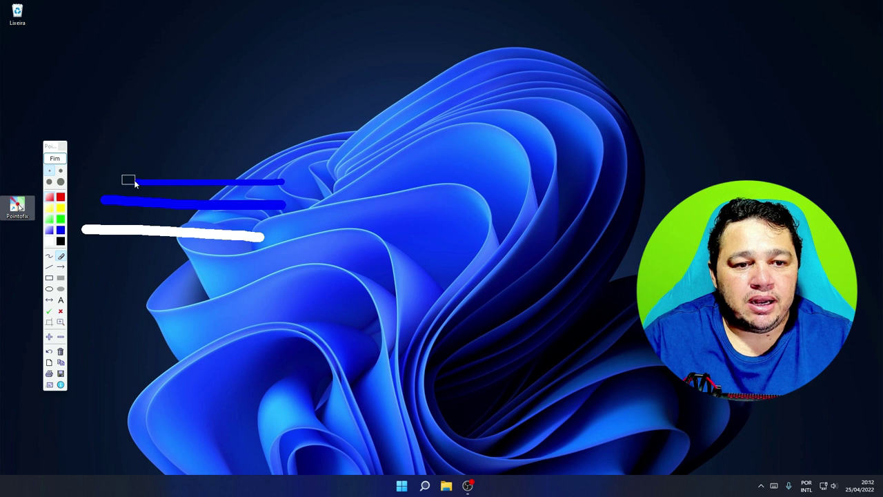
pyautogui.click(60, 182)
pyautogui.moveTo(118, 180)
pyautogui.mouseDown()
pyautogui.moveTo(287, 189)
pyautogui.moveTo(190, 220)
pyautogui.mouseUp()
pyautogui.click(61, 170)
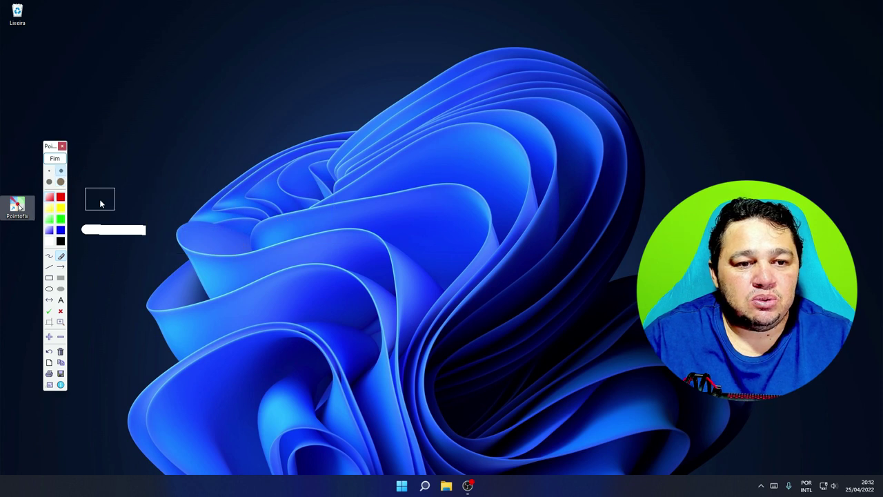
pyautogui.moveTo(98, 200); pyautogui.dragTo(161, 225)
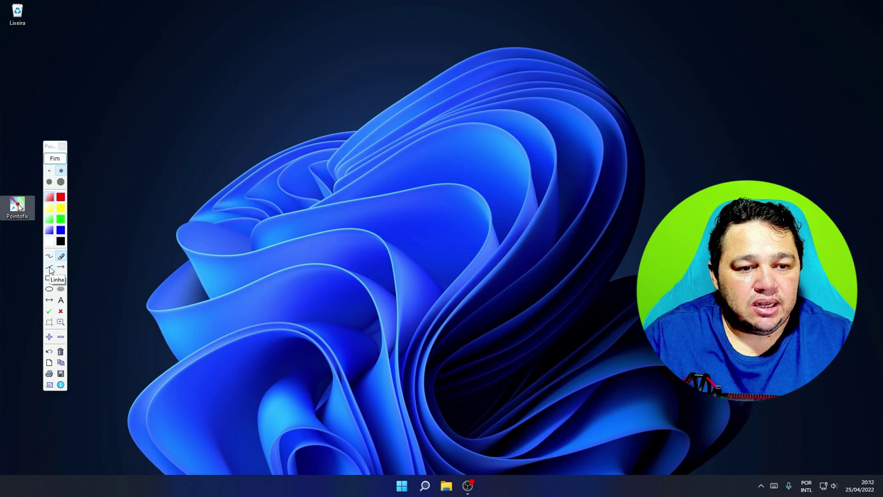
# Draw two red, one yellow and one green slanted straight line across the upper part of the desktop
pyautogui.click(49, 270)
pyautogui.moveTo(124, 150)
pyautogui.mouseDown()
pyautogui.moveTo(358, 142)
pyautogui.moveTo(402, 129)
pyautogui.moveTo(427, 90)
pyautogui.mouseUp()
pyautogui.moveTo(302, 173); pyautogui.dragTo(428, 142)
pyautogui.click(61, 208)
pyautogui.moveTo(96, 240)
pyautogui.mouseDown()
pyautogui.moveTo(256, 222)
pyautogui.moveTo(386, 193)
pyautogui.mouseUp()
pyautogui.click(59, 221)
pyautogui.moveTo(121, 169); pyautogui.dragTo(381, 132)
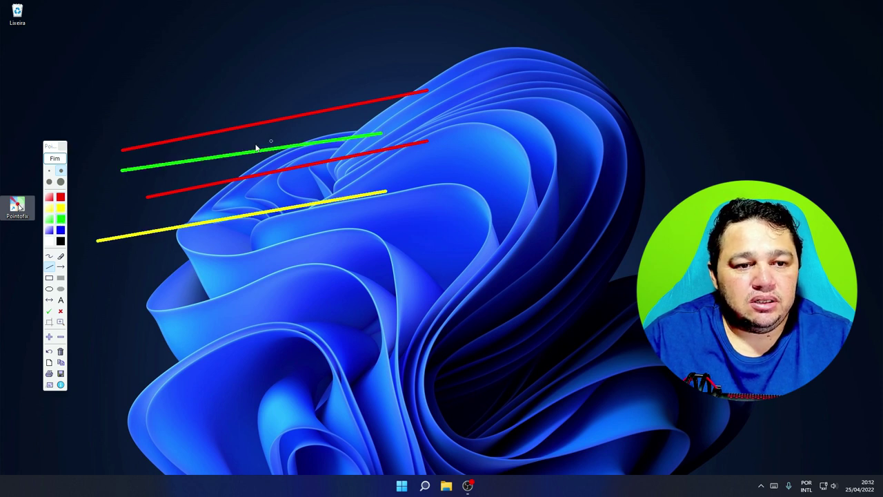
# Undo the green line and clear all the remaining straight lines
pyautogui.click(49, 353)
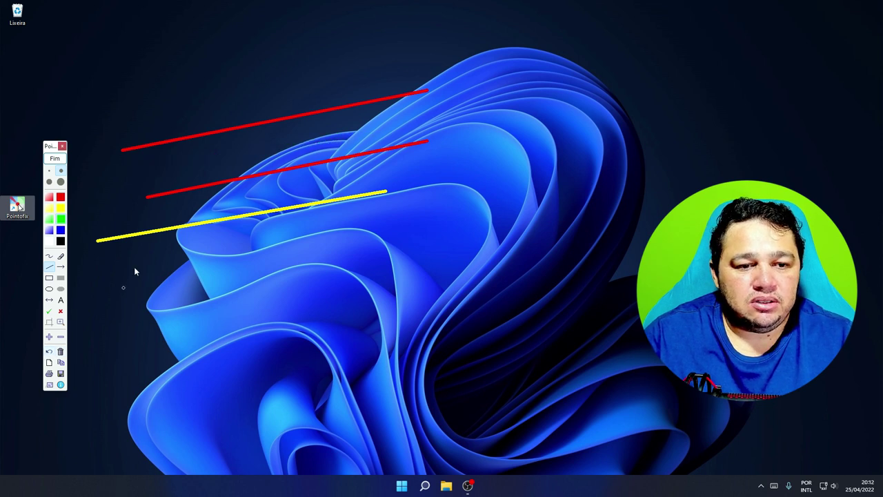
pyautogui.click(60, 352)
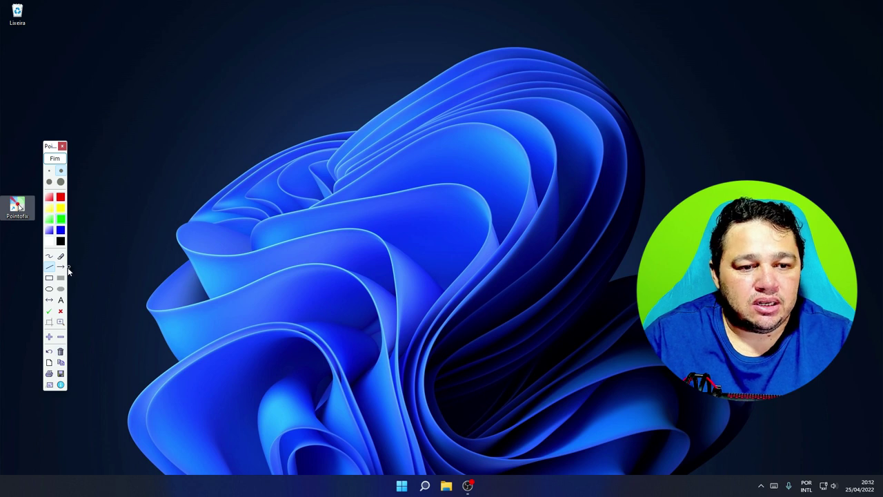
# Draw one green, three red and one blue arrow, using three different thicknesses, and clear them all from the screen
pyautogui.moveTo(121, 175); pyautogui.dragTo(283, 136)
pyautogui.click(60, 197)
pyautogui.moveTo(138, 210); pyautogui.dragTo(273, 185)
pyautogui.click(60, 181)
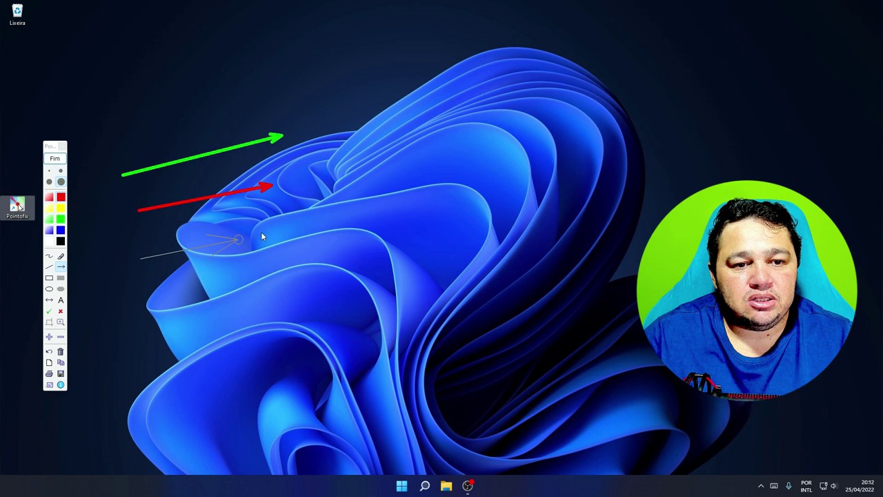
pyautogui.moveTo(262, 237); pyautogui.dragTo(302, 218)
pyautogui.click(49, 181)
pyautogui.moveTo(143, 284); pyautogui.dragTo(353, 241)
pyautogui.click(60, 229)
pyautogui.moveTo(131, 314); pyautogui.dragTo(381, 257)
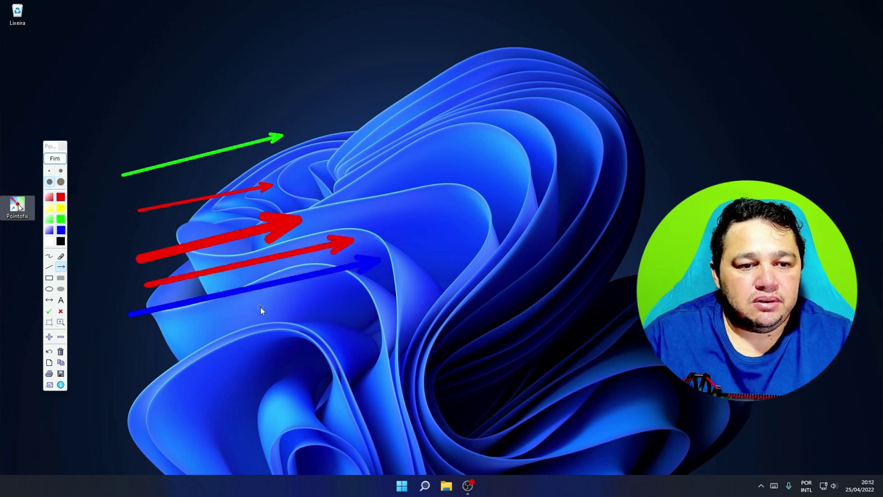
pyautogui.click(60, 352)
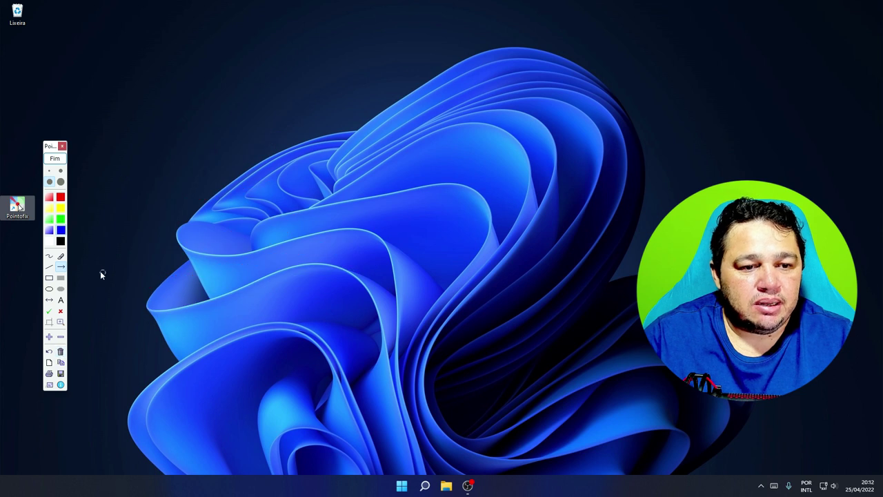
# Draw a red rectangle outline in the thinnest size and a green one in the thickest size inside it
pyautogui.click(49, 279)
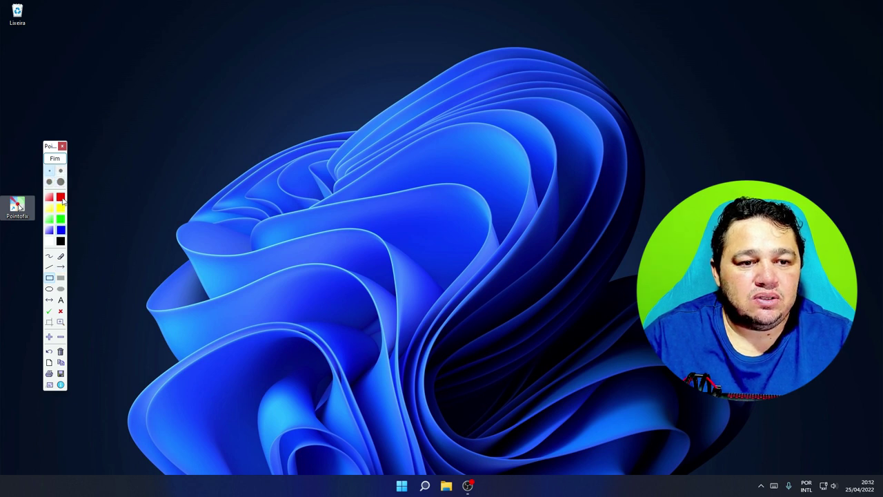
pyautogui.moveTo(95, 100)
pyautogui.mouseDown()
pyautogui.moveTo(114, 166)
pyautogui.moveTo(358, 183)
pyautogui.moveTo(388, 232)
pyautogui.mouseUp()
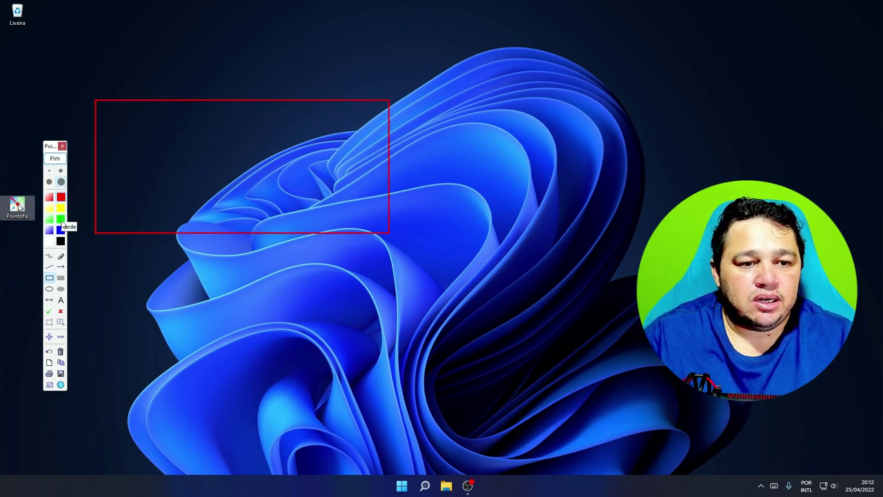
pyautogui.moveTo(104, 112); pyautogui.dragTo(378, 220)
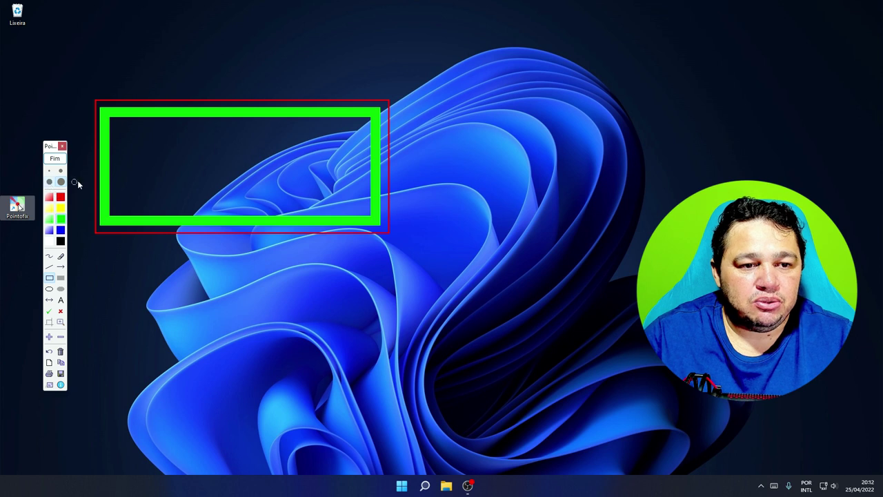
# Draw a translucent blue rectangle outline inside the green one and clear all the rectangles from the screen
pyautogui.click(49, 230)
pyautogui.moveTo(120, 127); pyautogui.dragTo(357, 201)
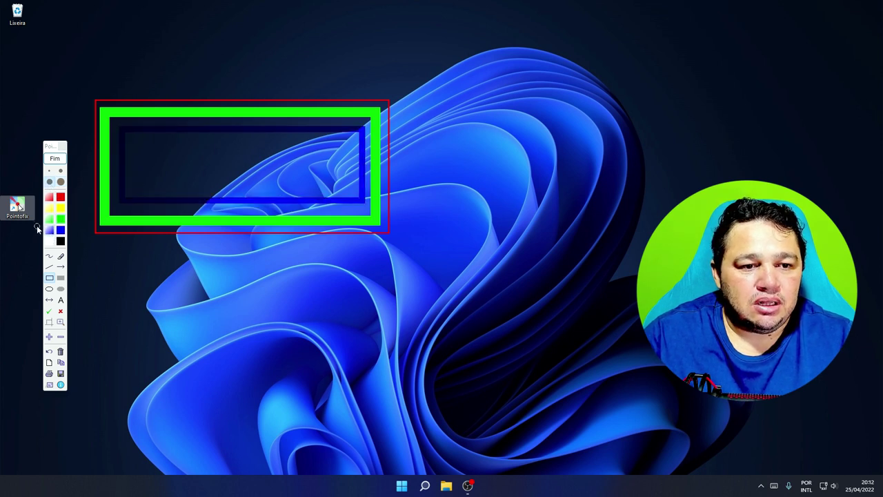
pyautogui.click(61, 351)
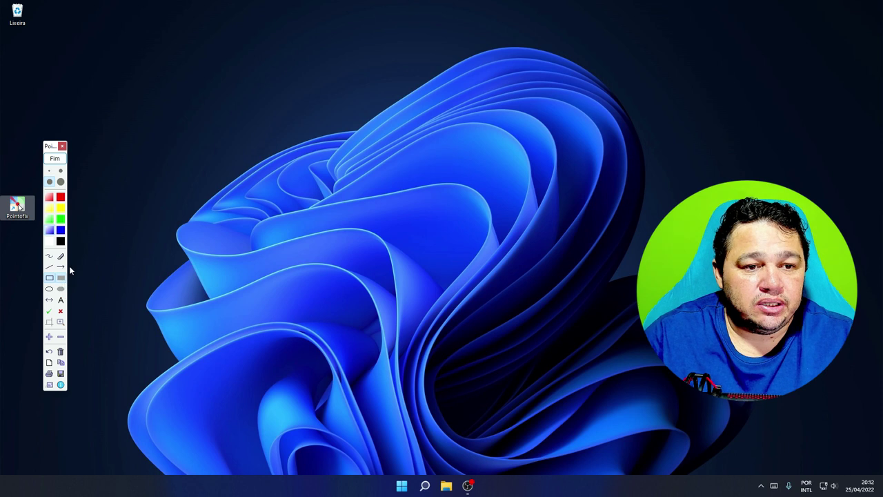
# Draw nested filled rectangles in red, green, black and white, each inside the previous one, and clear them all
pyautogui.moveTo(127, 118)
pyautogui.mouseDown()
pyautogui.moveTo(387, 273)
pyautogui.moveTo(460, 266)
pyautogui.mouseUp()
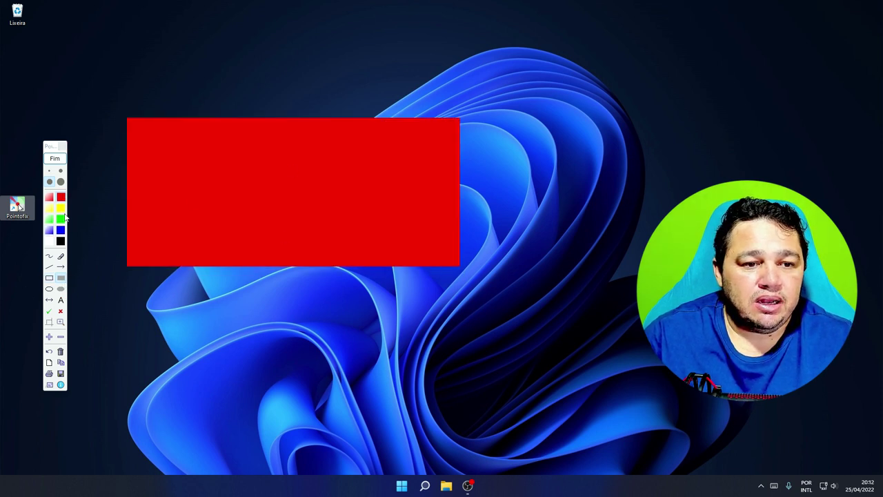
pyautogui.click(48, 170)
pyautogui.moveTo(138, 135); pyautogui.dragTo(433, 239)
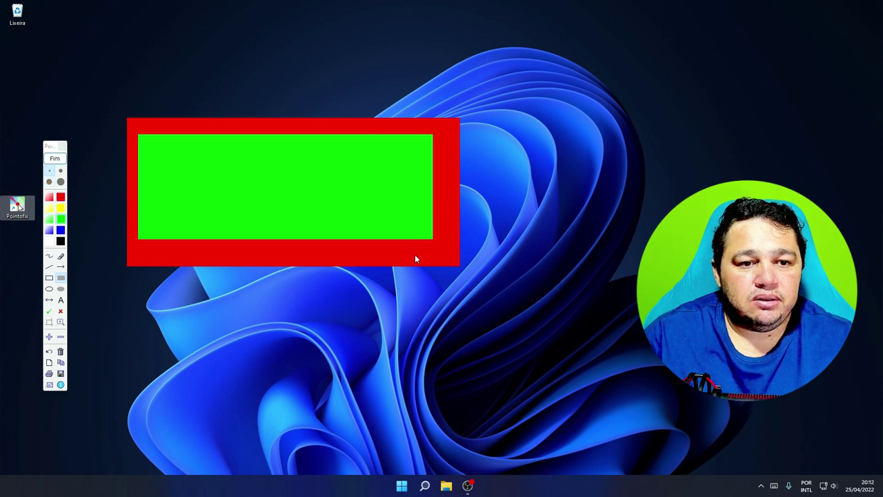
pyautogui.click(61, 182)
pyautogui.moveTo(173, 149); pyautogui.dragTo(386, 215)
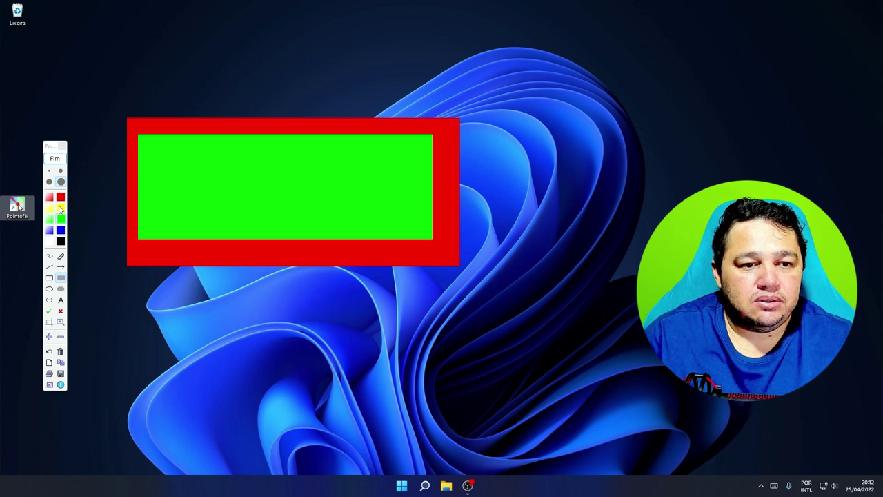
pyautogui.click(61, 240)
pyautogui.moveTo(151, 147); pyautogui.dragTo(417, 227)
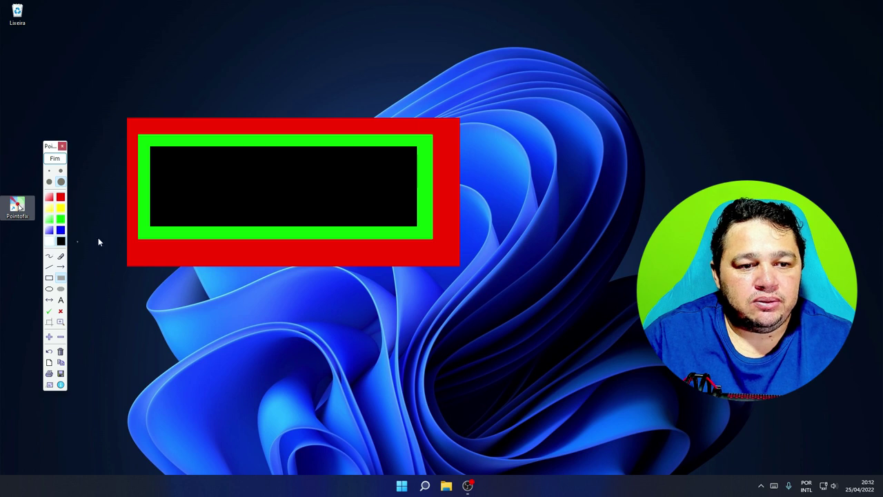
pyautogui.moveTo(158, 158); pyautogui.dragTo(404, 211)
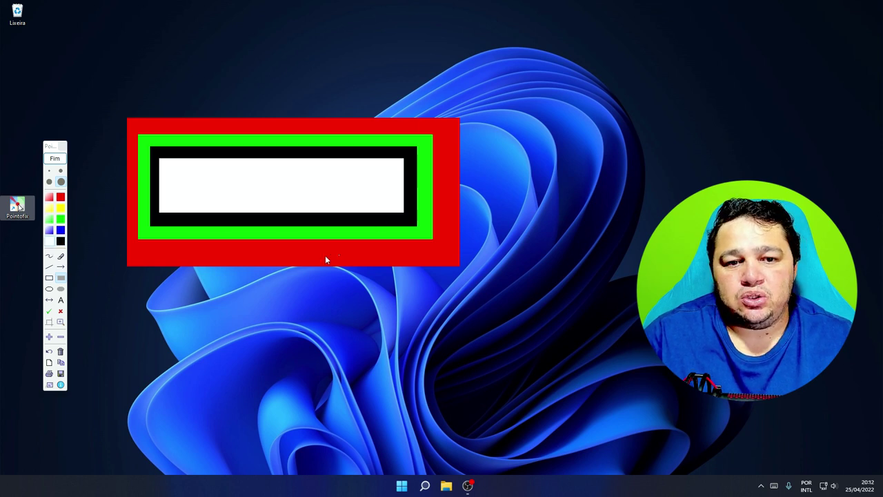
pyautogui.click(61, 352)
# Draw a large white ellipse outline in the thickest size and a smaller red circle outline inside it
pyautogui.click(49, 288)
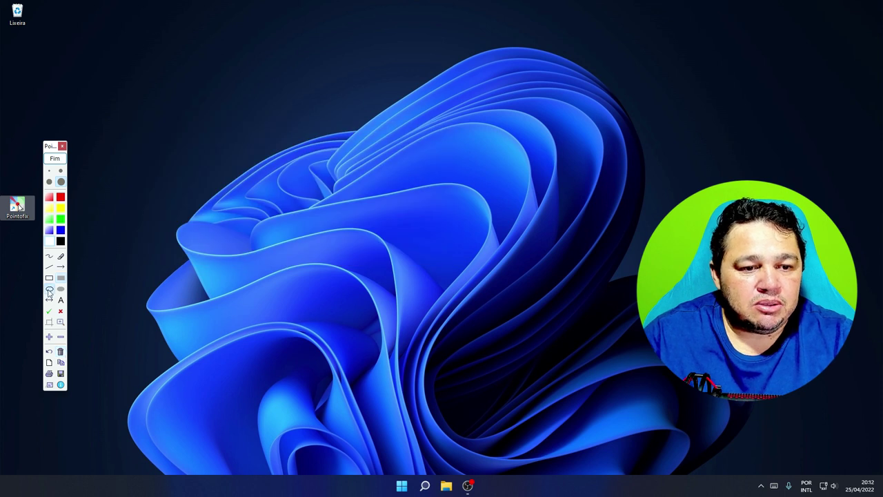
pyautogui.moveTo(114, 112); pyautogui.dragTo(525, 404)
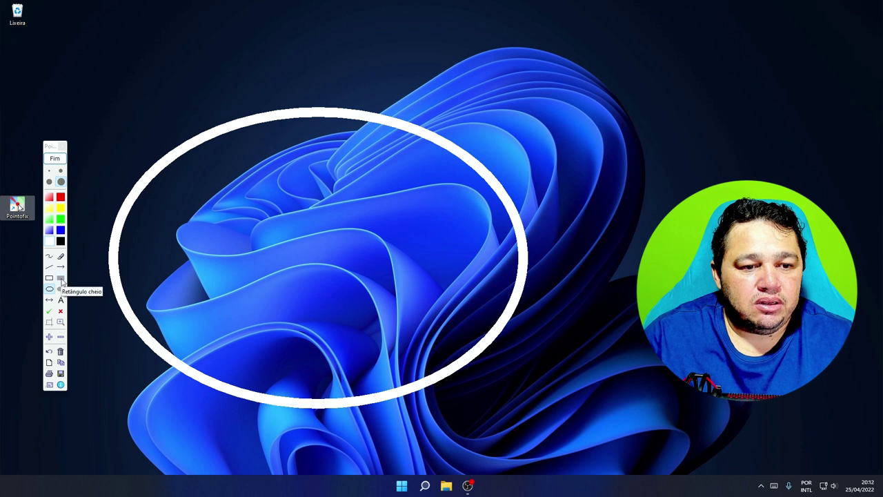
pyautogui.click(60, 199)
pyautogui.moveTo(195, 174); pyautogui.dragTo(383, 361)
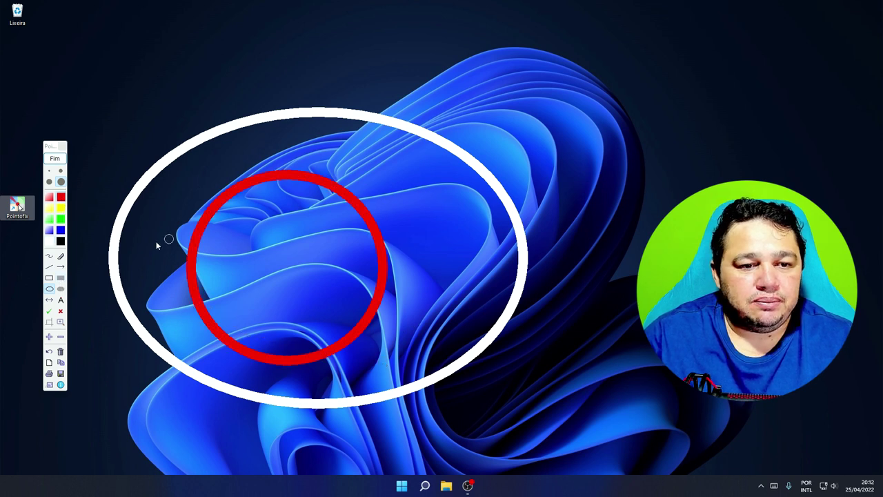
# Draw nested filled circles in red, blue and black inside the red circle outline, and clear the whole drawing
pyautogui.click(61, 300)
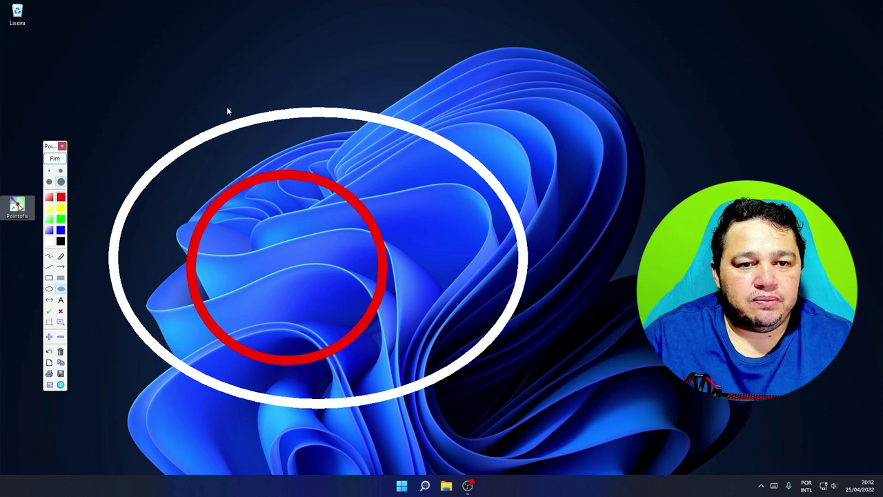
pyautogui.moveTo(236, 210)
pyautogui.mouseDown()
pyautogui.moveTo(242, 239)
pyautogui.moveTo(348, 320)
pyautogui.mouseUp()
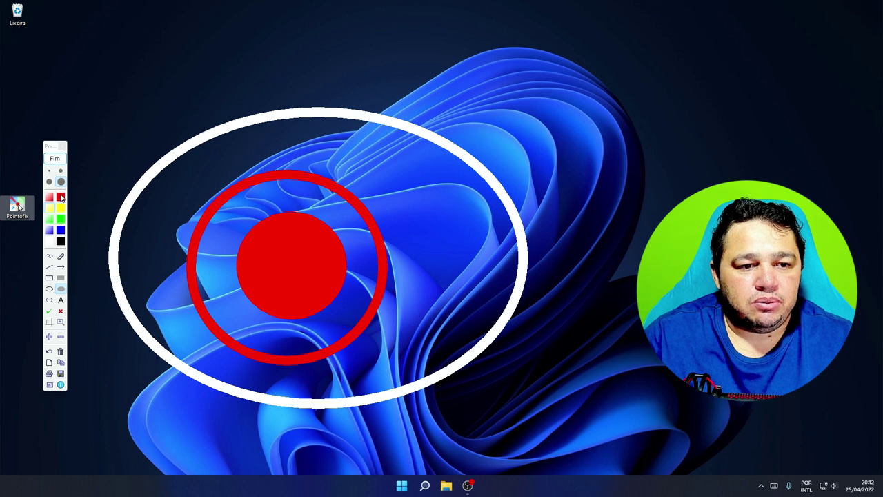
pyautogui.click(59, 231)
pyautogui.moveTo(262, 237); pyautogui.dragTo(317, 297)
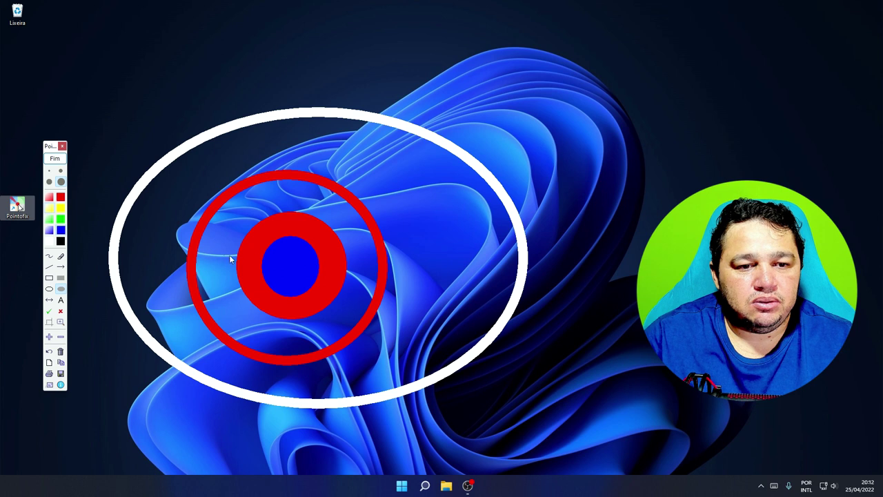
pyautogui.moveTo(304, 287); pyautogui.dragTo(304, 284)
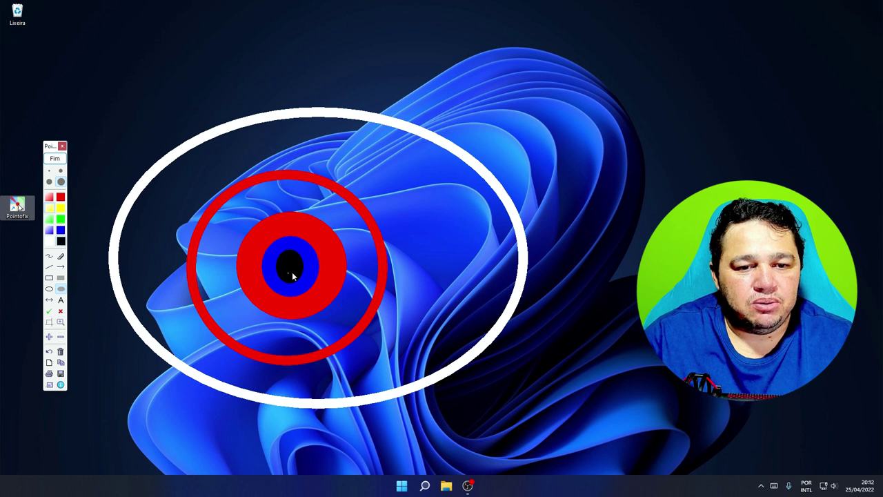
pyautogui.moveTo(288, 265); pyautogui.dragTo(290, 279)
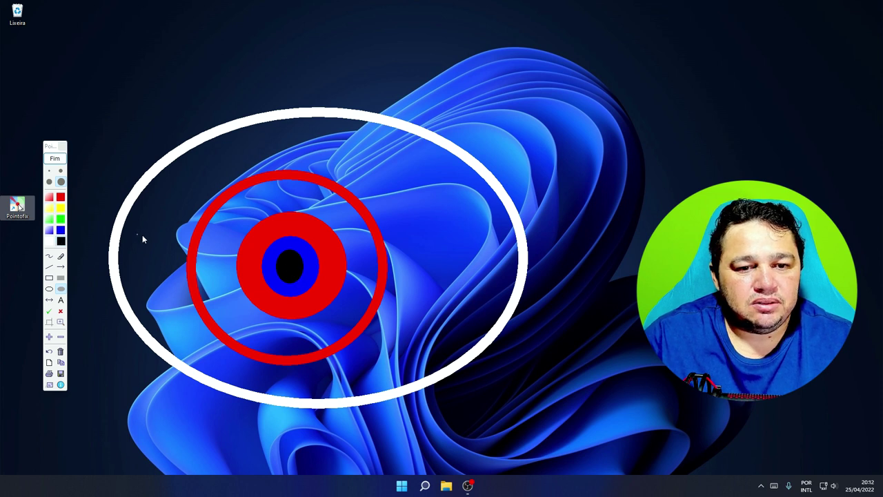
pyautogui.click(60, 352)
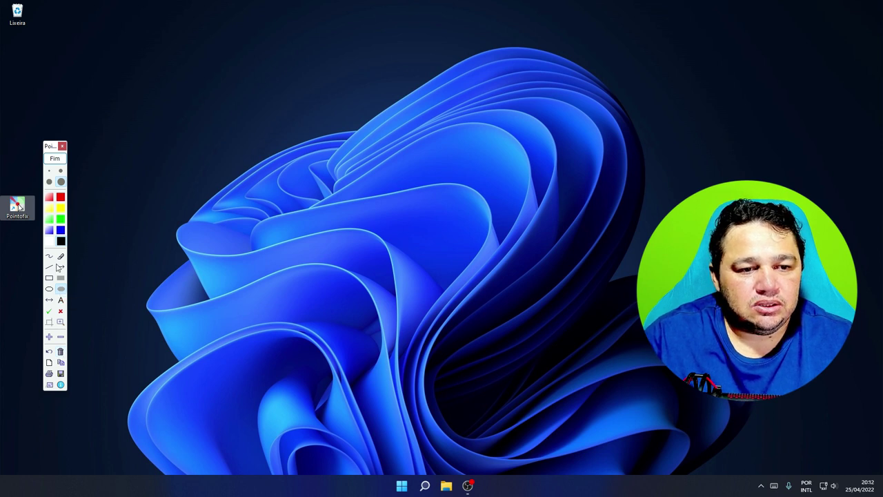
# Draw a translucent yellow and a translucent red filled circle, place a smaller solid circle of the same colour inside each, and clear them all
pyautogui.moveTo(143, 120); pyautogui.dragTo(361, 335)
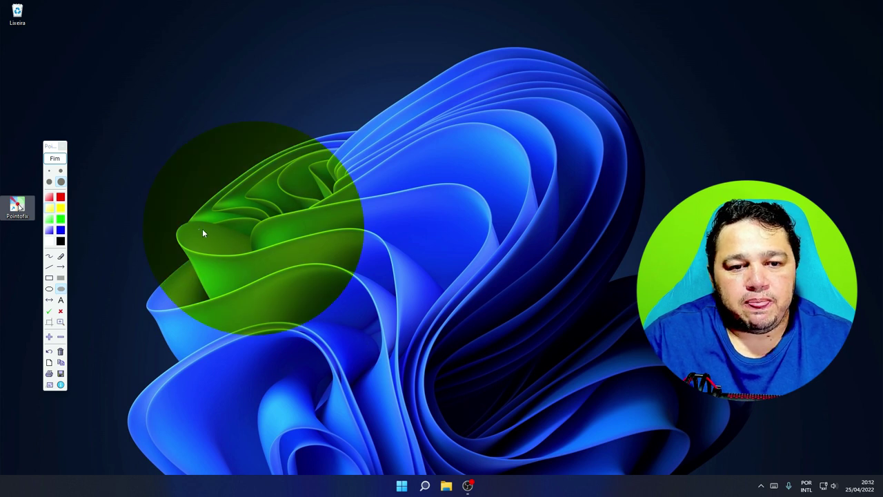
pyautogui.click(62, 210)
pyautogui.moveTo(180, 163)
pyautogui.mouseDown()
pyautogui.moveTo(280, 306)
pyautogui.moveTo(330, 307)
pyautogui.mouseUp()
pyautogui.click(49, 199)
pyautogui.moveTo(385, 110)
pyautogui.mouseDown()
pyautogui.moveTo(564, 311)
pyautogui.moveTo(590, 311)
pyautogui.mouseUp()
pyautogui.click(61, 197)
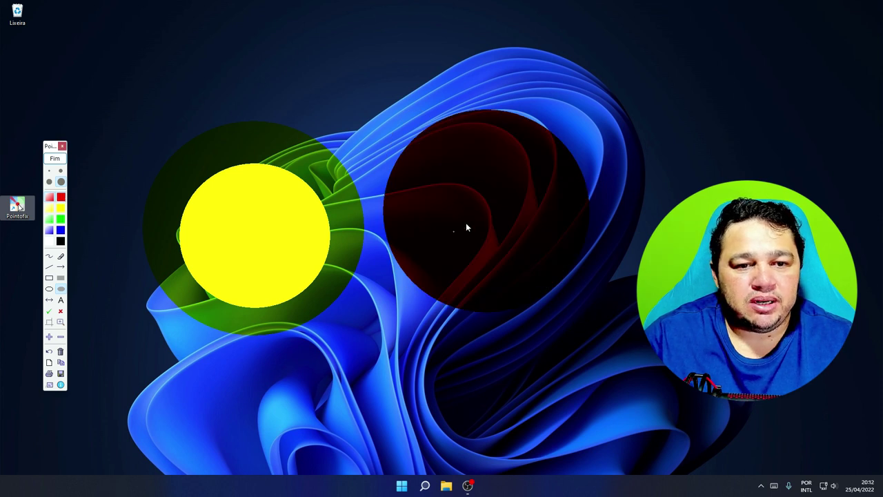
pyautogui.moveTo(423, 150); pyautogui.dragTo(569, 280)
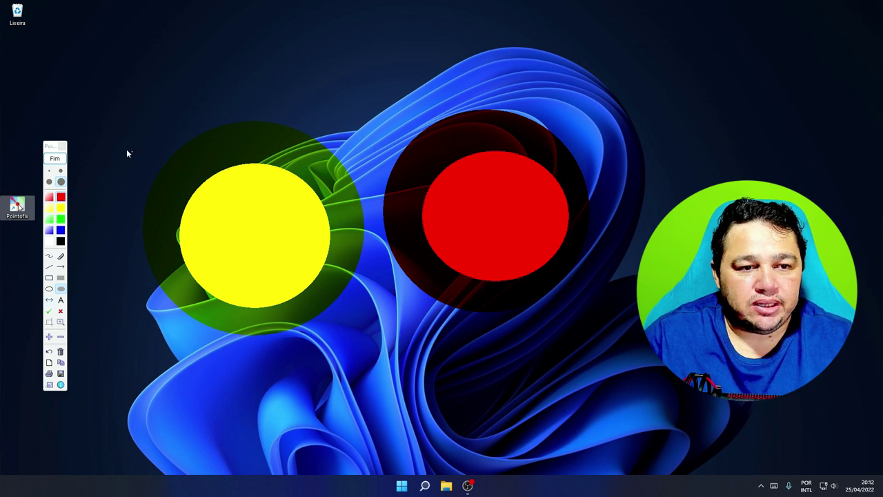
pyautogui.click(61, 352)
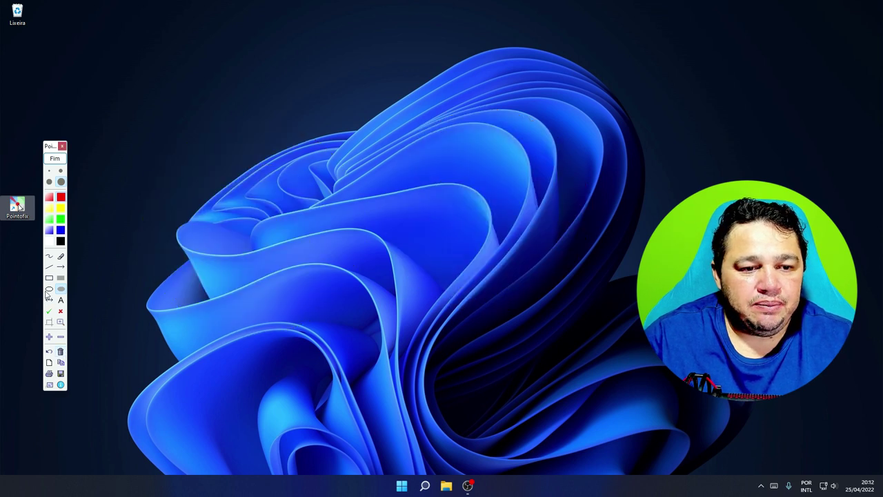
# Draw a thick red double-headed arrow across the upper part of the desktop and clear it
pyautogui.click(49, 300)
pyautogui.moveTo(120, 234); pyautogui.dragTo(385, 182)
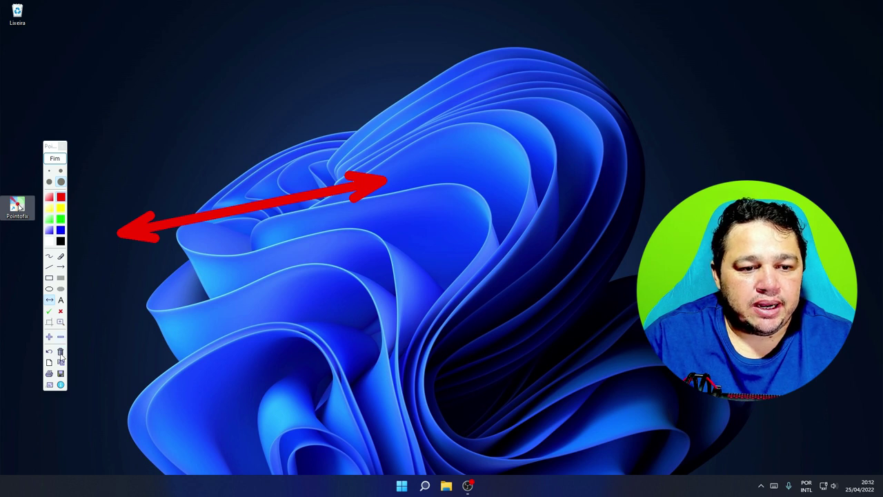
pyautogui.click(61, 353)
# Write the red text "fddgGFGFHG" above the wallpaper's flower shape and clear it from the screen
pyautogui.click(60, 300)
pyautogui.click(166, 238)
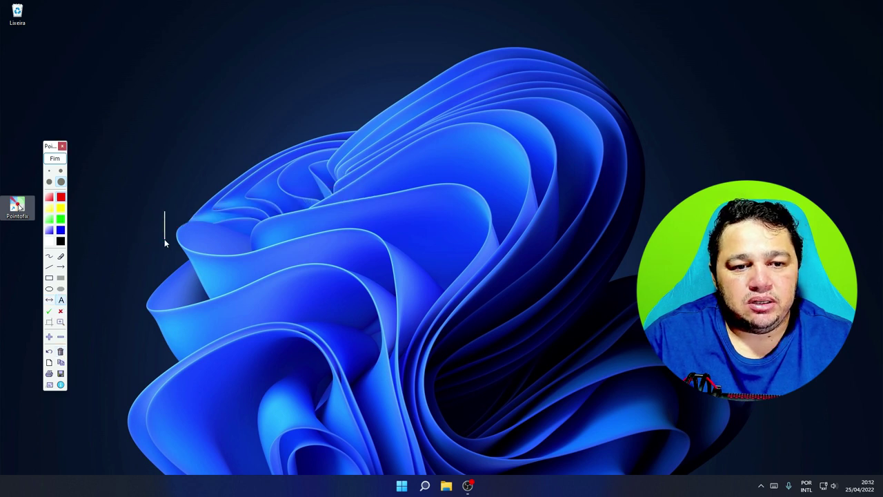
pyautogui.click(133, 129)
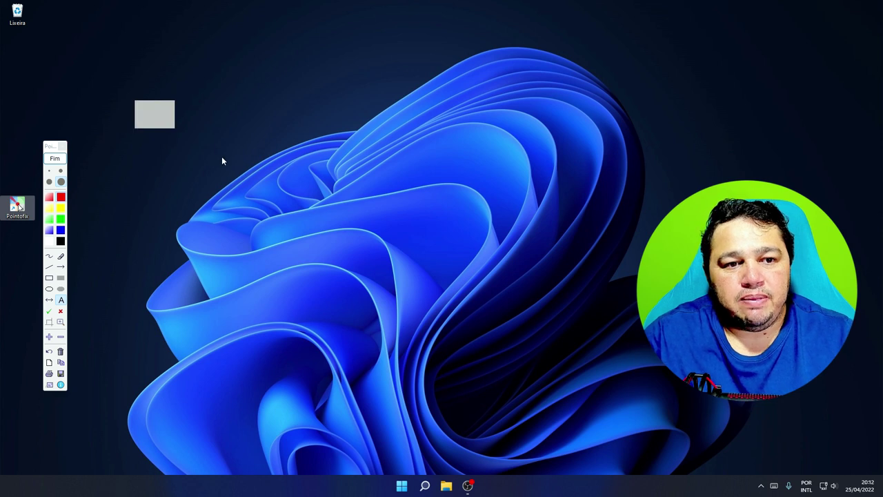
pyautogui.write('fddg')
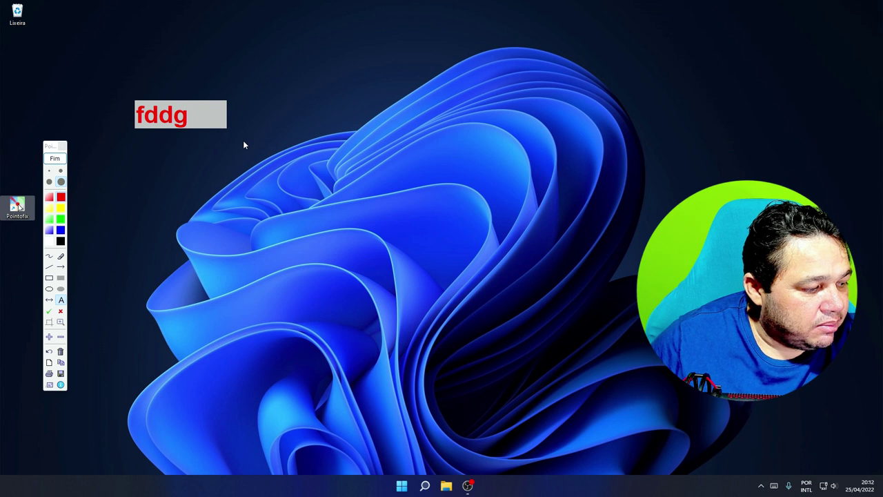
pyautogui.write('GFGFHG')
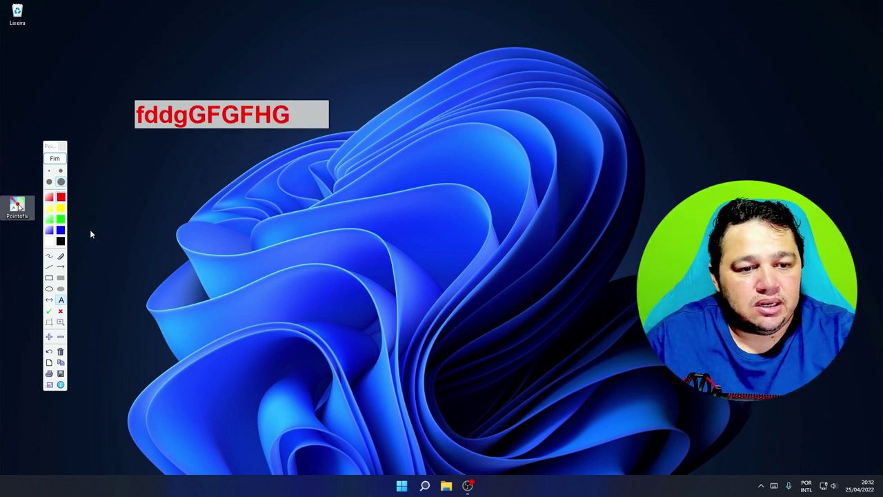
pyautogui.click(62, 352)
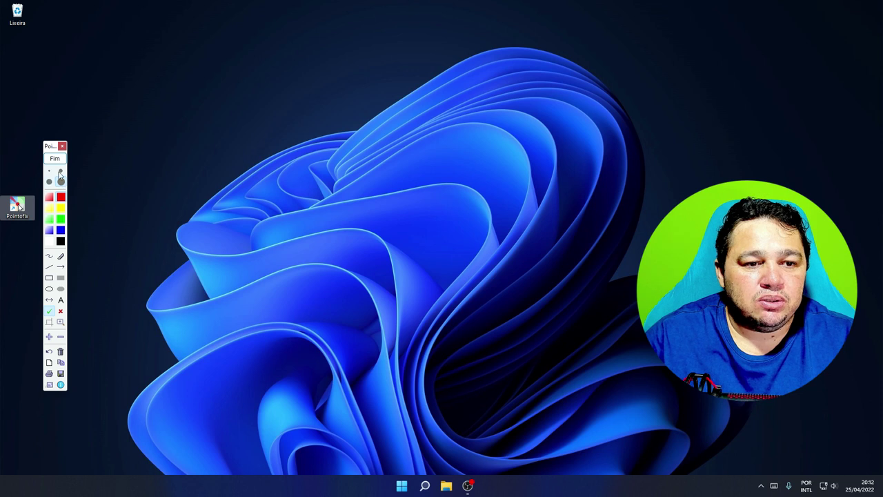
# Place a column of four green check marks, going from the smallest to the largest size
pyautogui.click(149, 63)
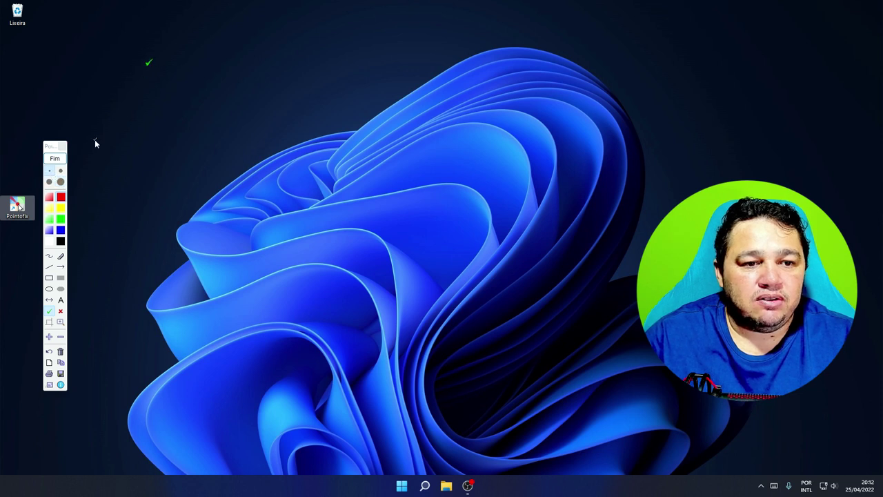
pyautogui.click(152, 78)
pyautogui.click(49, 181)
pyautogui.click(158, 97)
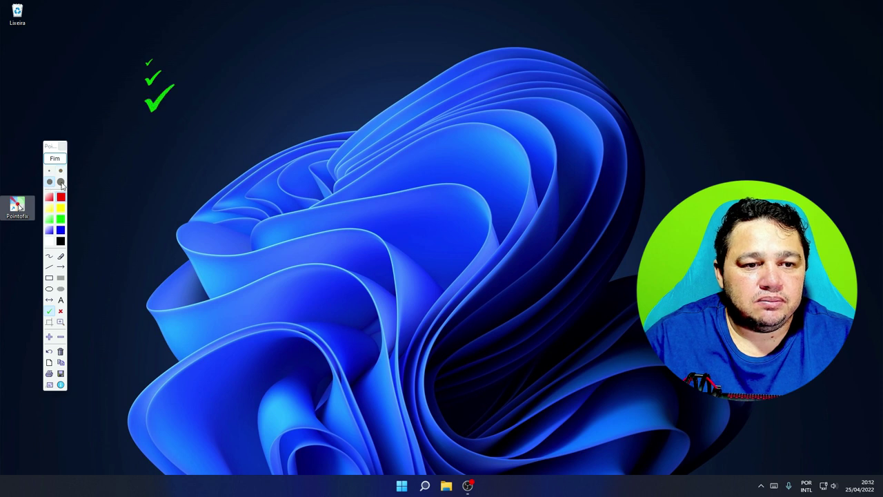
pyautogui.click(60, 181)
pyautogui.click(158, 132)
# Place red crosses below the check marks, going from the largest to the smallest size, and clear all the marks
pyautogui.click(61, 312)
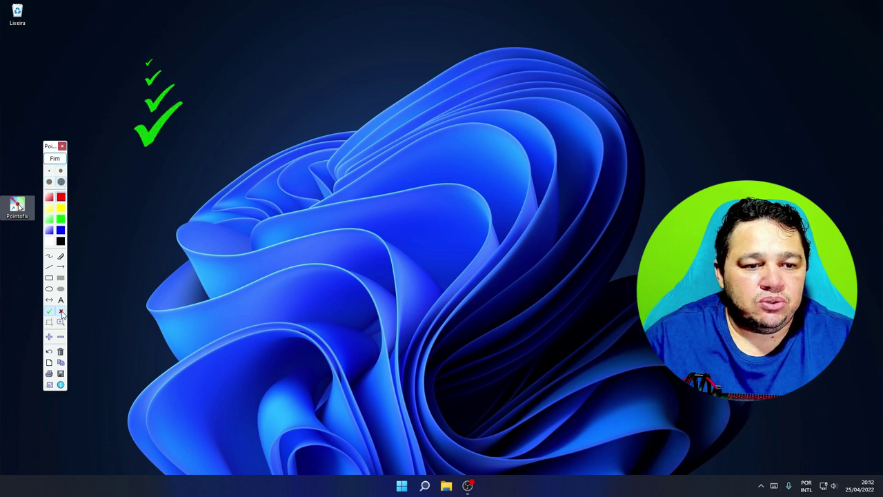
pyautogui.click(149, 178)
pyautogui.click(49, 182)
pyautogui.click(154, 219)
pyautogui.click(61, 170)
pyautogui.click(149, 254)
pyautogui.click(49, 170)
pyautogui.click(142, 290)
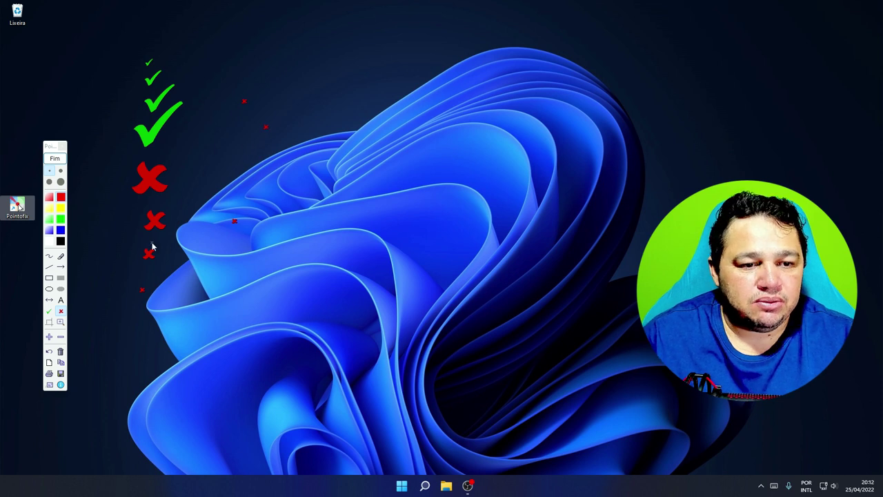
pyautogui.click(60, 352)
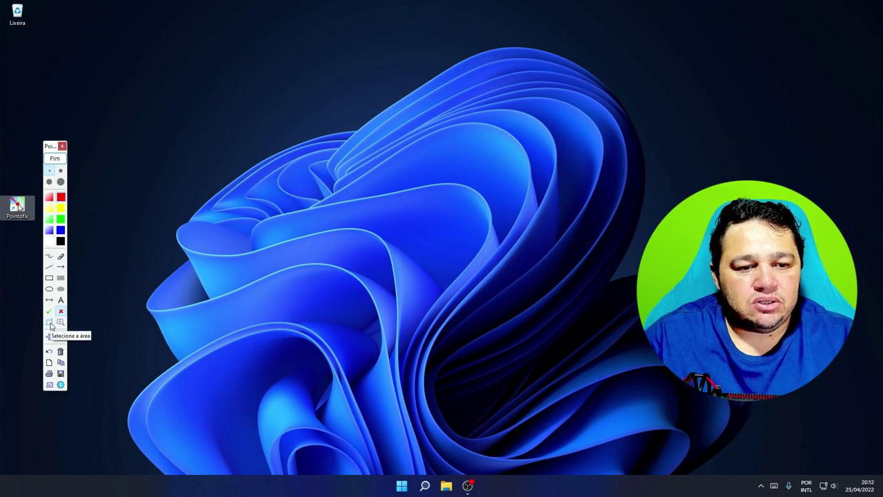
# Select an area of about 297 by 274 pixels around the Pointofix desktop shortcut and activate the zoom tool
pyautogui.click(50, 323)
pyautogui.moveTo(2, 131); pyautogui.dragTo(136, 253)
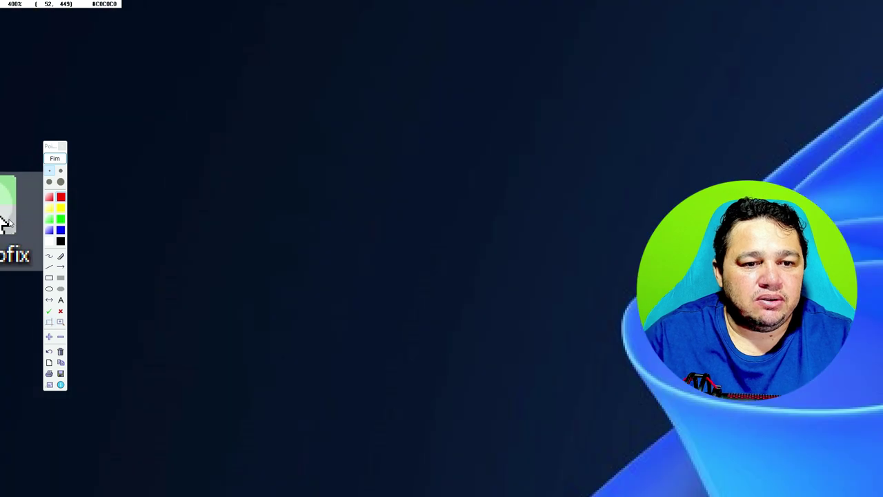
pyautogui.click(41, 210)
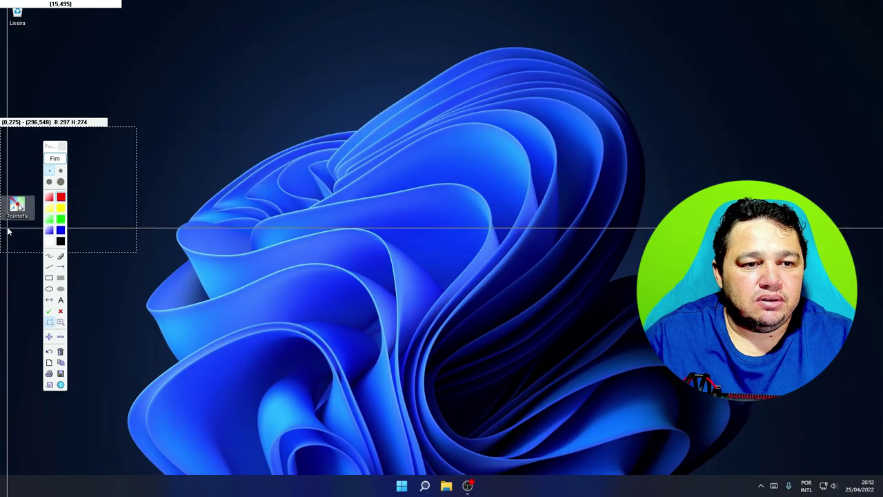
pyautogui.click(61, 322)
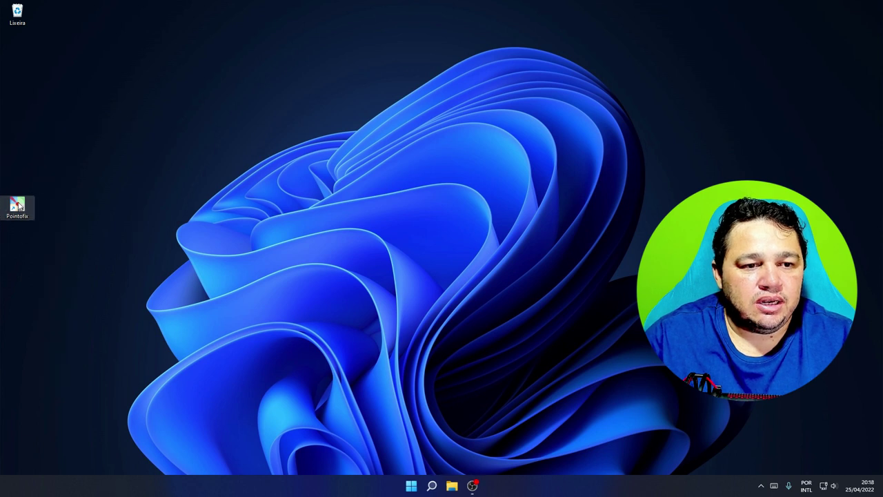
# Launch Pointofix again from its desktop shortcut
pyautogui.rightClick(19, 221)
pyautogui.click(38, 232)
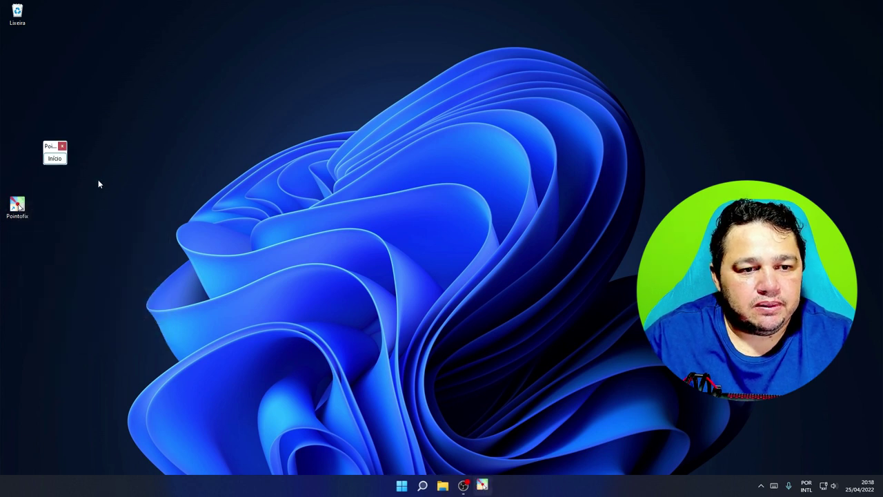
# Start annotation mode and inspect the desktop icons and wallpaper with the magnifier lens at 200% and 400%
pyautogui.click(57, 160)
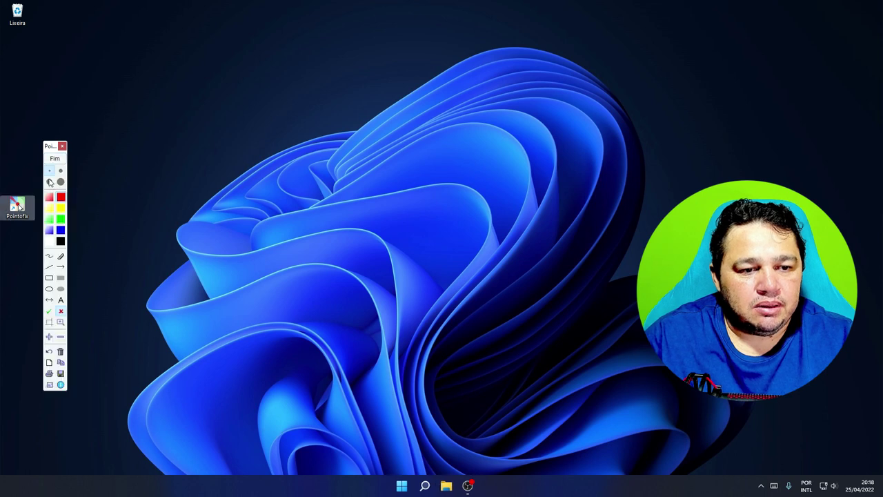
pyautogui.click(61, 324)
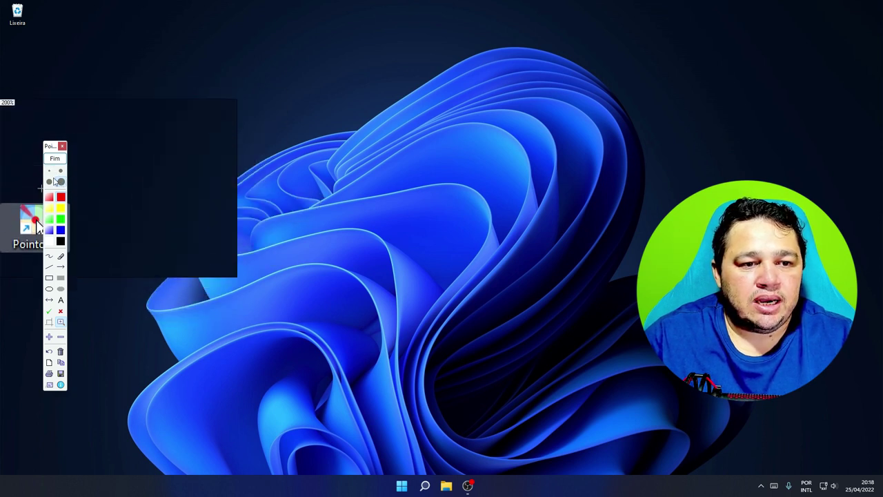
pyautogui.moveTo(50, 147); pyautogui.dragTo(316, 132)
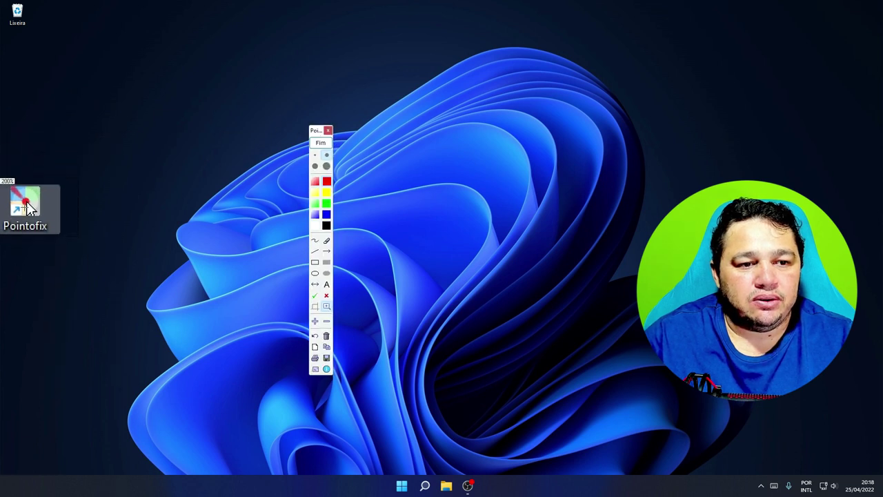
pyautogui.scroll(2, 4, 4)
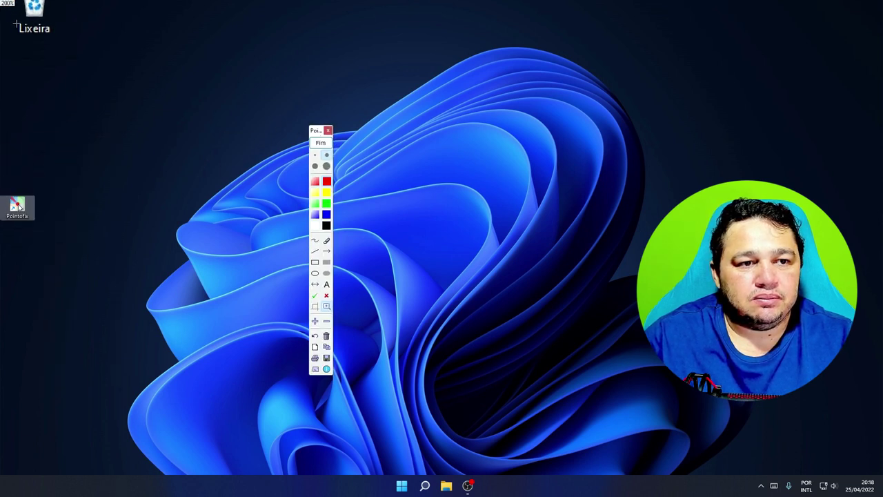
pyautogui.click(327, 167)
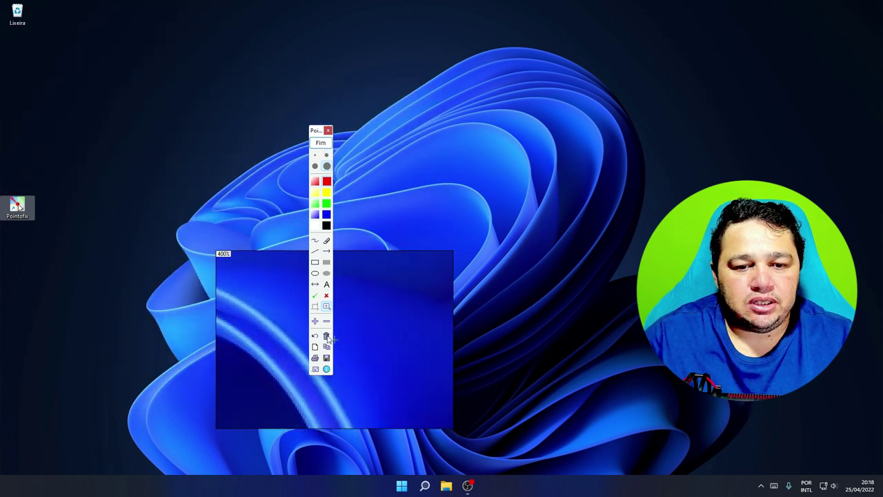
pyautogui.scroll(-2, 323, 338)
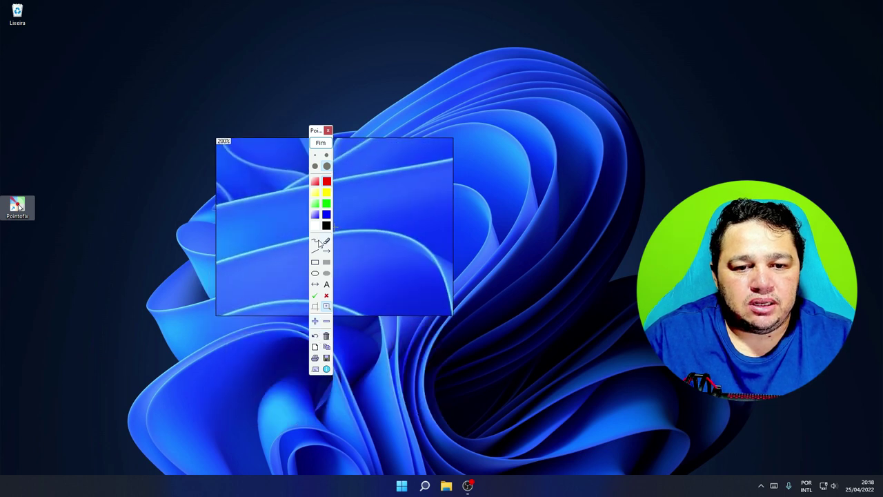
# Switch to the freehand tool, zoom the whole screen in to 200%, and zoom back out to normal size
pyautogui.click(319, 242)
pyautogui.moveTo(313, 132); pyautogui.dragTo(83, 112)
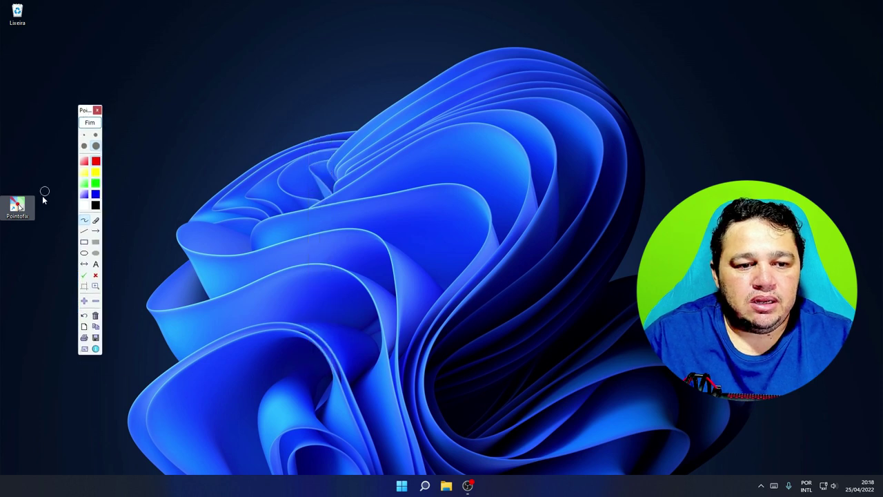
pyautogui.click(83, 301)
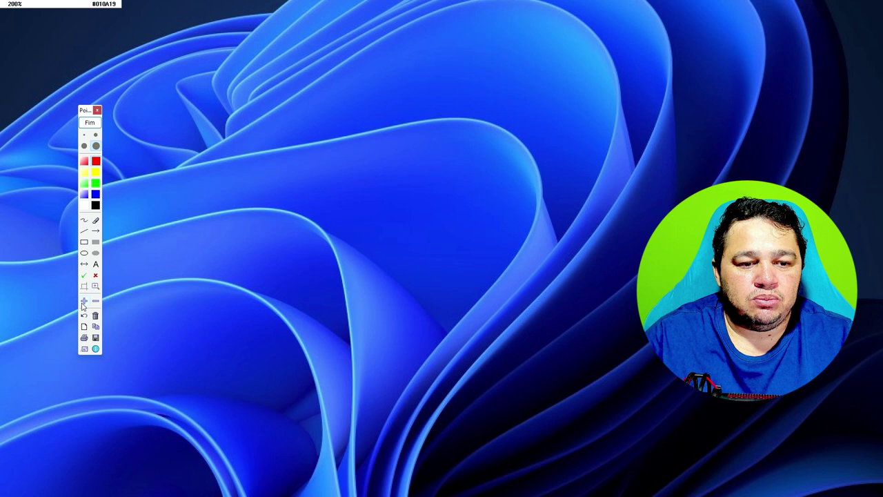
pyautogui.click(96, 302)
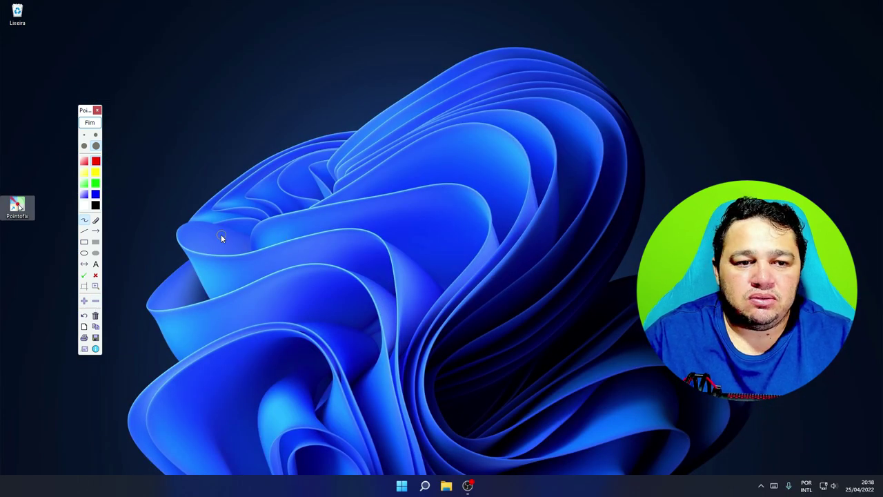
# Zoom the whole screen in and out over the blue wallpaper, up to 1000%, and return to normal size
pyautogui.scroll(3, 271, 240)
pyautogui.scroll(3, 276, 243)
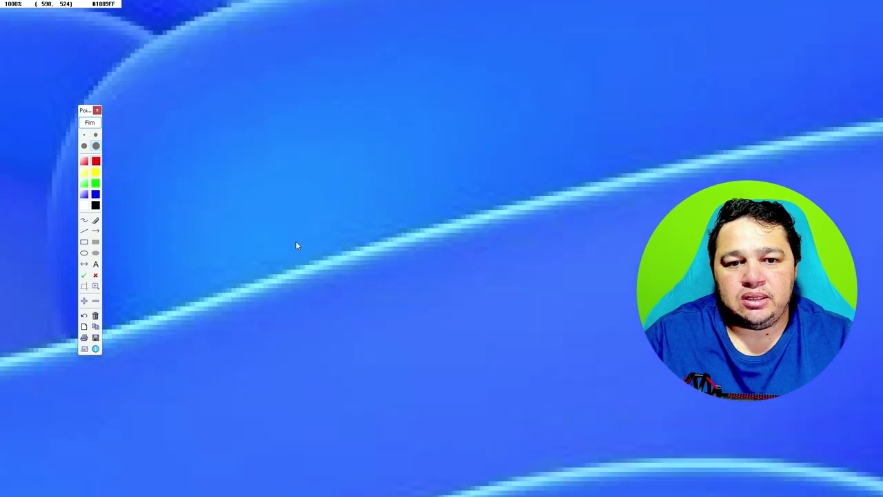
pyautogui.scroll(-5, 306, 238)
pyautogui.scroll(3, 271, 247)
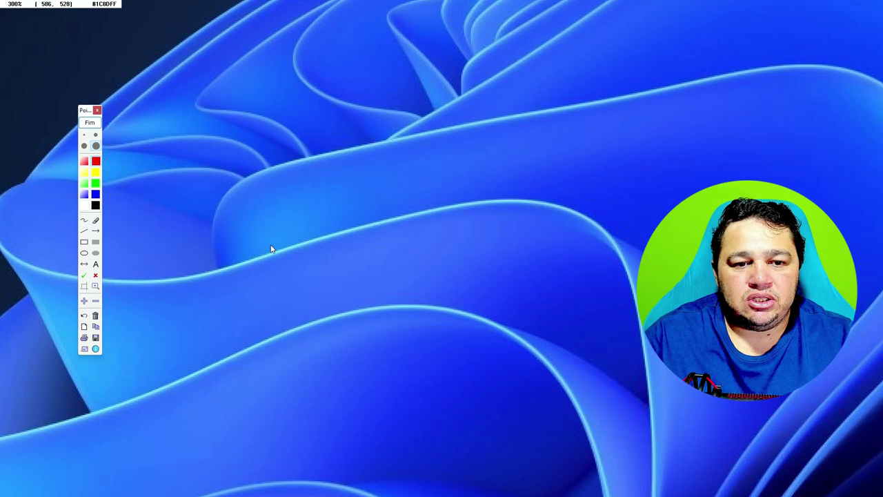
pyautogui.scroll(-4, 275, 242)
pyautogui.scroll(3, 506, 203)
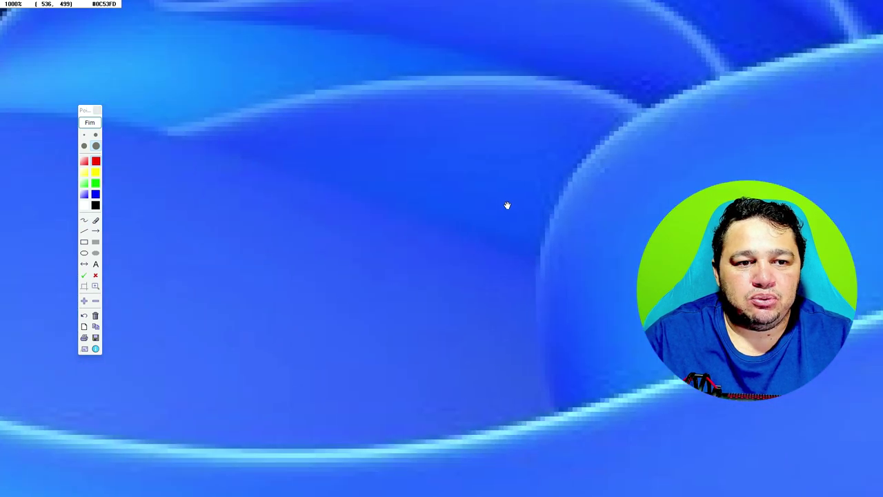
pyautogui.scroll(2, 299, 77)
pyautogui.scroll(-5, 299, 81)
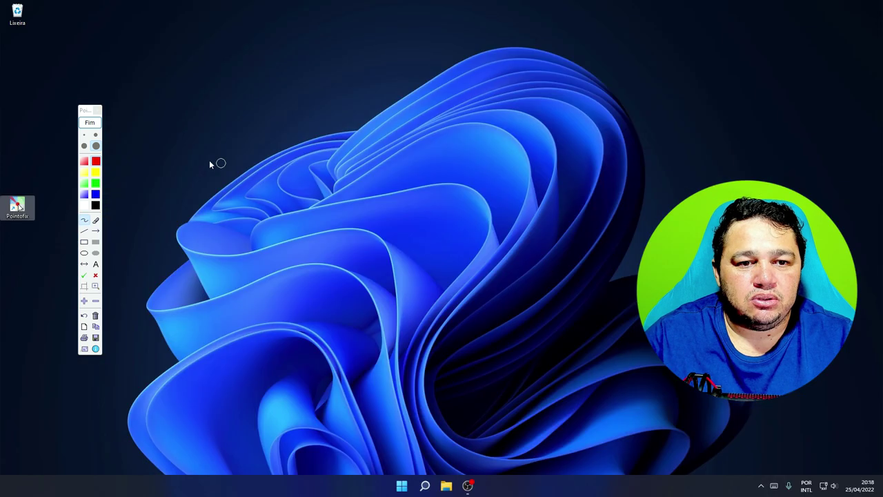
# Zoom in on the Pointofix desktop shortcut up to 500%, move the toolbar clear of it, and return to normal size
pyautogui.scroll(2, 16, 206)
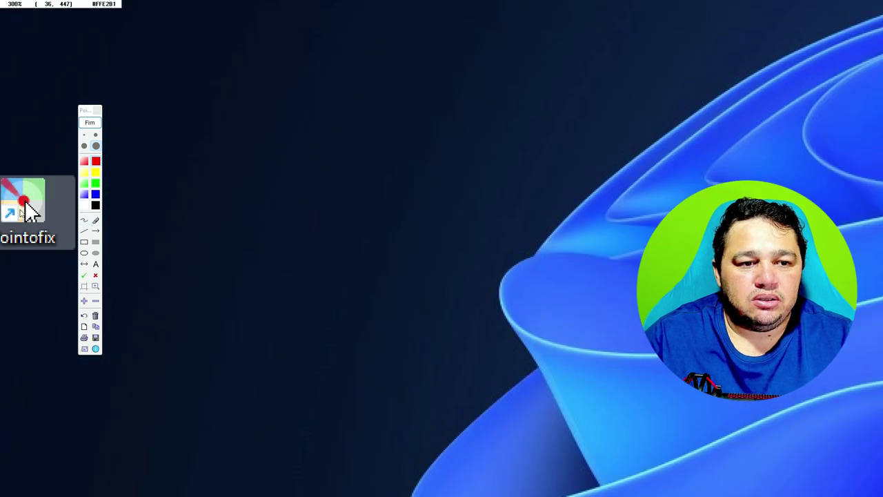
pyautogui.scroll(1, 26, 205)
pyautogui.scroll(1, 118, 165)
pyautogui.scroll(-1, 118, 165)
pyautogui.scroll(1, 127, 126)
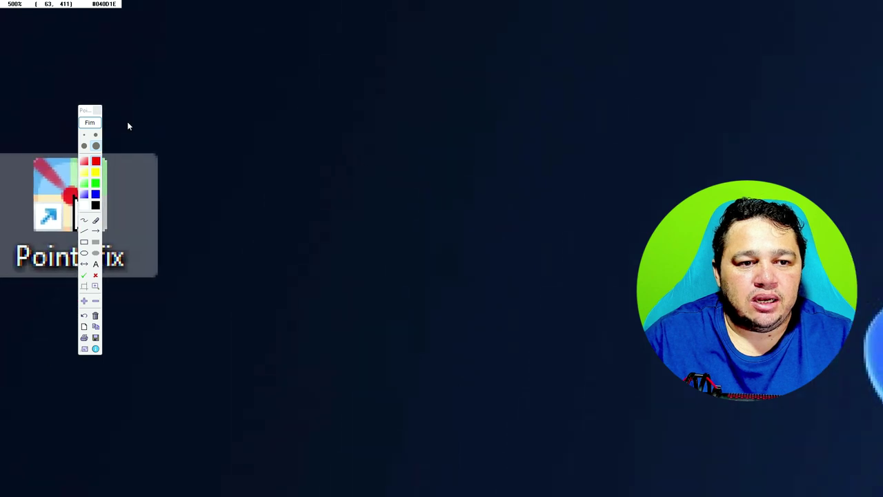
pyautogui.moveTo(88, 112); pyautogui.dragTo(318, 126)
pyautogui.scroll(-3, 93, 203)
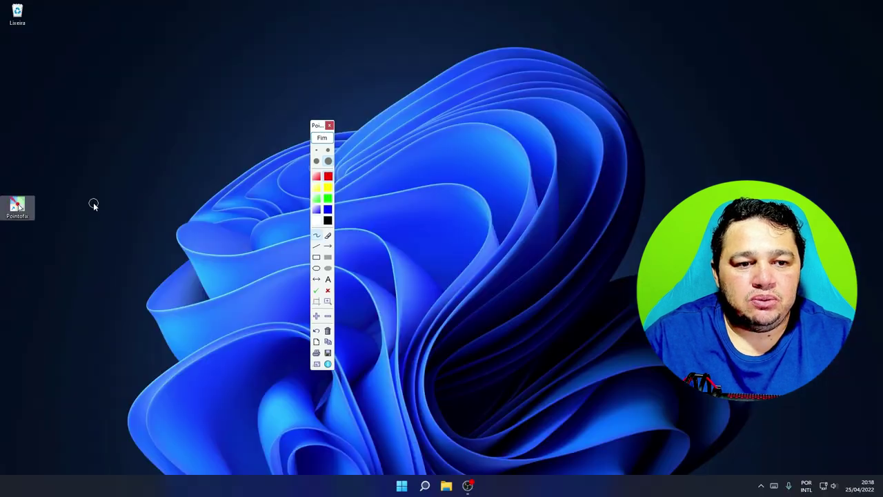
pyautogui.scroll(2, 42, 211)
pyautogui.scroll(-2, 43, 215)
pyautogui.scroll(3, 43, 216)
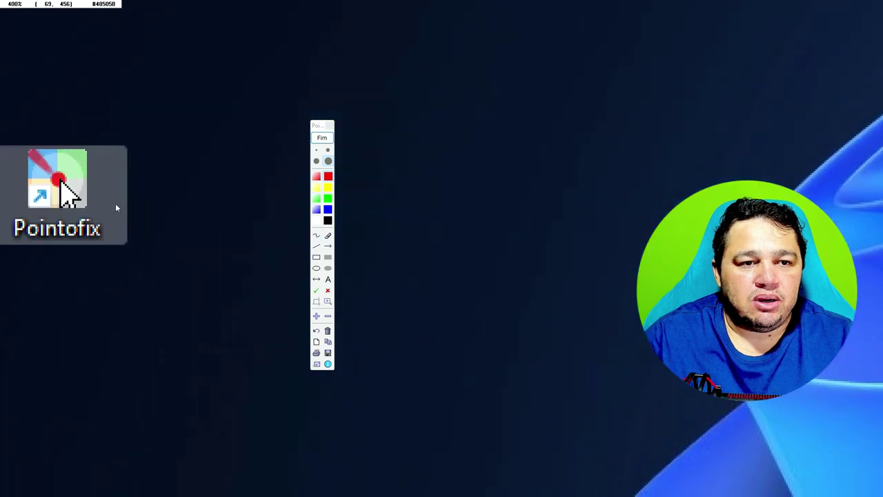
pyautogui.scroll(-3, 205, 201)
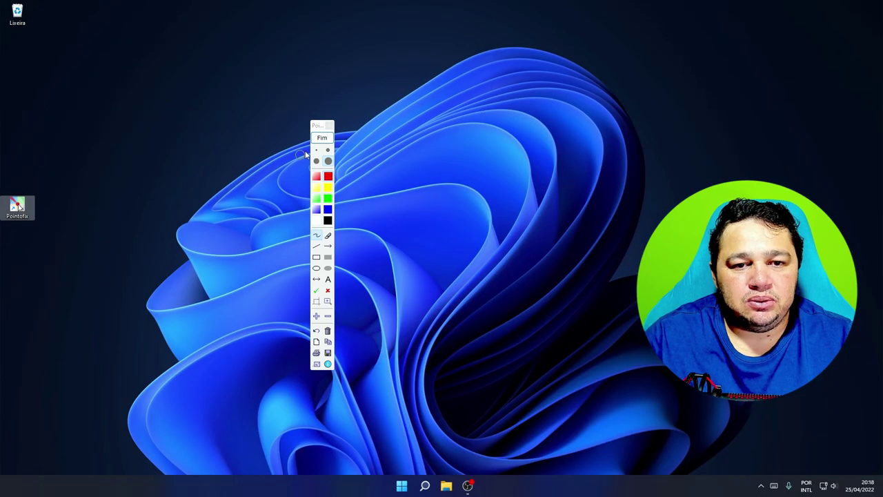
# Move the toolbar near the Pointofix shortcut and place a column of four large green check marks beside it
pyautogui.moveTo(318, 130); pyautogui.dragTo(89, 131)
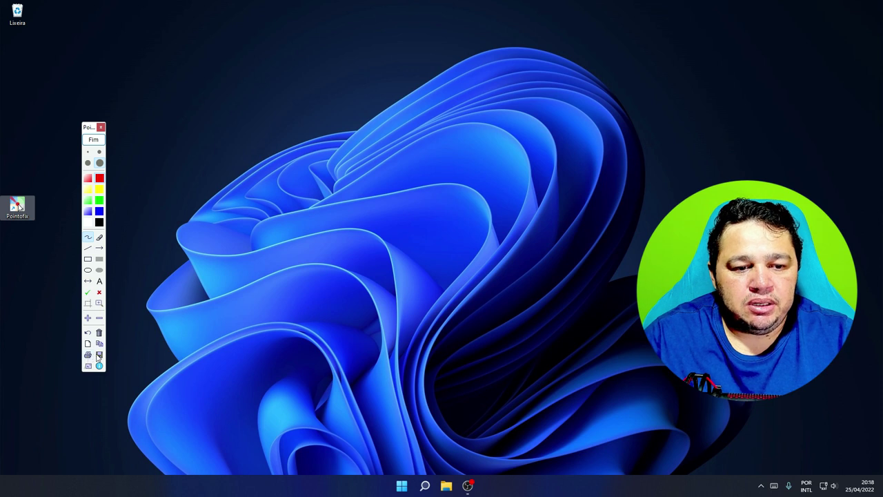
pyautogui.click(88, 292)
pyautogui.moveTo(135, 85); pyautogui.dragTo(148, 97)
pyautogui.click(147, 96)
pyautogui.click(152, 129)
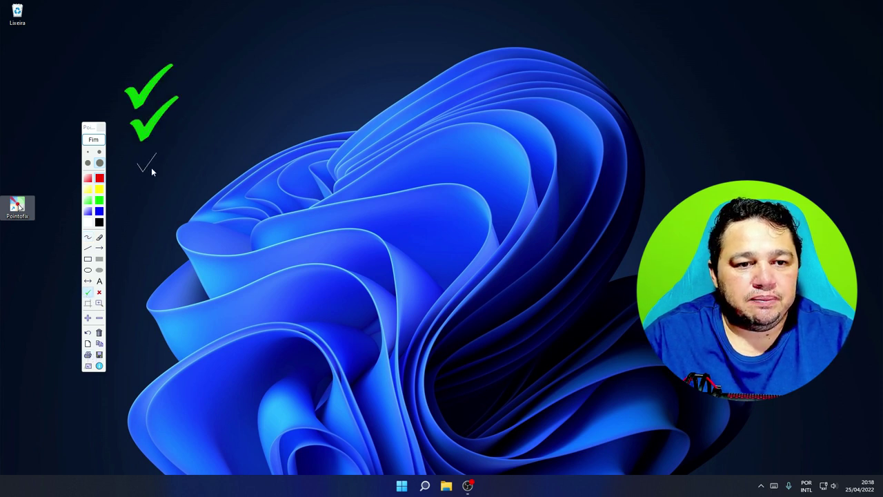
pyautogui.click(151, 192)
# Place one large red cross below the check marks and a column of four more crosses beside them
pyautogui.click(99, 293)
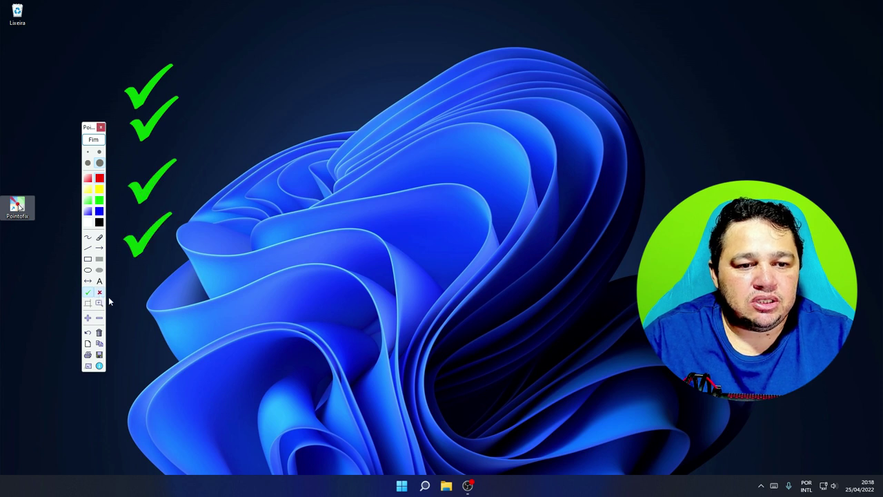
pyautogui.click(131, 292)
pyautogui.click(224, 75)
pyautogui.click(222, 123)
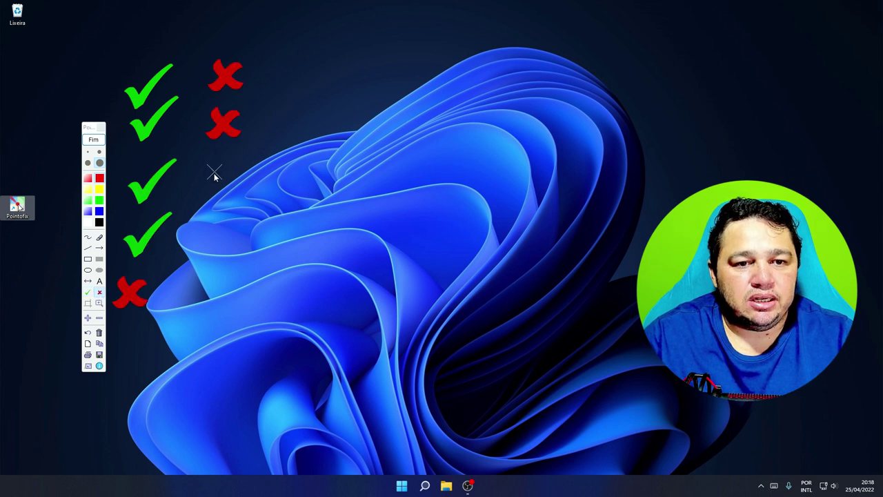
pyautogui.click(212, 177)
pyautogui.click(209, 253)
# Draw two thick red arrows from beside the crosses, pointing right and slightly up across the wallpaper
pyautogui.click(100, 249)
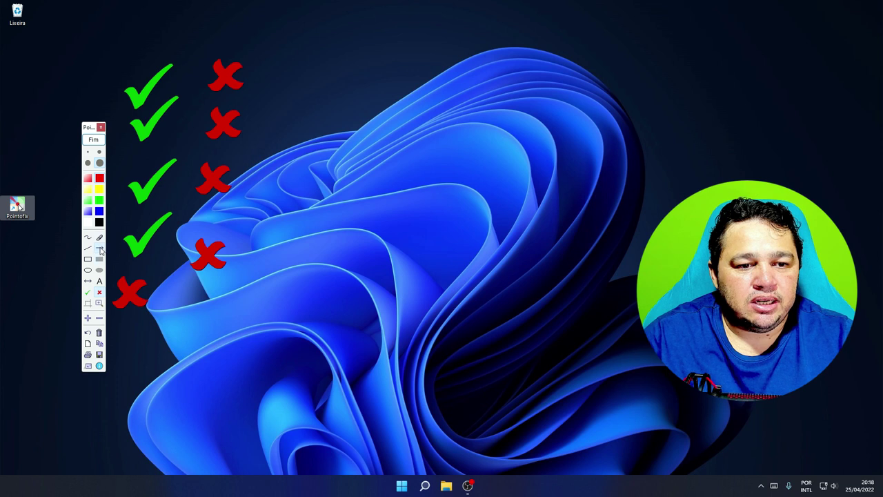
pyautogui.moveTo(261, 118); pyautogui.dragTo(436, 47)
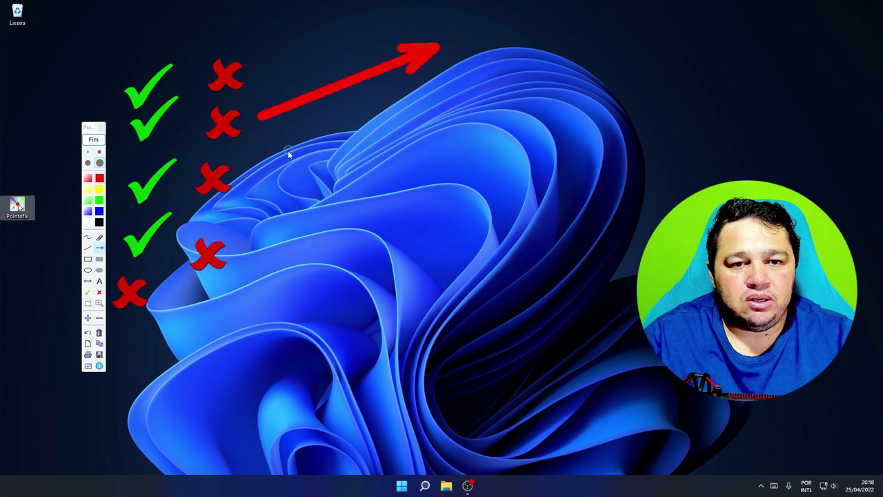
pyautogui.moveTo(286, 153); pyautogui.dragTo(444, 116)
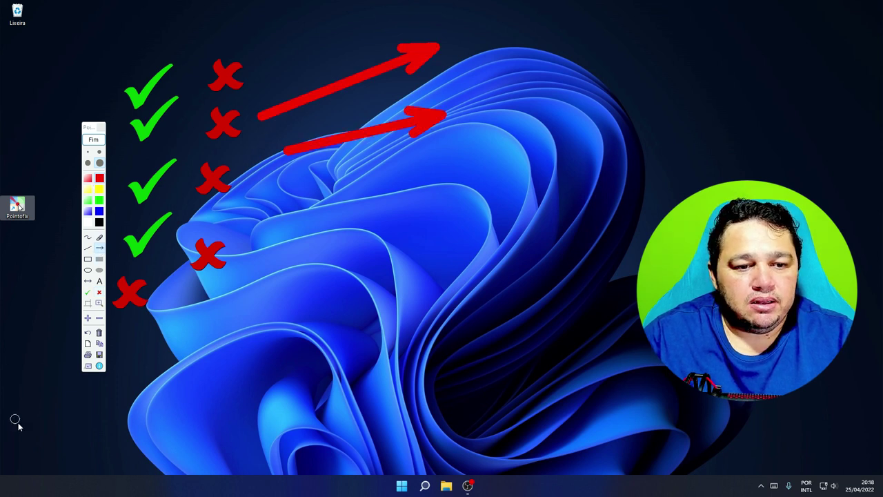
# Save the annotated screen as a PNG file named 1 in the Área de Trabalho folder
pyautogui.click(100, 364)
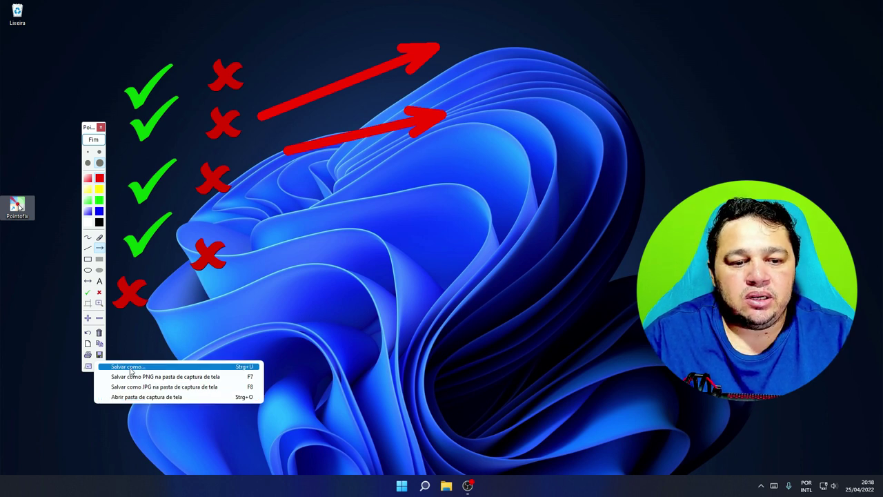
pyautogui.click(131, 367)
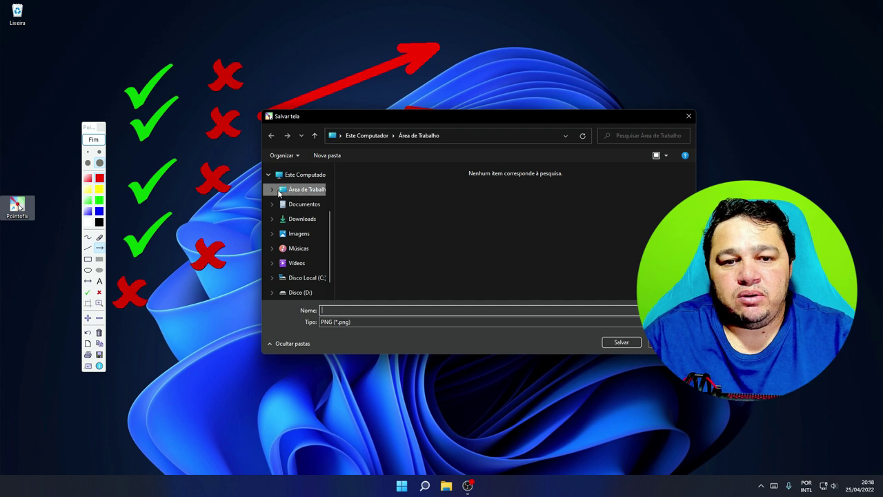
pyautogui.moveTo(450, 116); pyautogui.dragTo(366, 147)
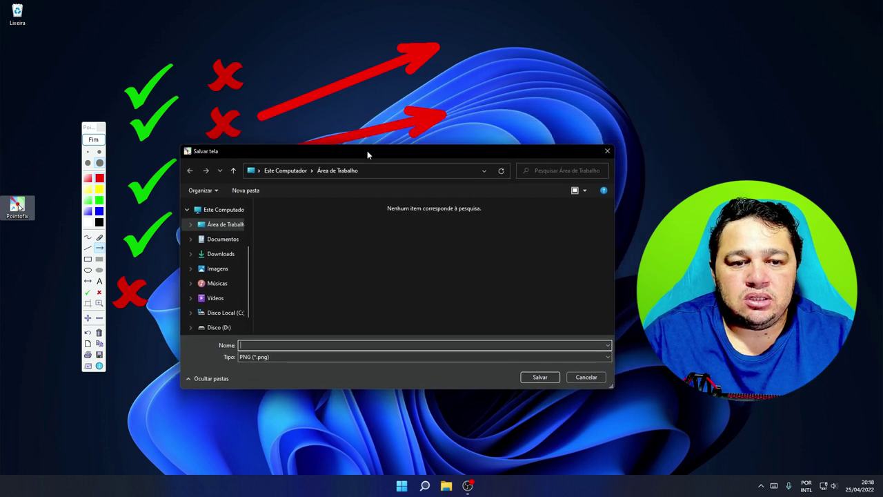
pyautogui.click(226, 222)
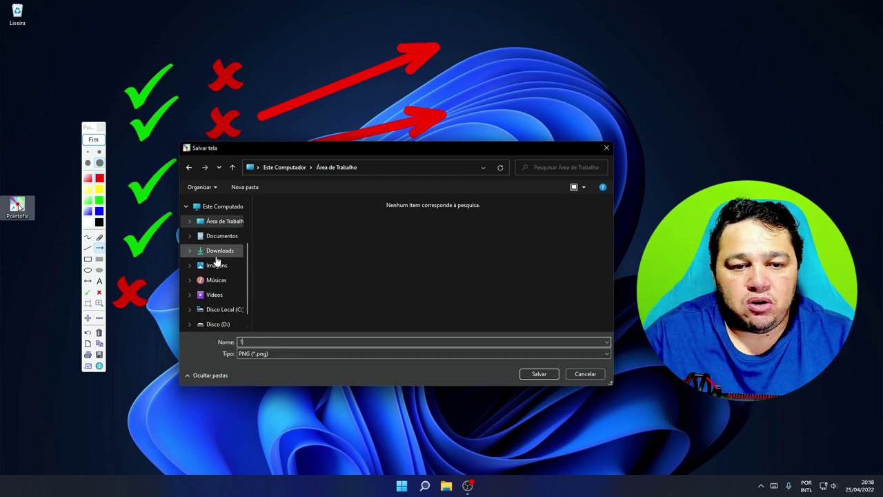
pyautogui.click(540, 374)
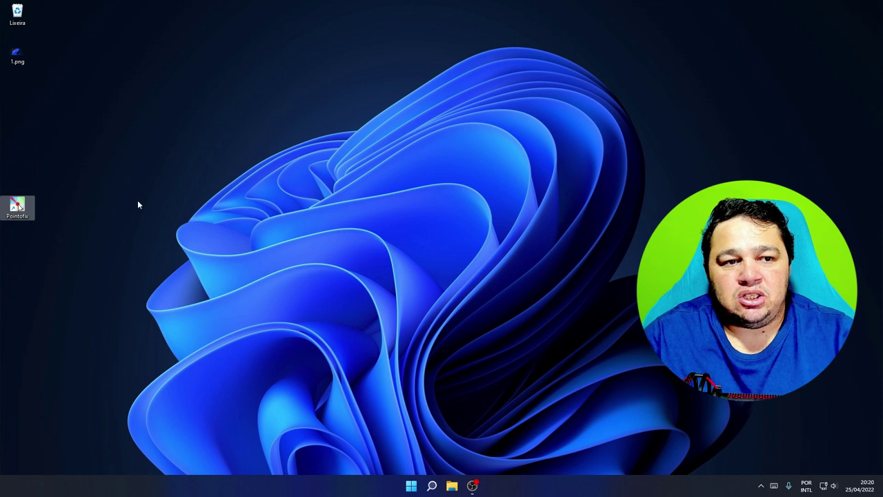
# Open the saved 1.png from the desktop to check the annotations, and delete the file after closing it
pyautogui.rightClick(16, 53)
pyautogui.click(45, 82)
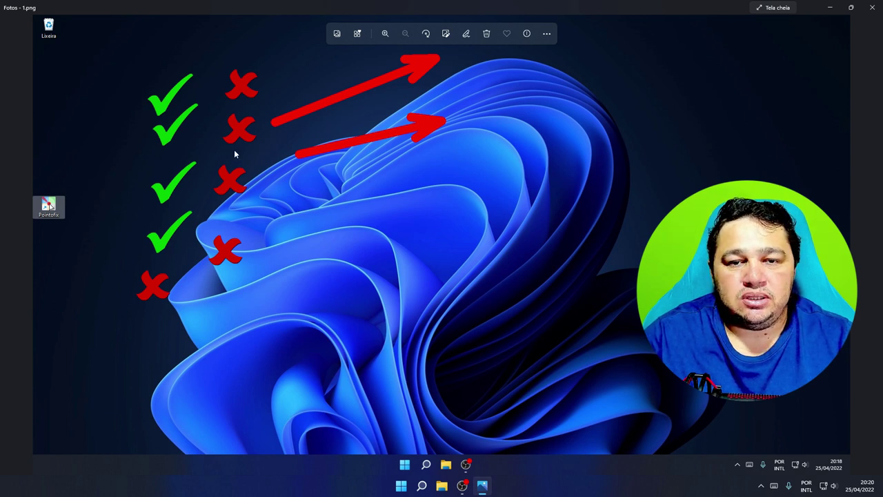
pyautogui.click(872, 7)
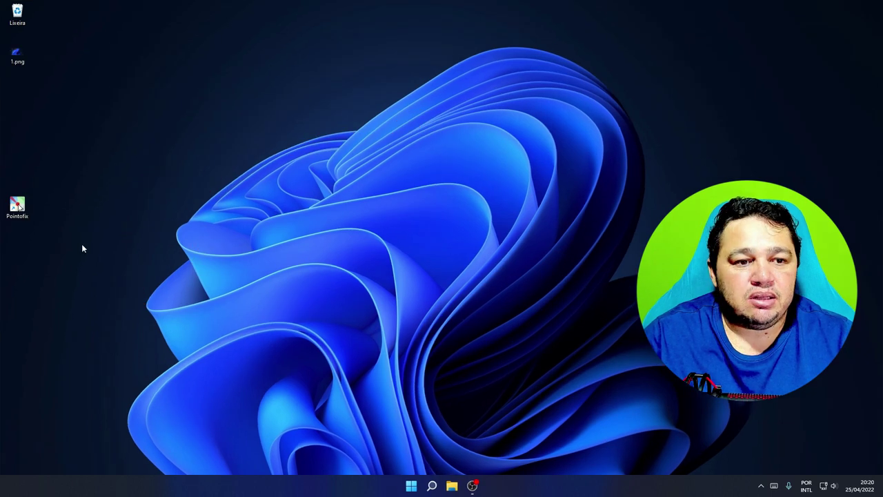
pyautogui.rightClick(16, 58)
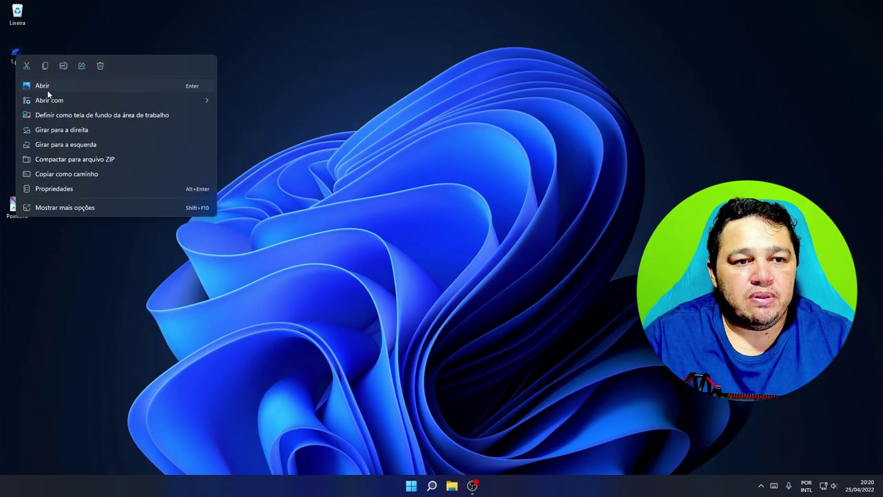
pyautogui.click(101, 66)
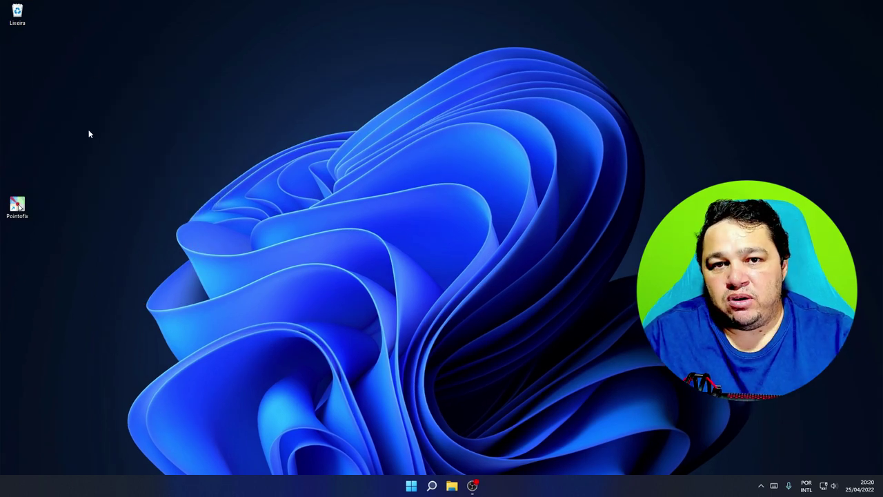